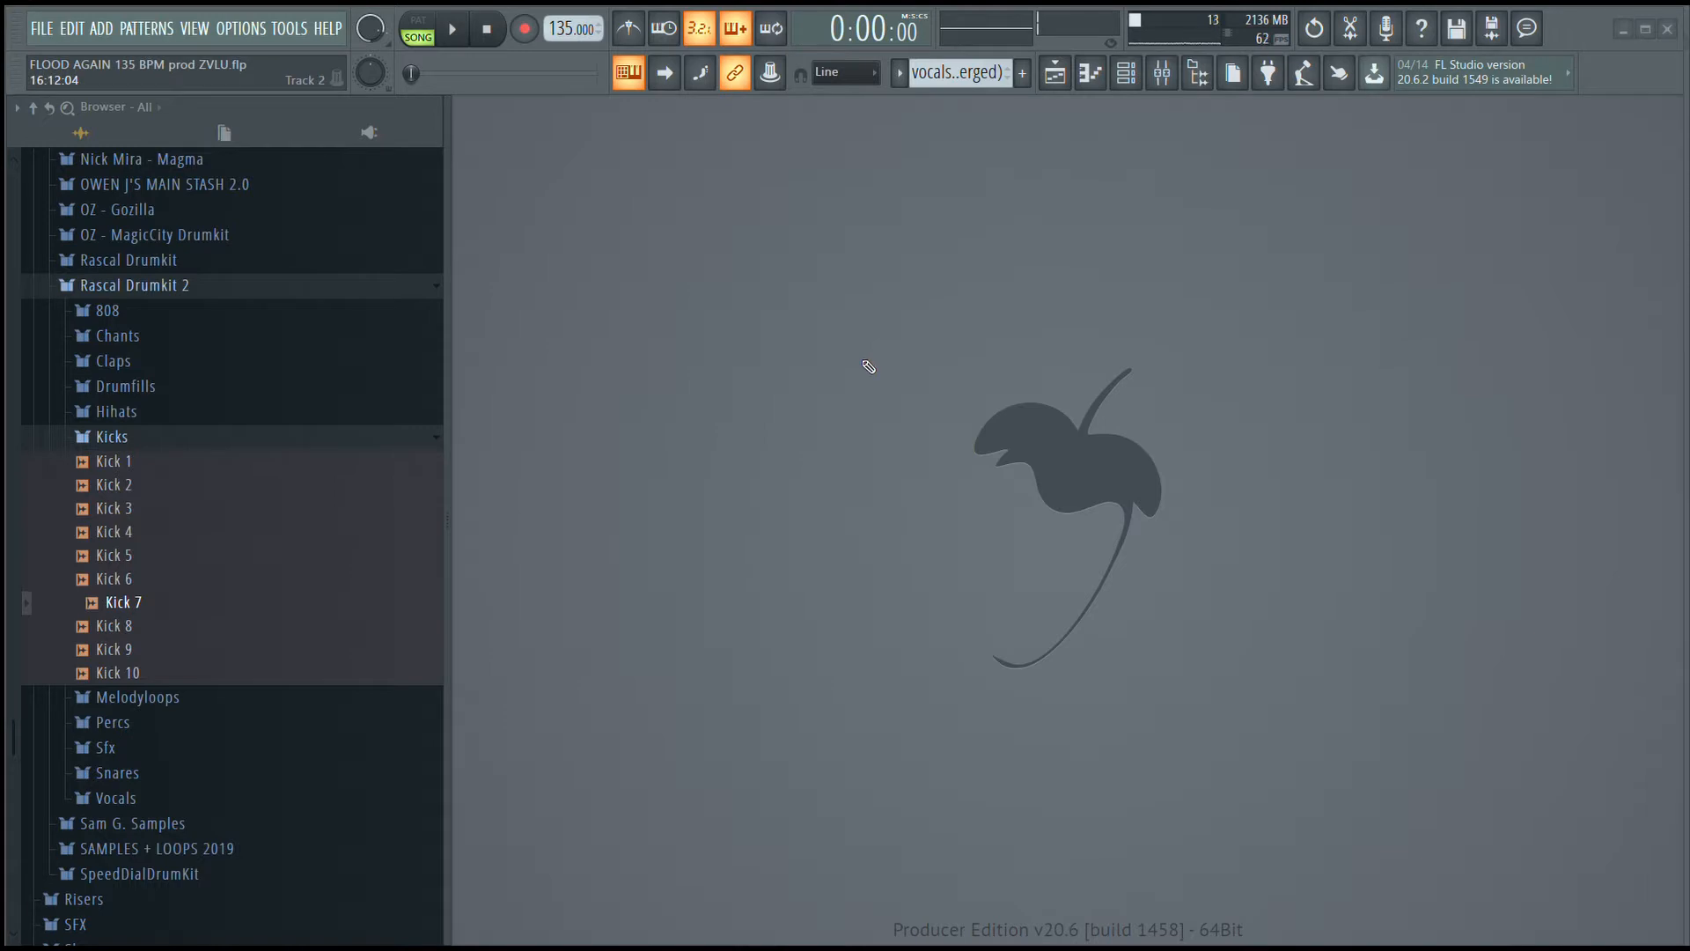
# Switch to the Hihat pattern and collapse the Kicks folder and Rascal Drumkit 2 pack in the browser.
pyautogui.click(1163, 76)
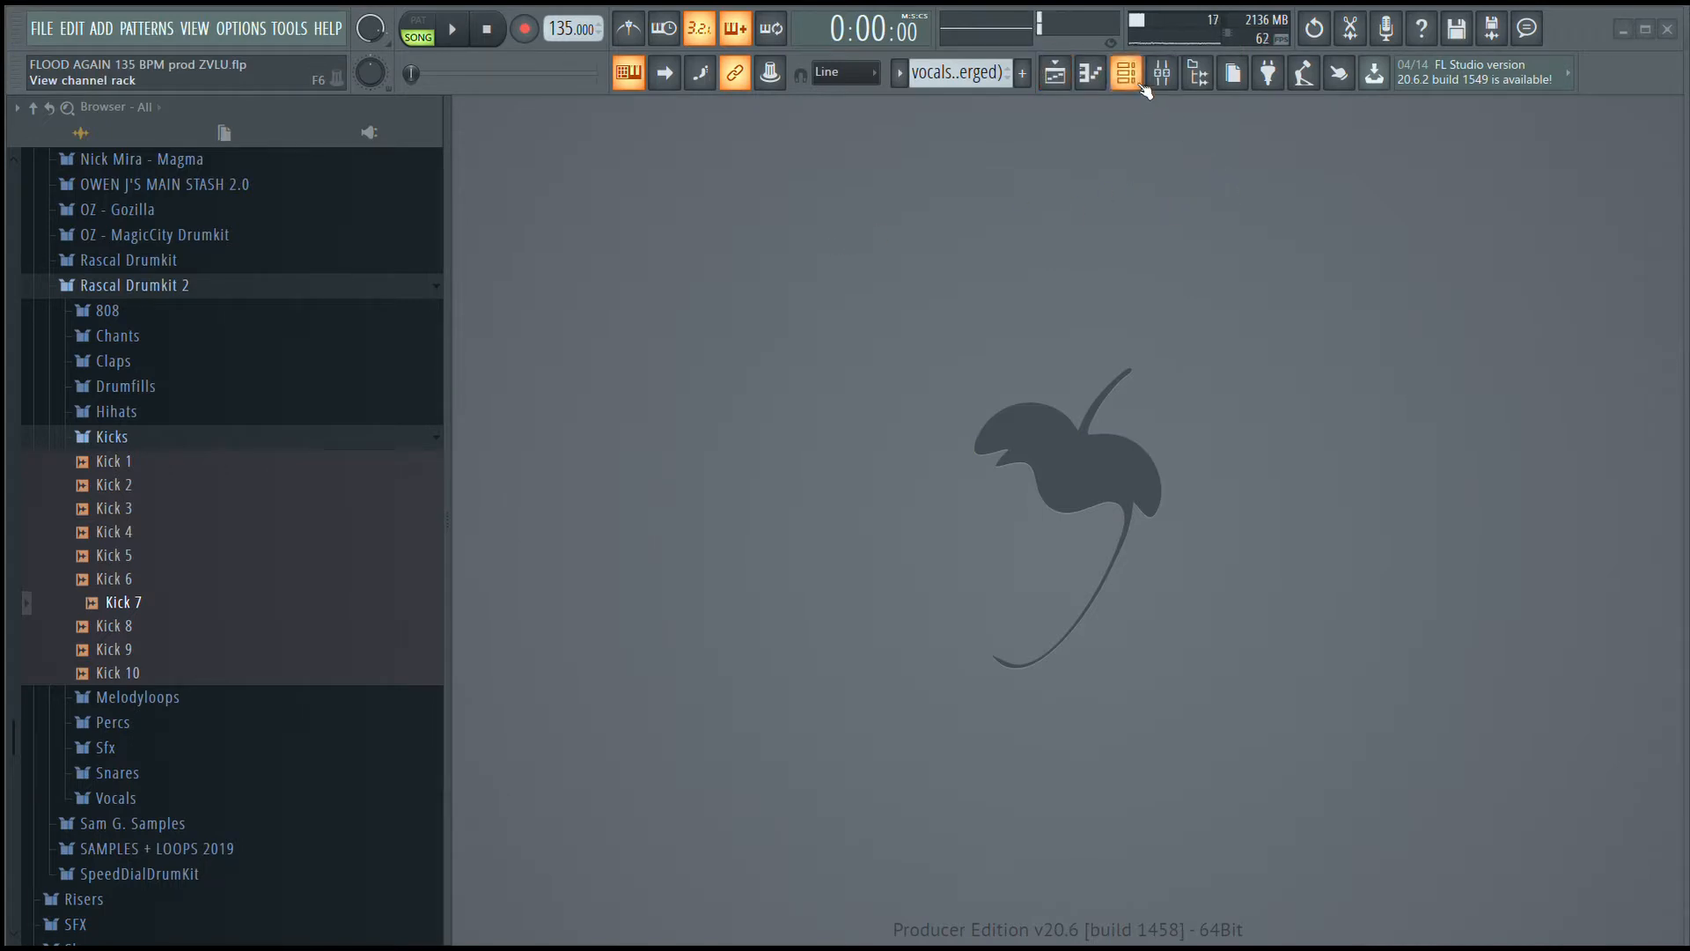
pyautogui.scroll(3, 969, 86)
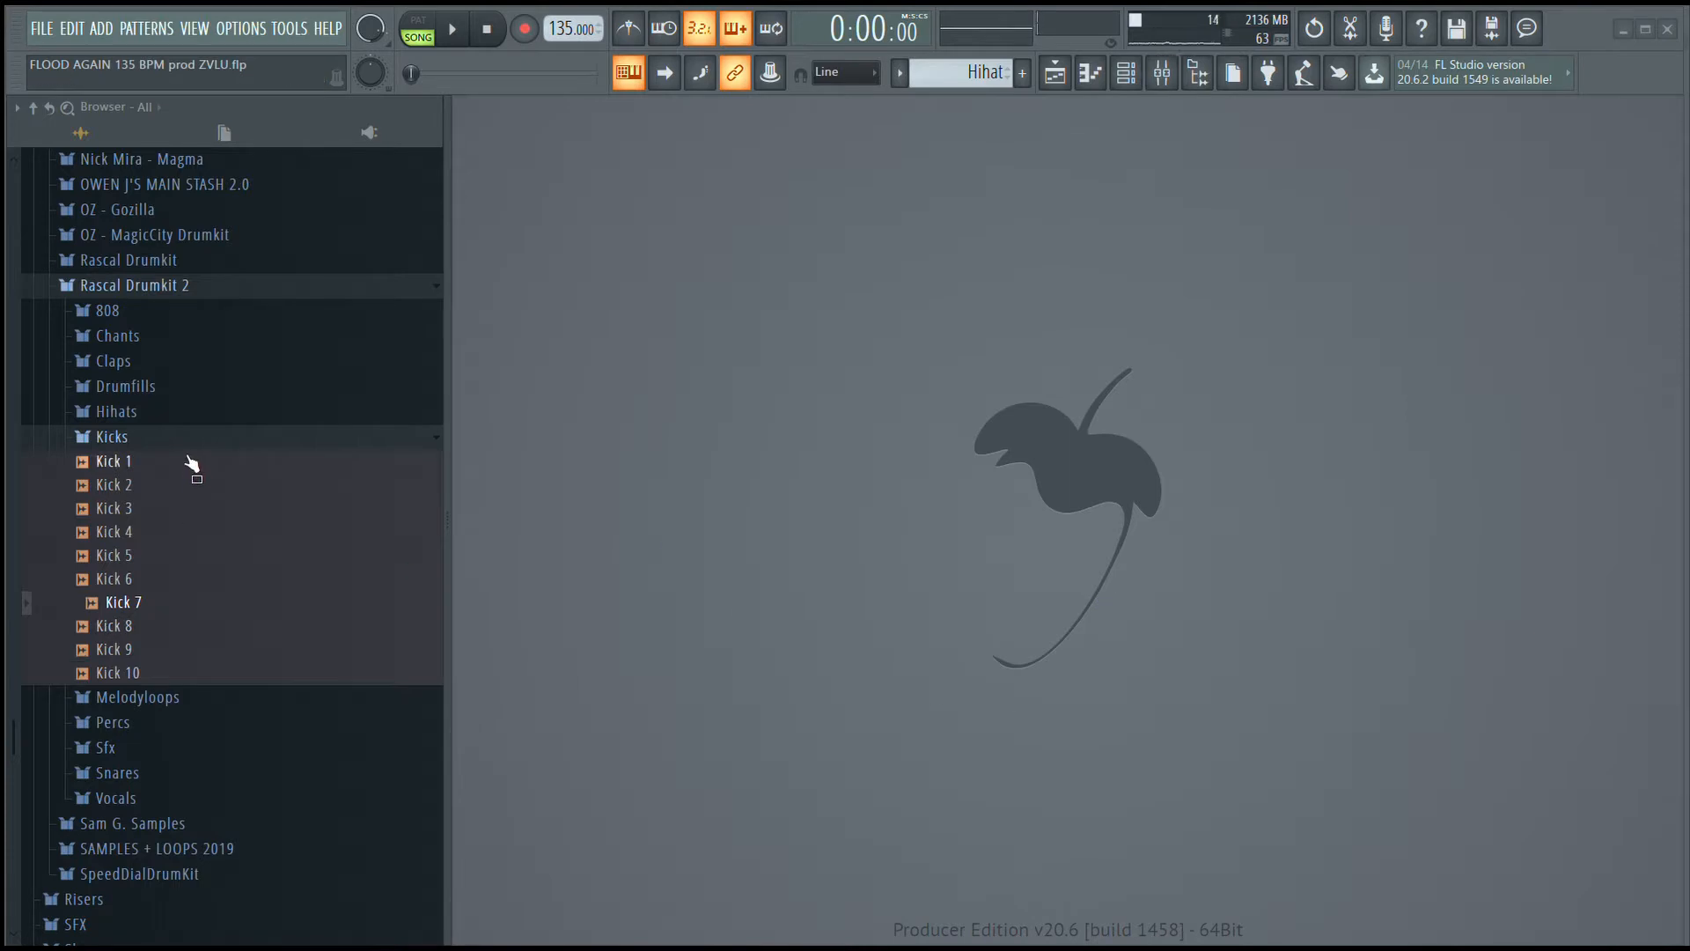
pyautogui.click(148, 440)
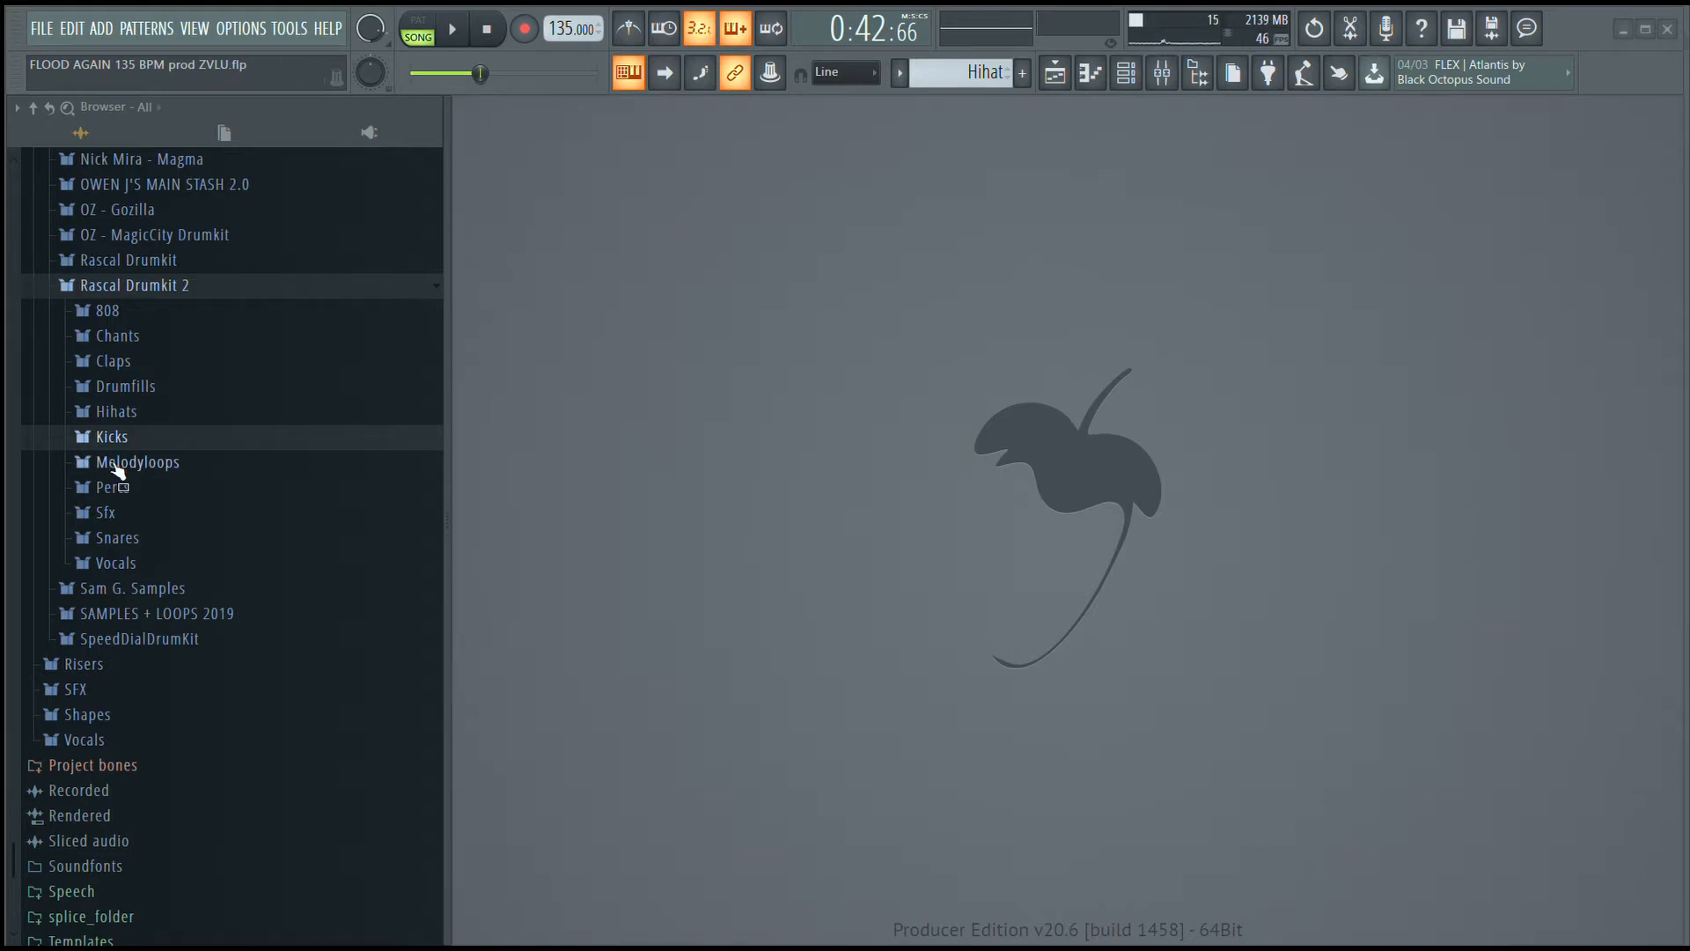
pyautogui.scroll(3, 172, 347)
pyautogui.scroll(7, 171, 347)
pyautogui.scroll(-3, 172, 347)
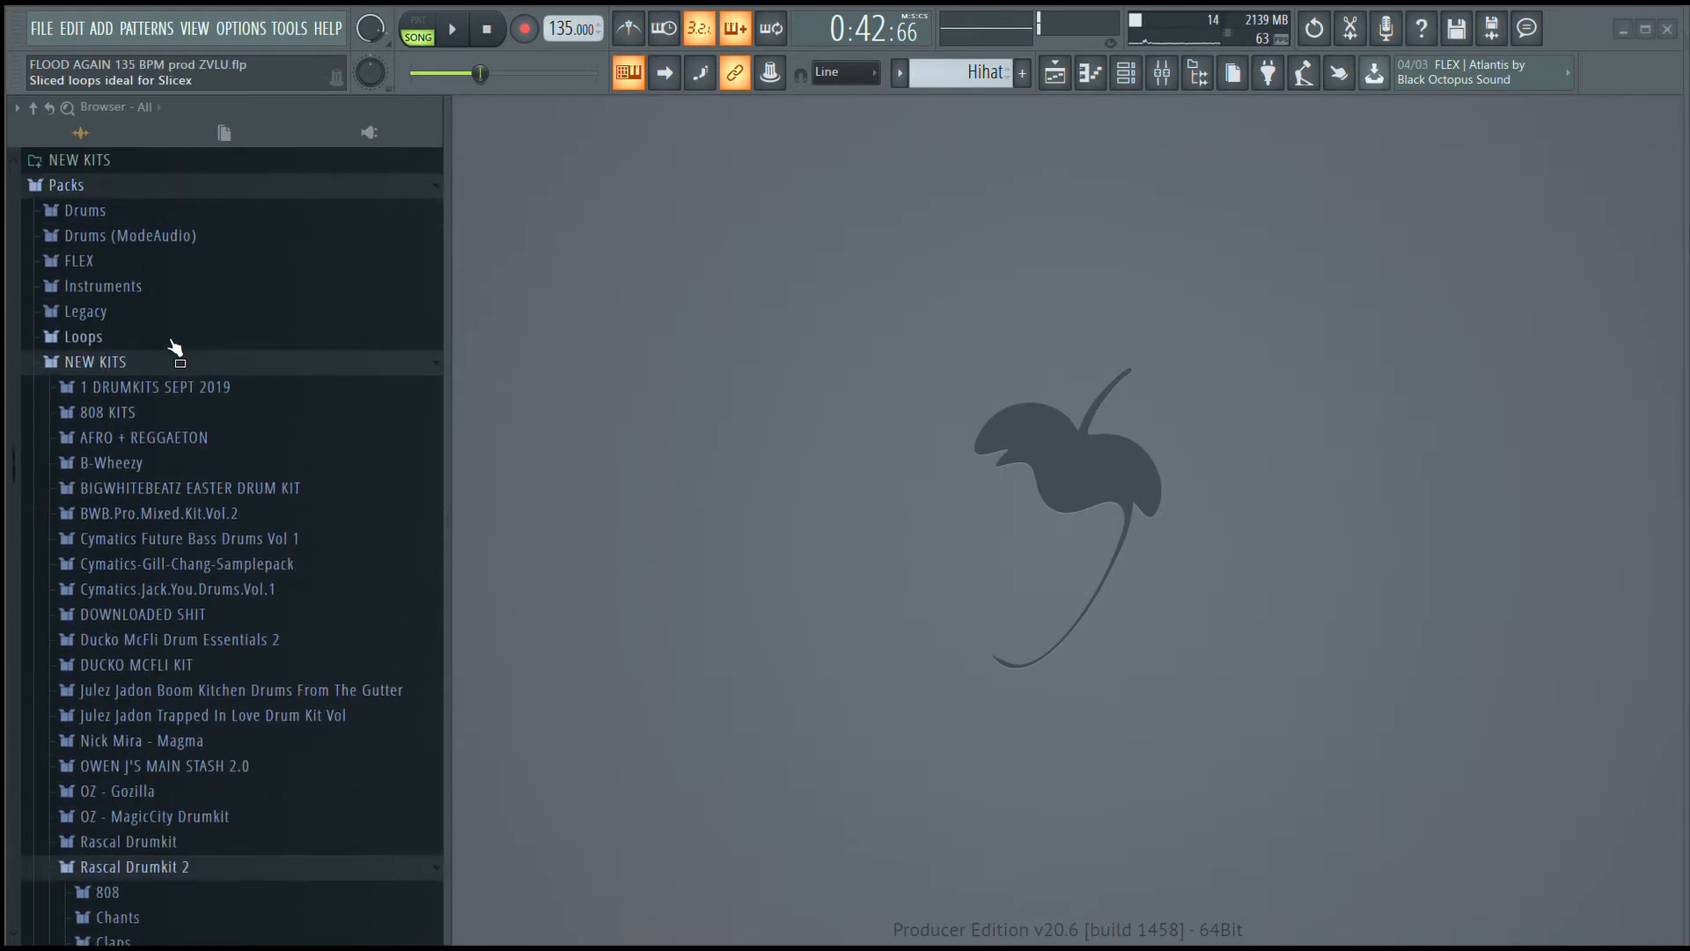
pyautogui.scroll(-2, 106, 572)
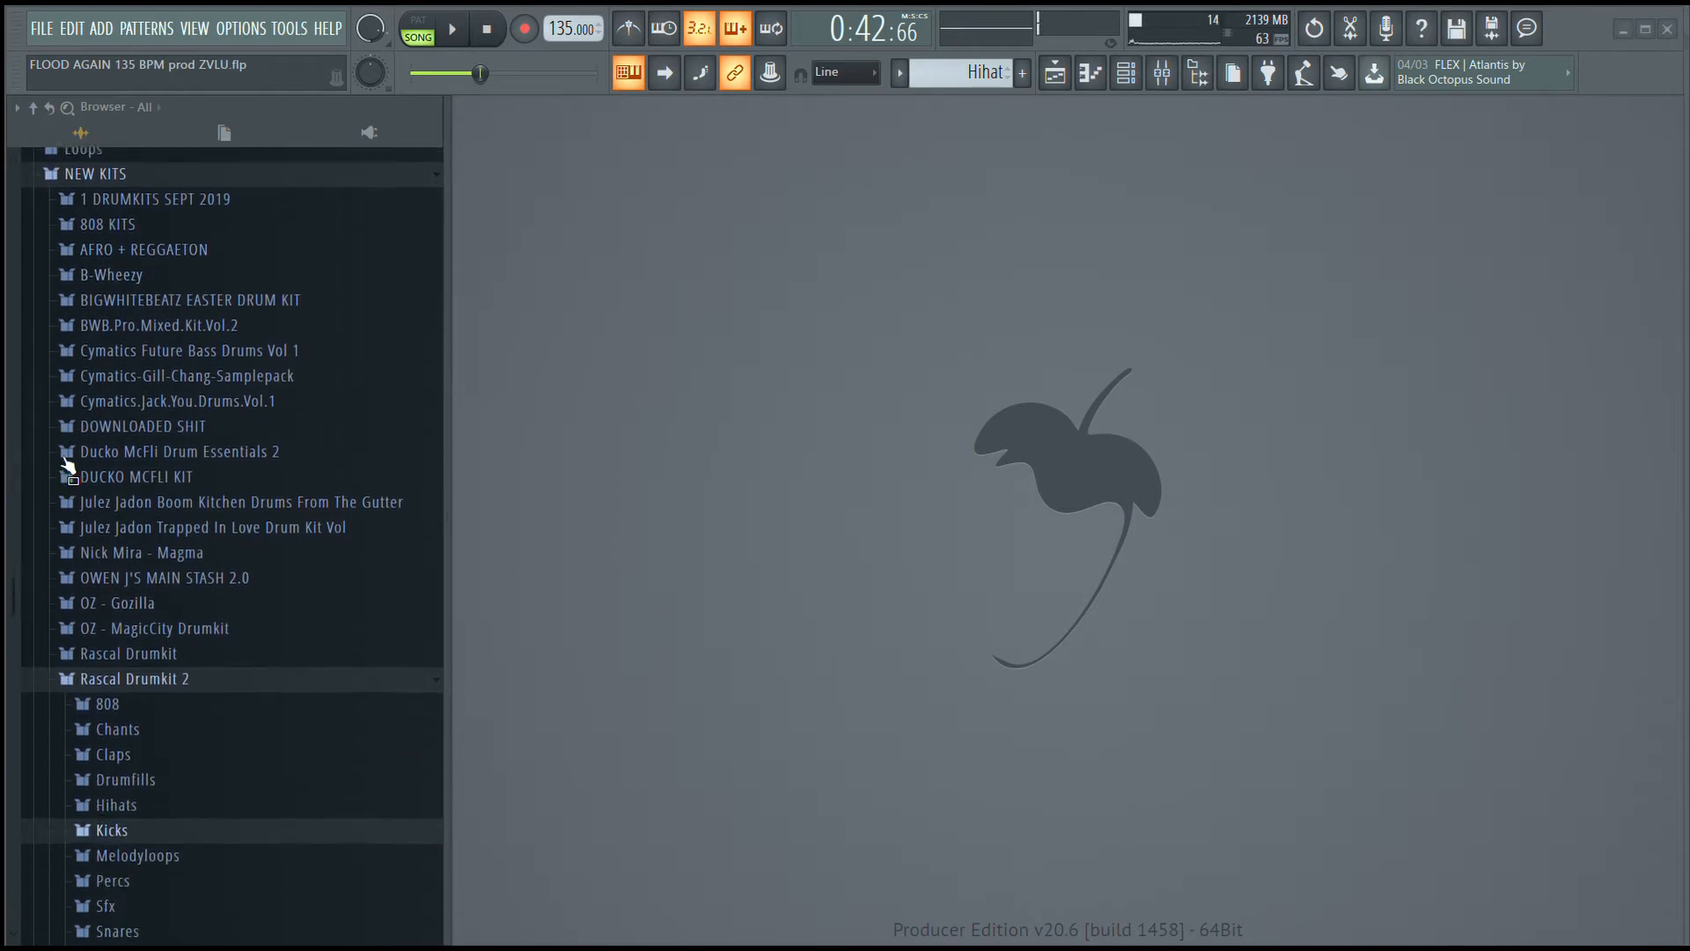
pyautogui.click(150, 677)
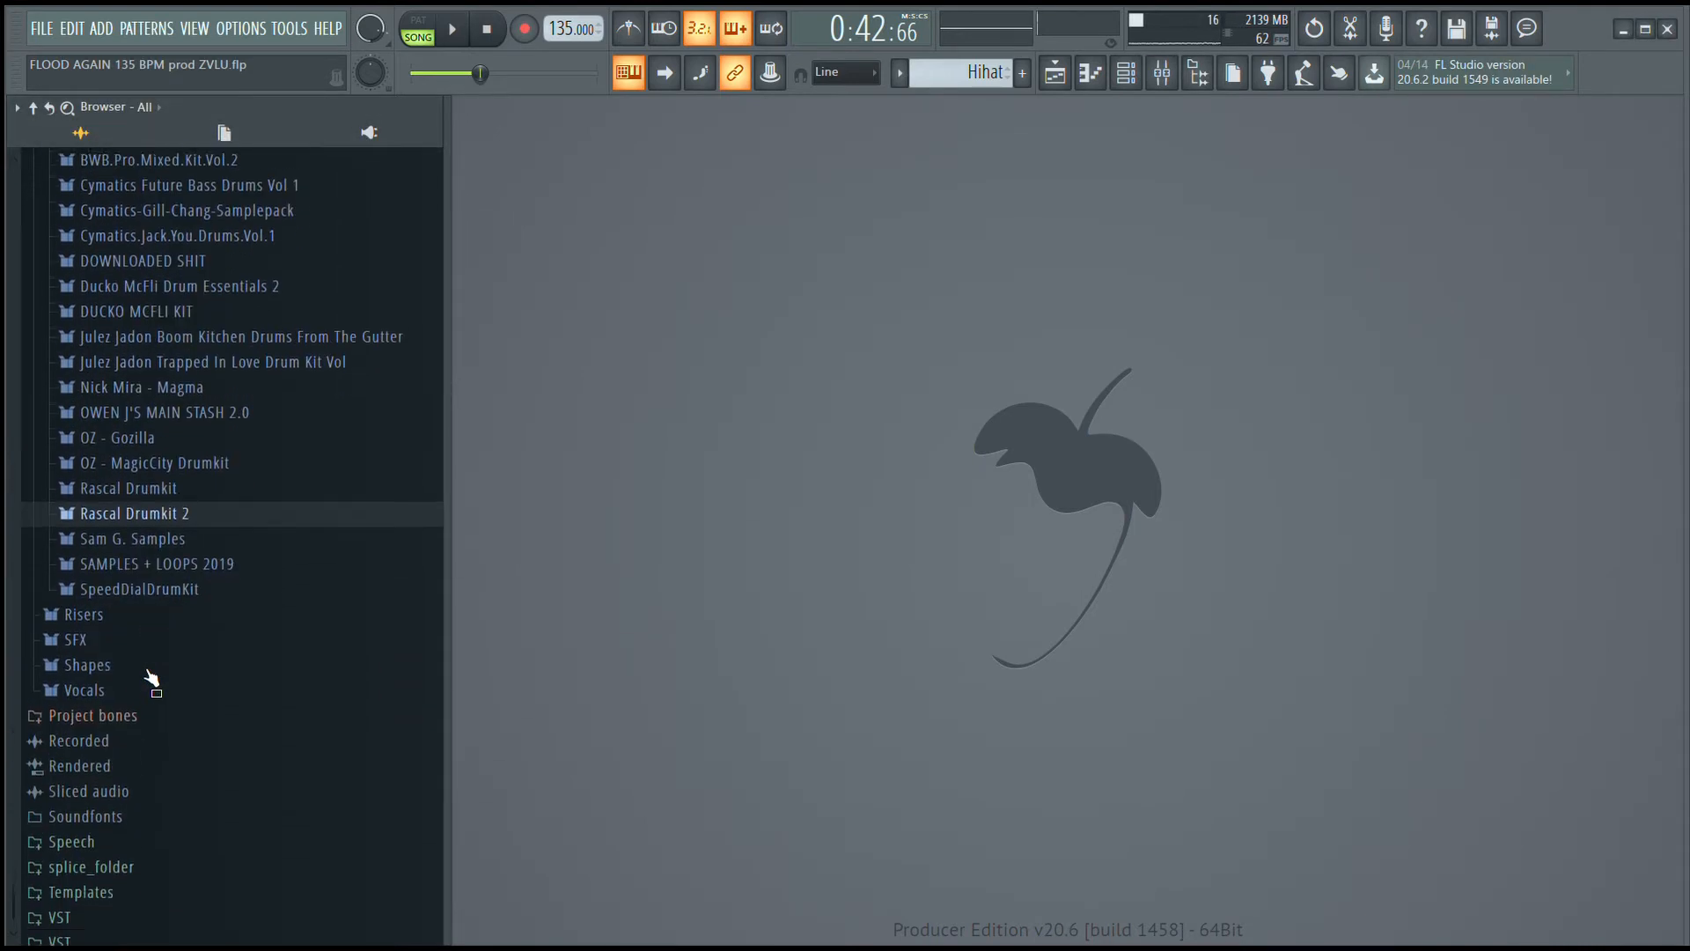
# Open the After Hours - Vintage Keys folder of the Kits Kreme After Hours Vintage Keys pack in SAMPLES + LOOPS 2019.
pyautogui.click(174, 555)
pyautogui.scroll(-7, 201, 669)
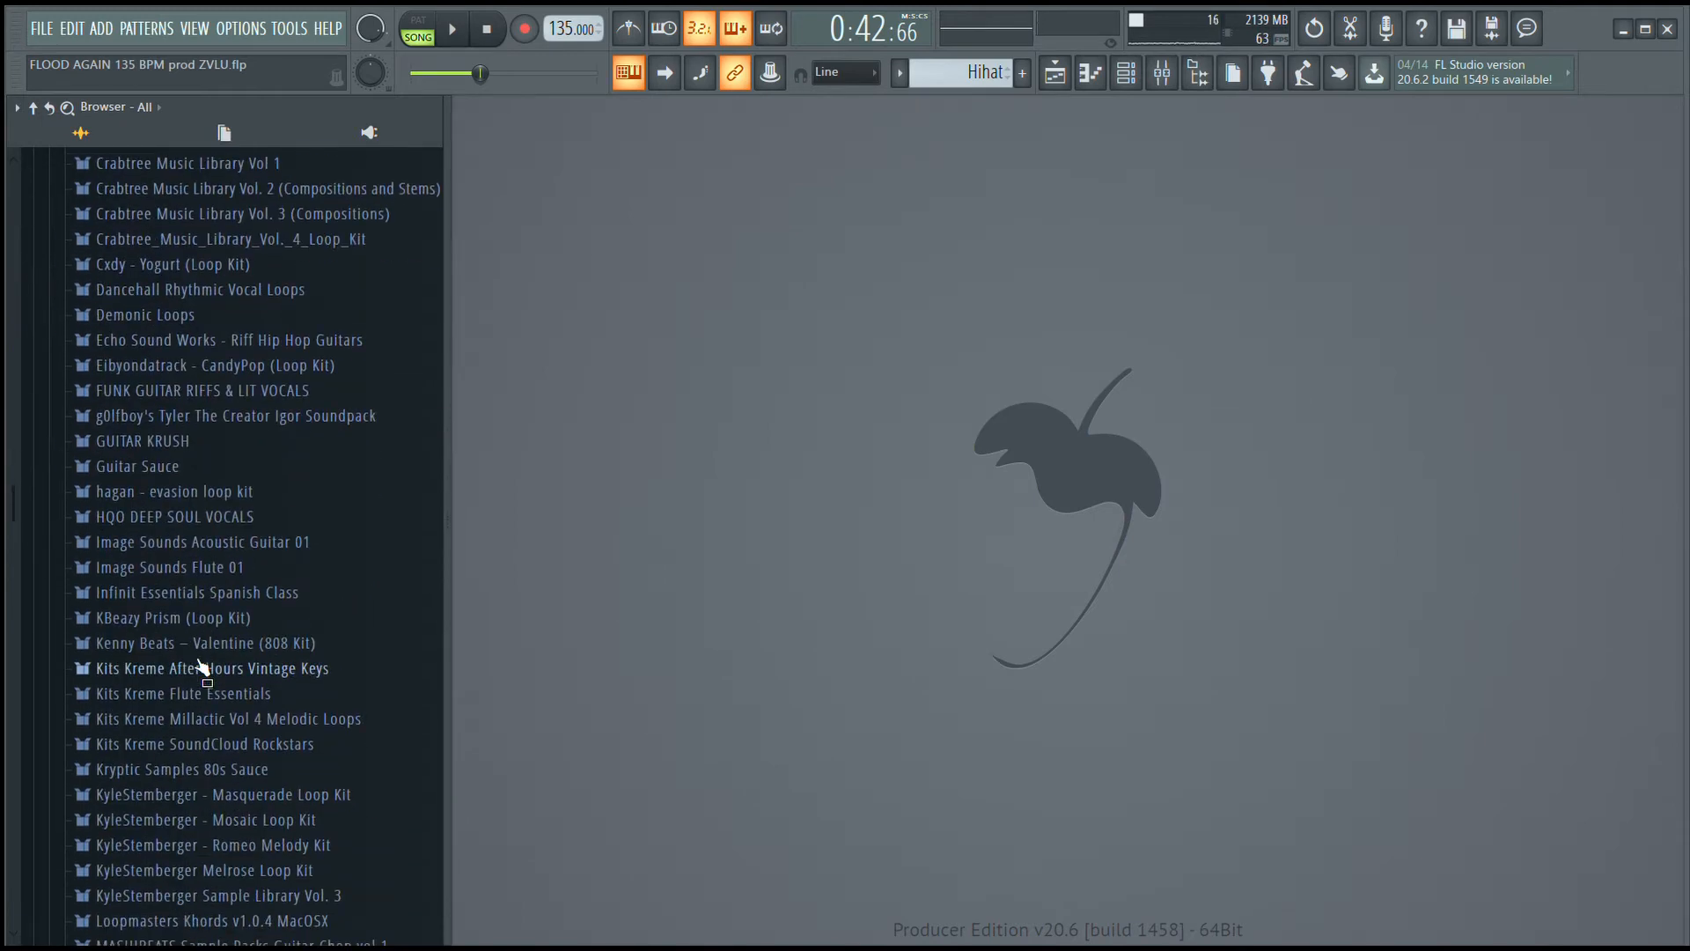
pyautogui.click(200, 669)
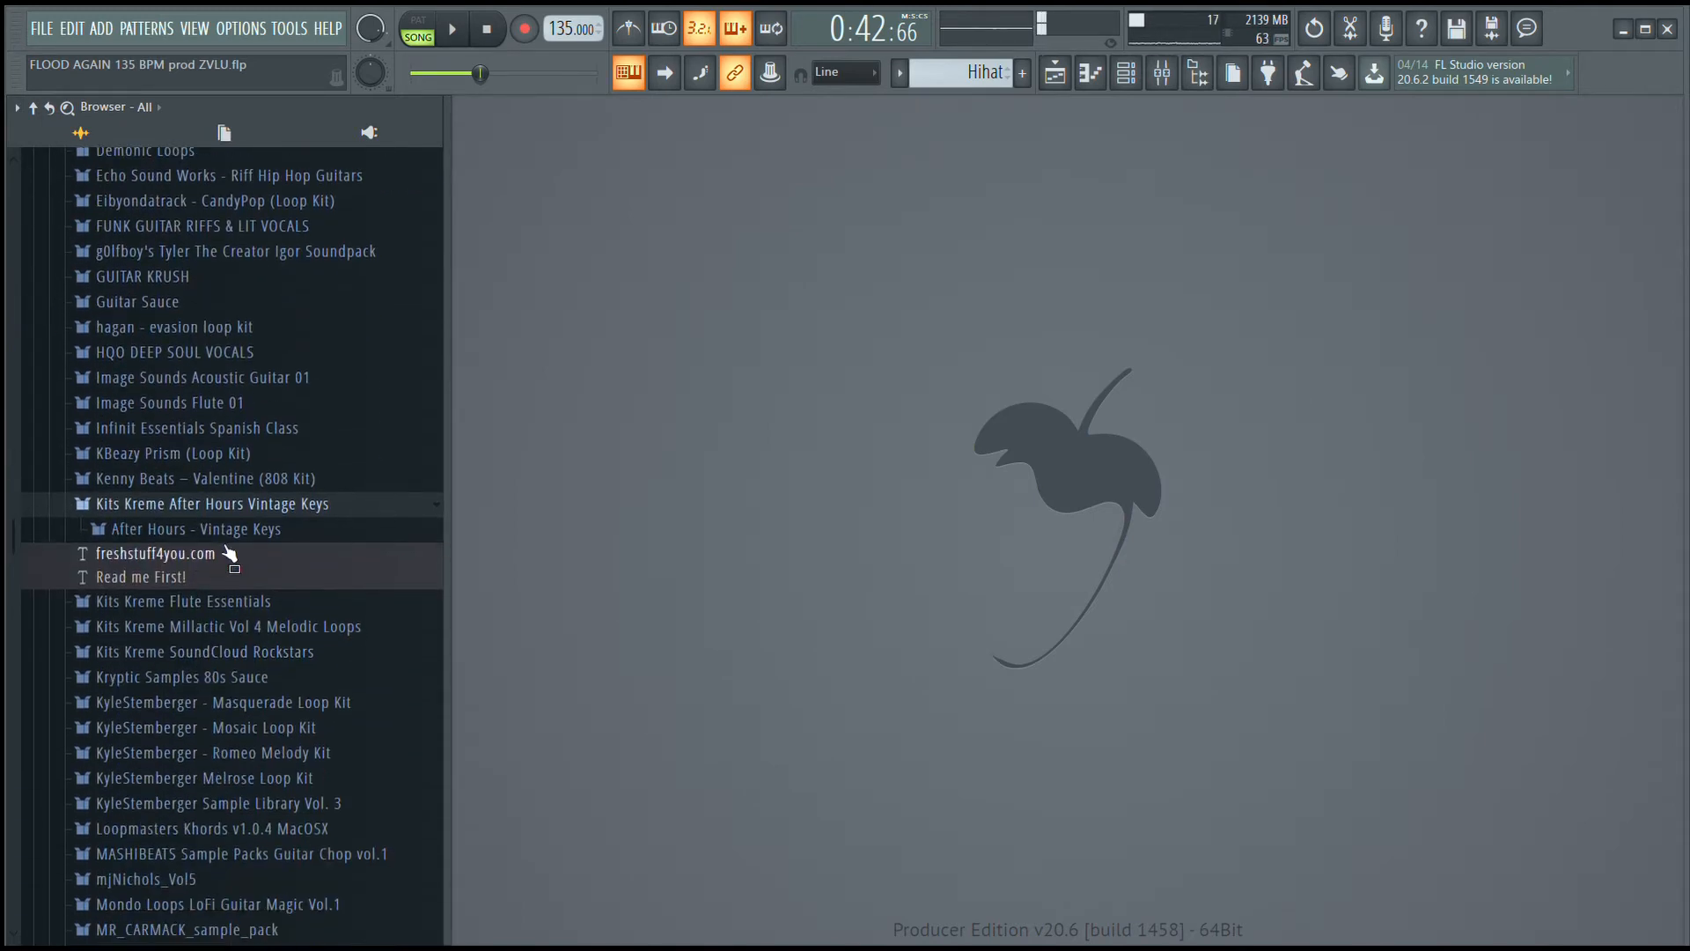
pyautogui.click(221, 553)
pyautogui.click(216, 543)
# Preview several vintage keys loops, including 17 Vintage Chord 80BPM and 11 Vintage Chords 82BPM.
pyautogui.click(210, 566)
pyautogui.click(214, 581)
pyautogui.click(219, 604)
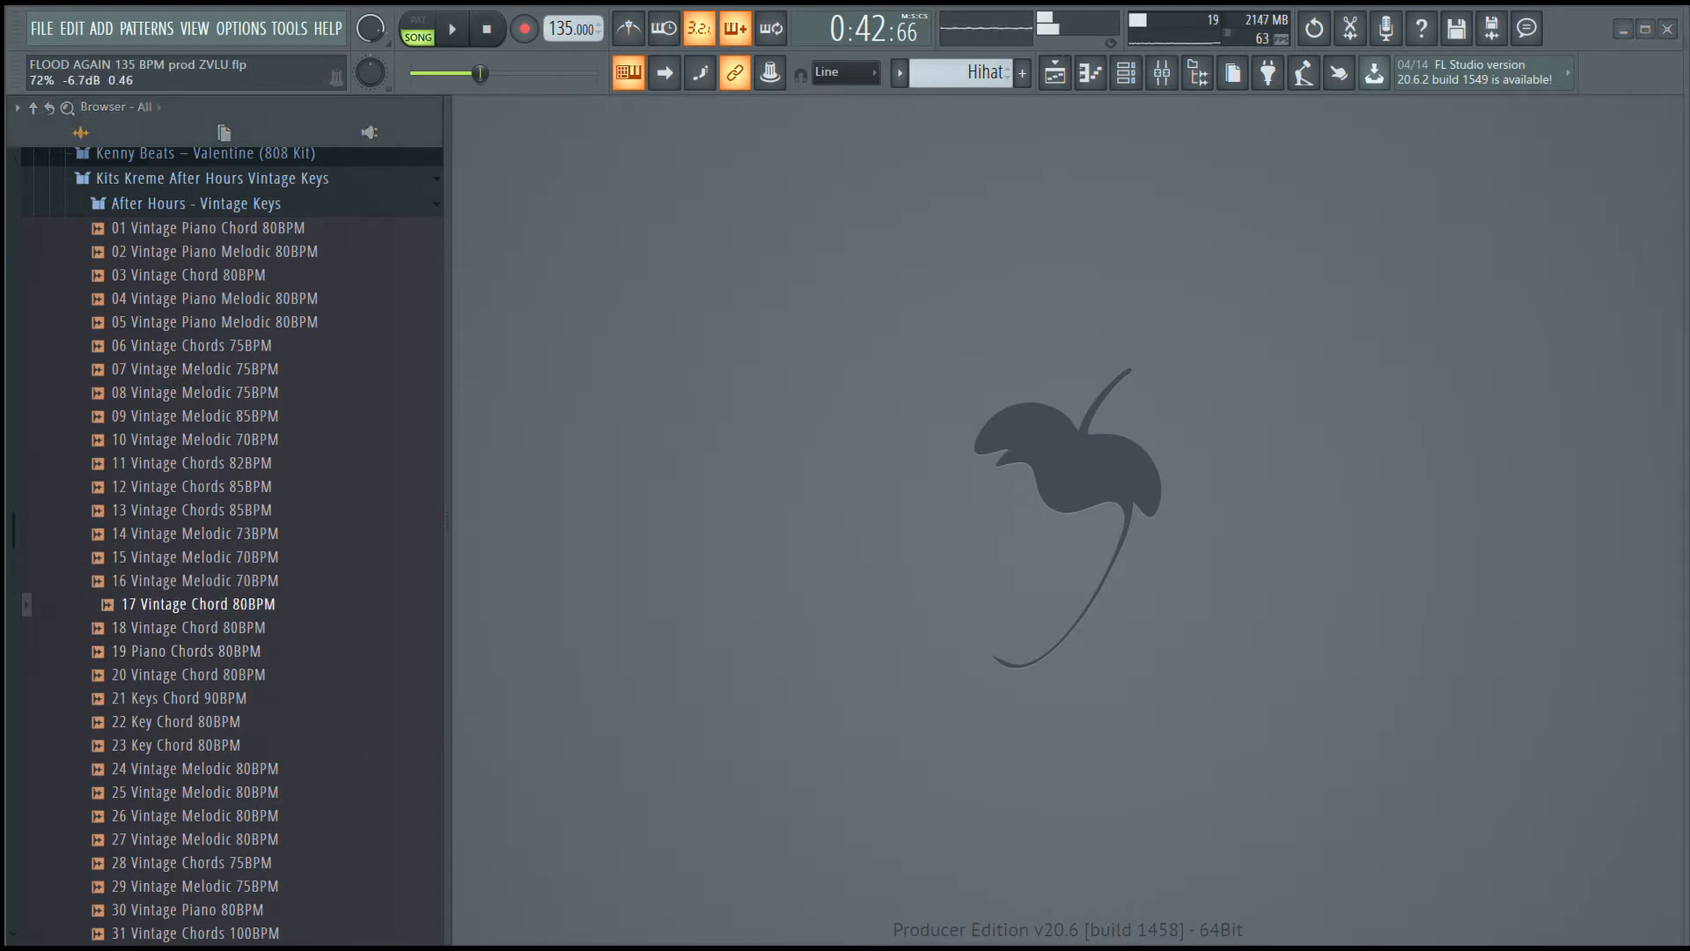
pyautogui.click(225, 610)
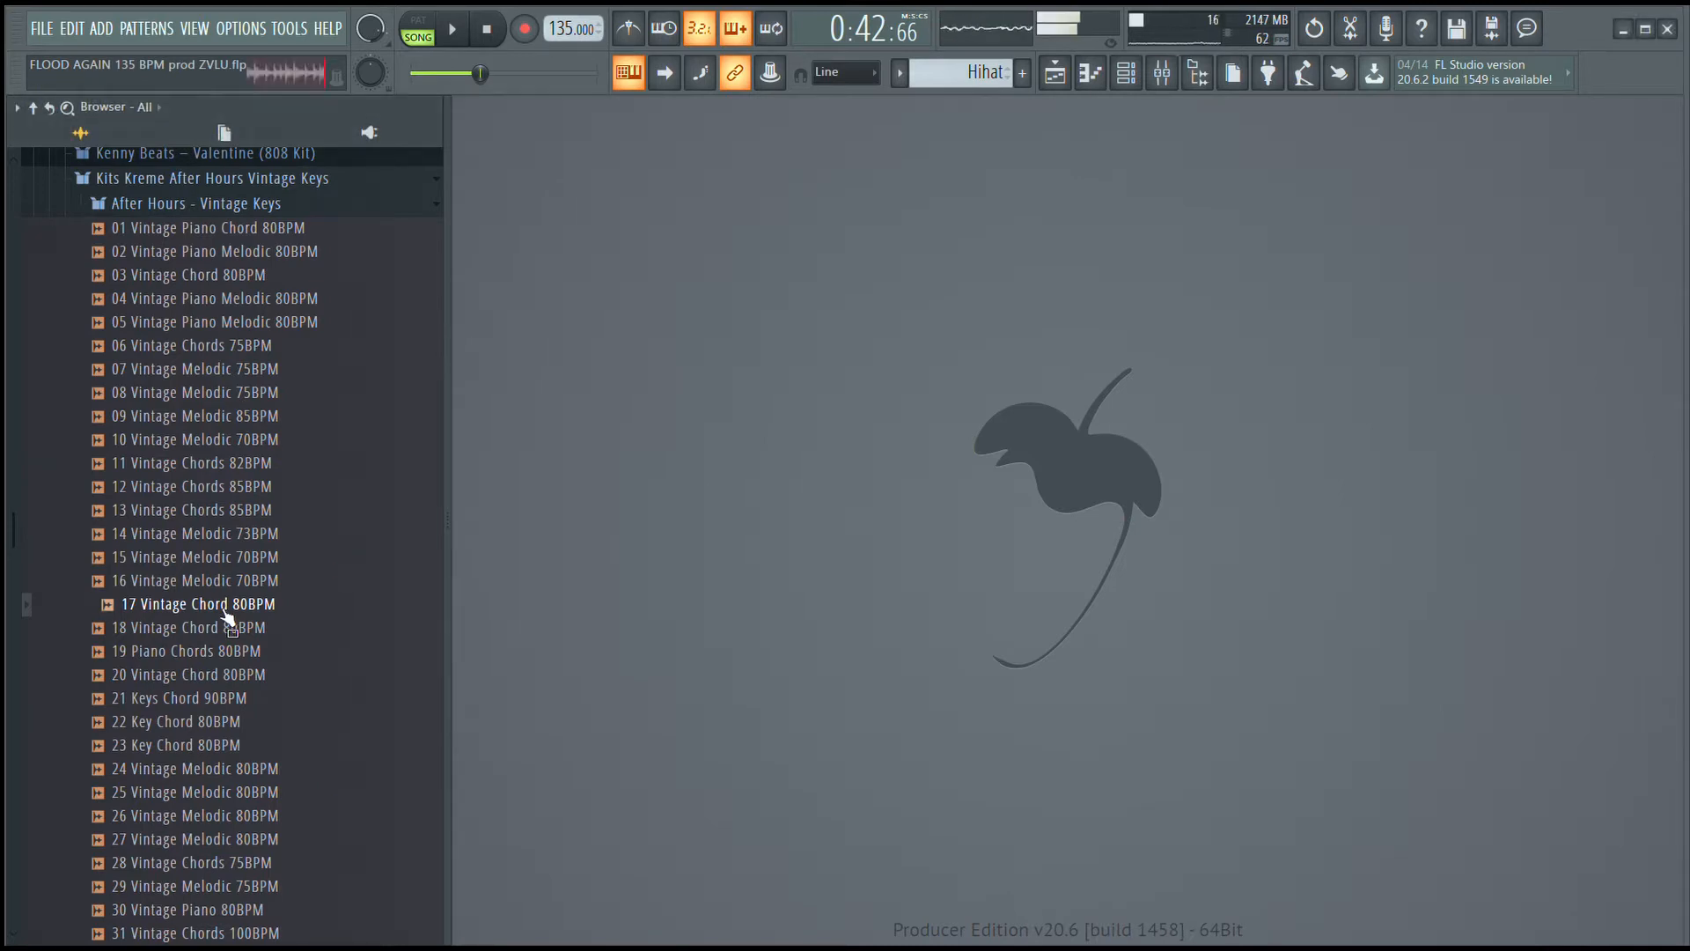
pyautogui.click(227, 674)
pyautogui.moveTo(255, 463); pyautogui.dragTo(653, 241)
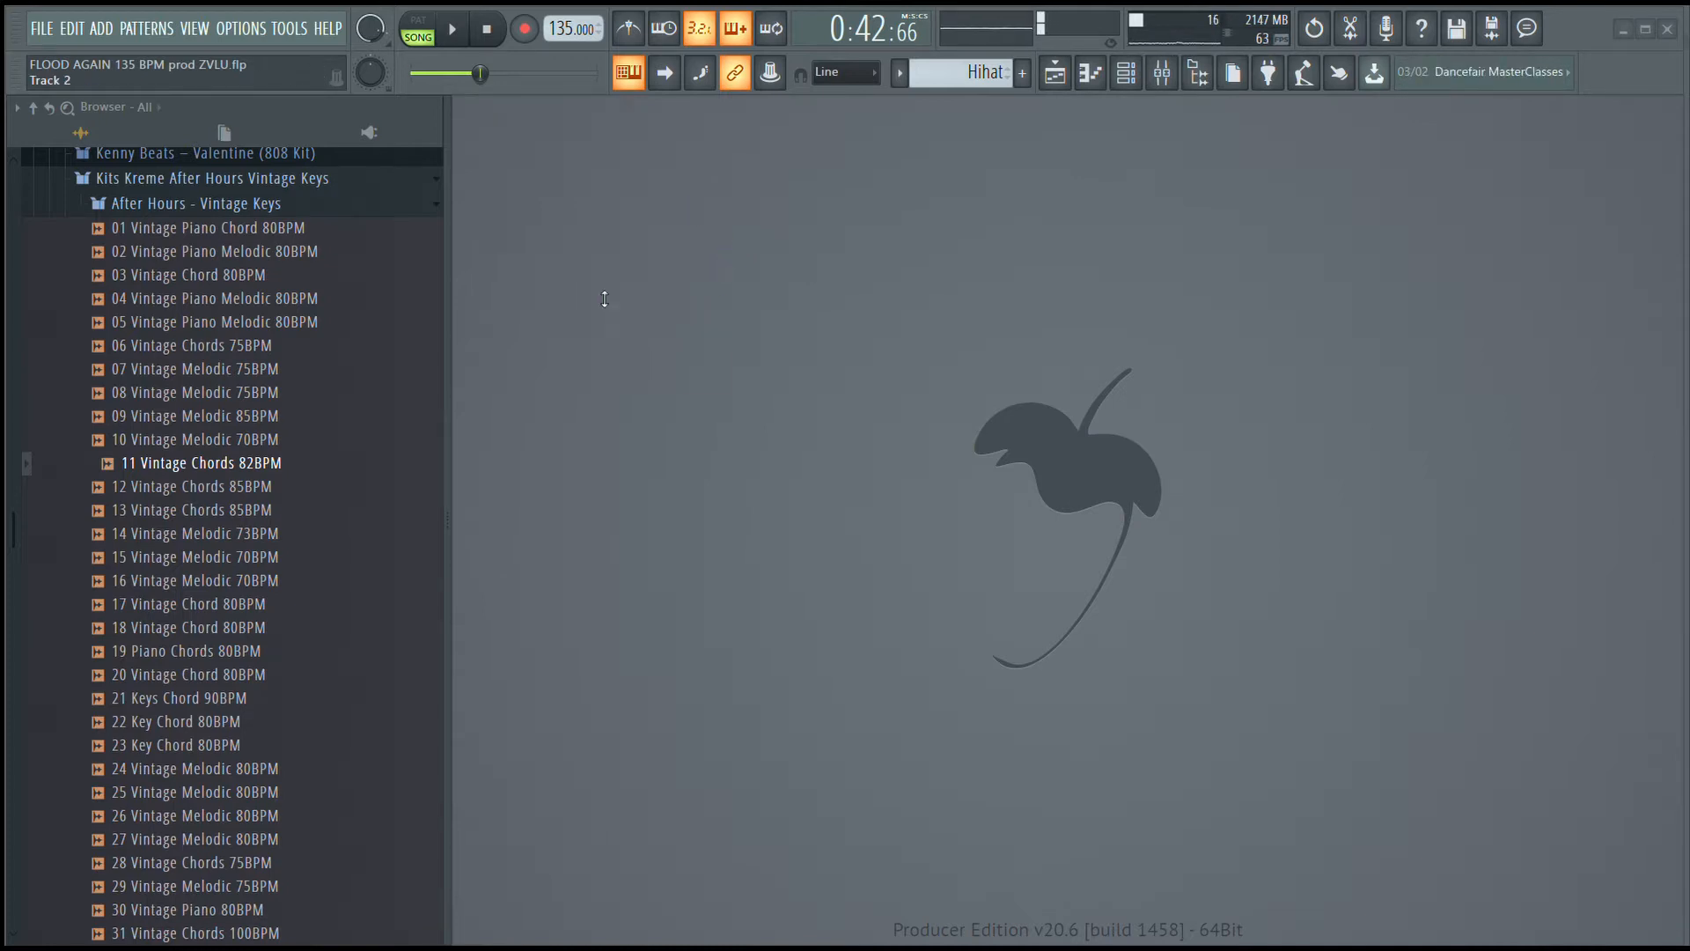
# Play the opening of the song twice from the start, stopping playback after each listen.
pyautogui.click(495, 34)
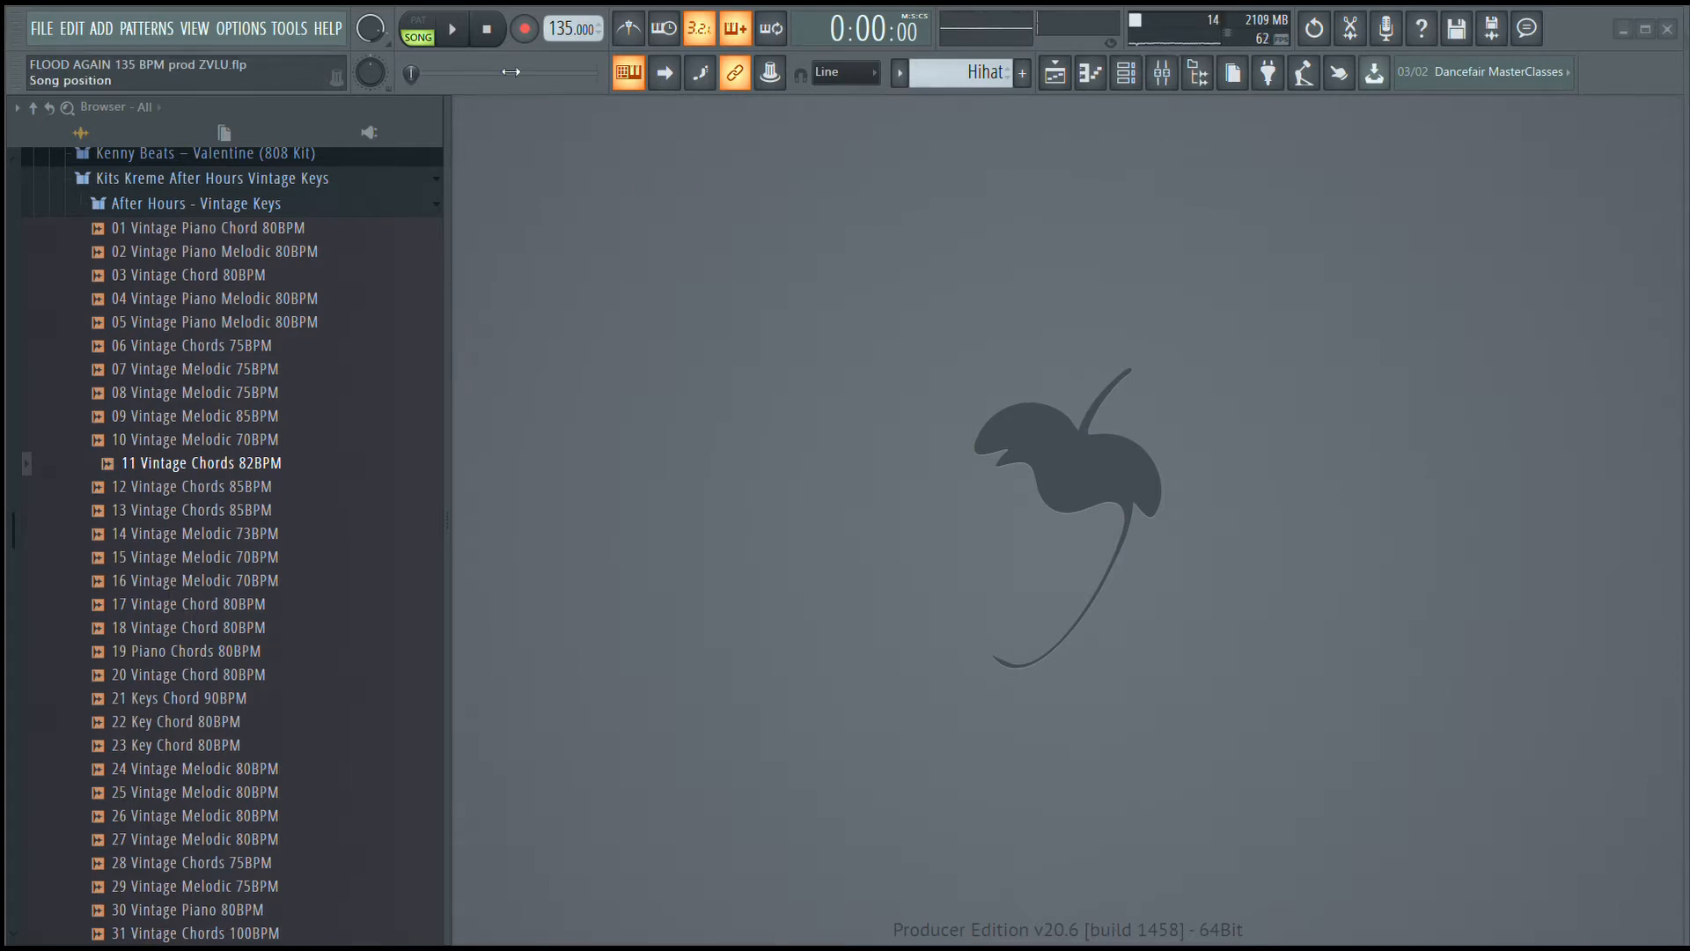
pyautogui.click(453, 30)
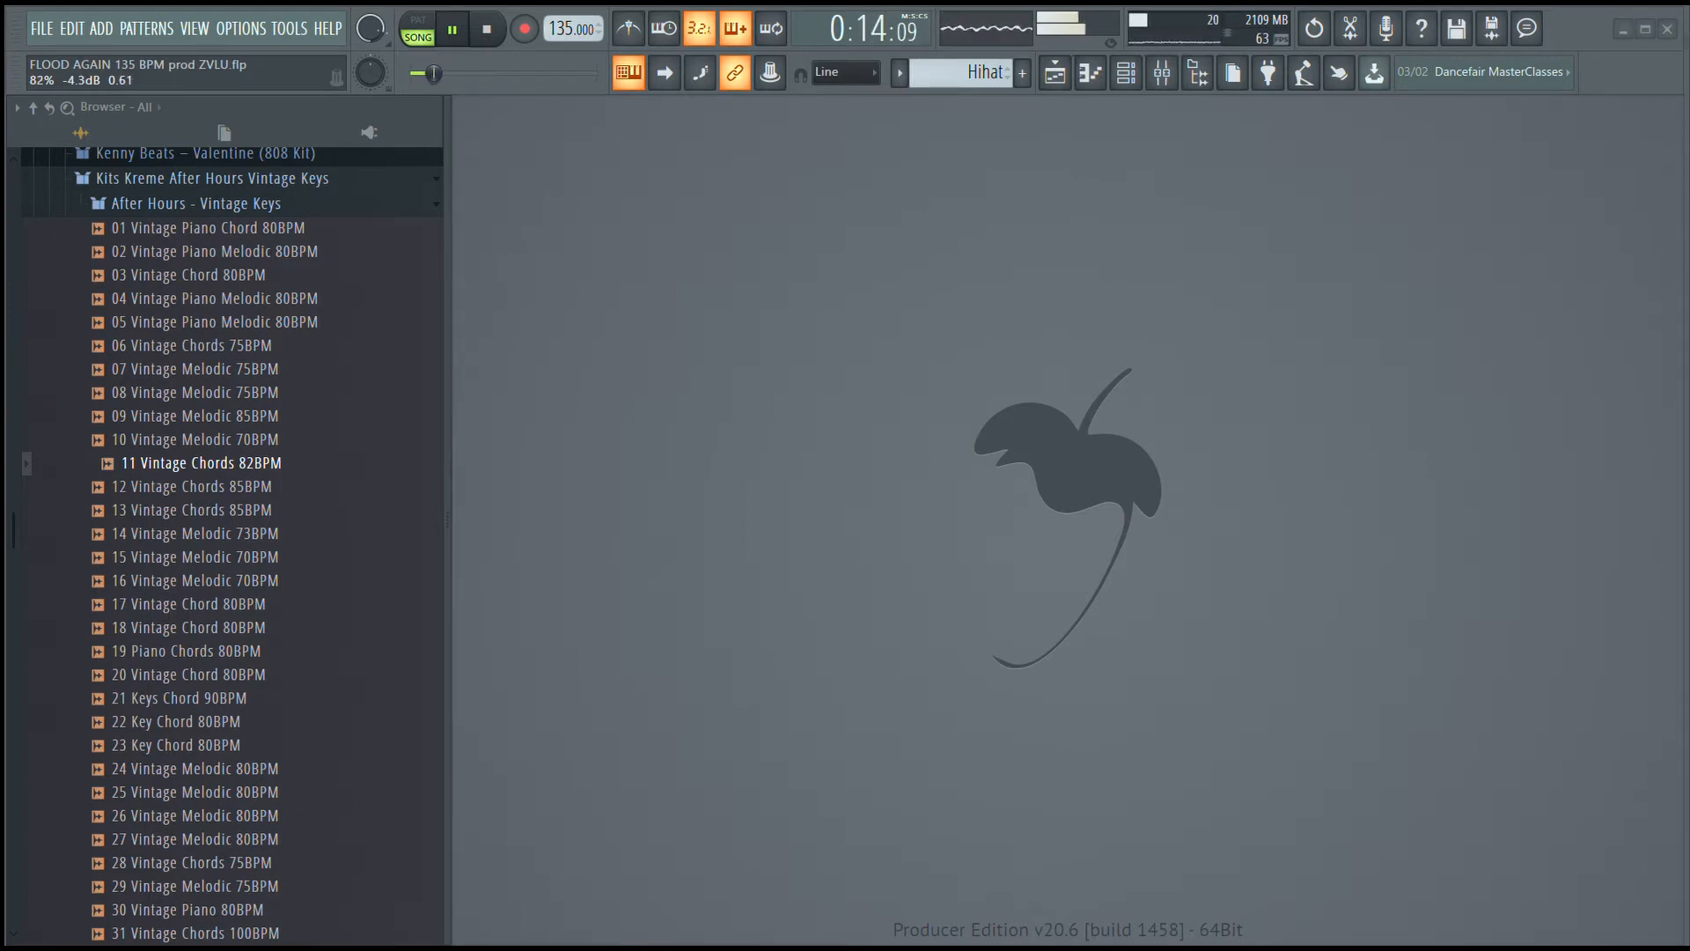
pyautogui.press('space')
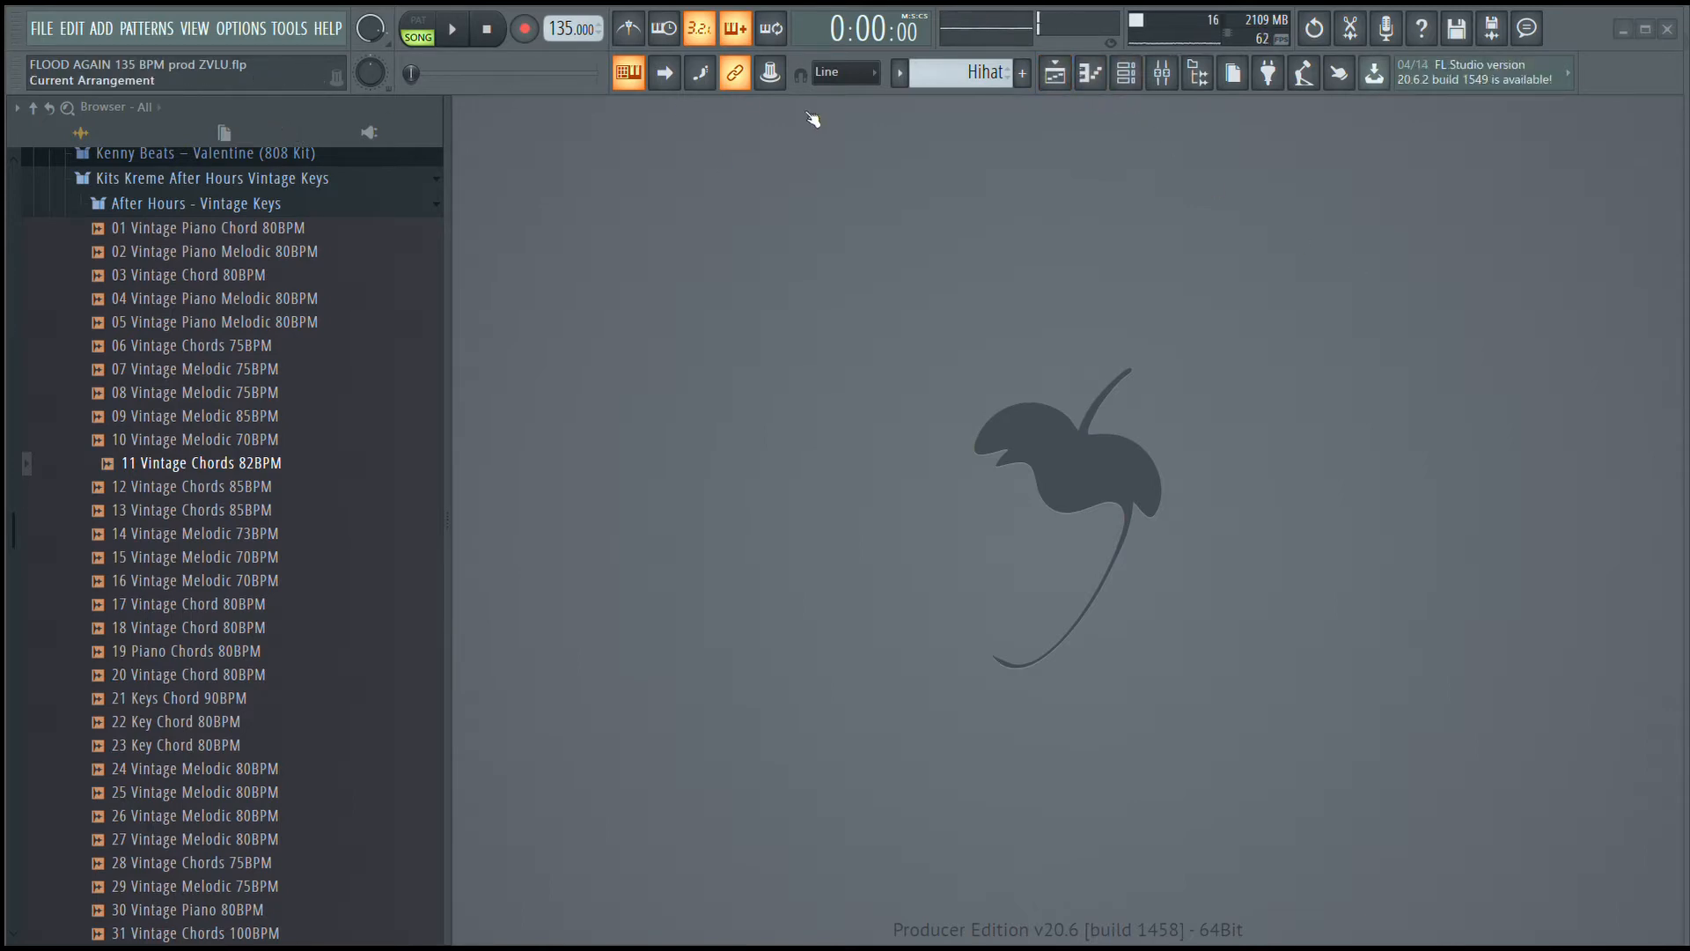
pyautogui.press('space')
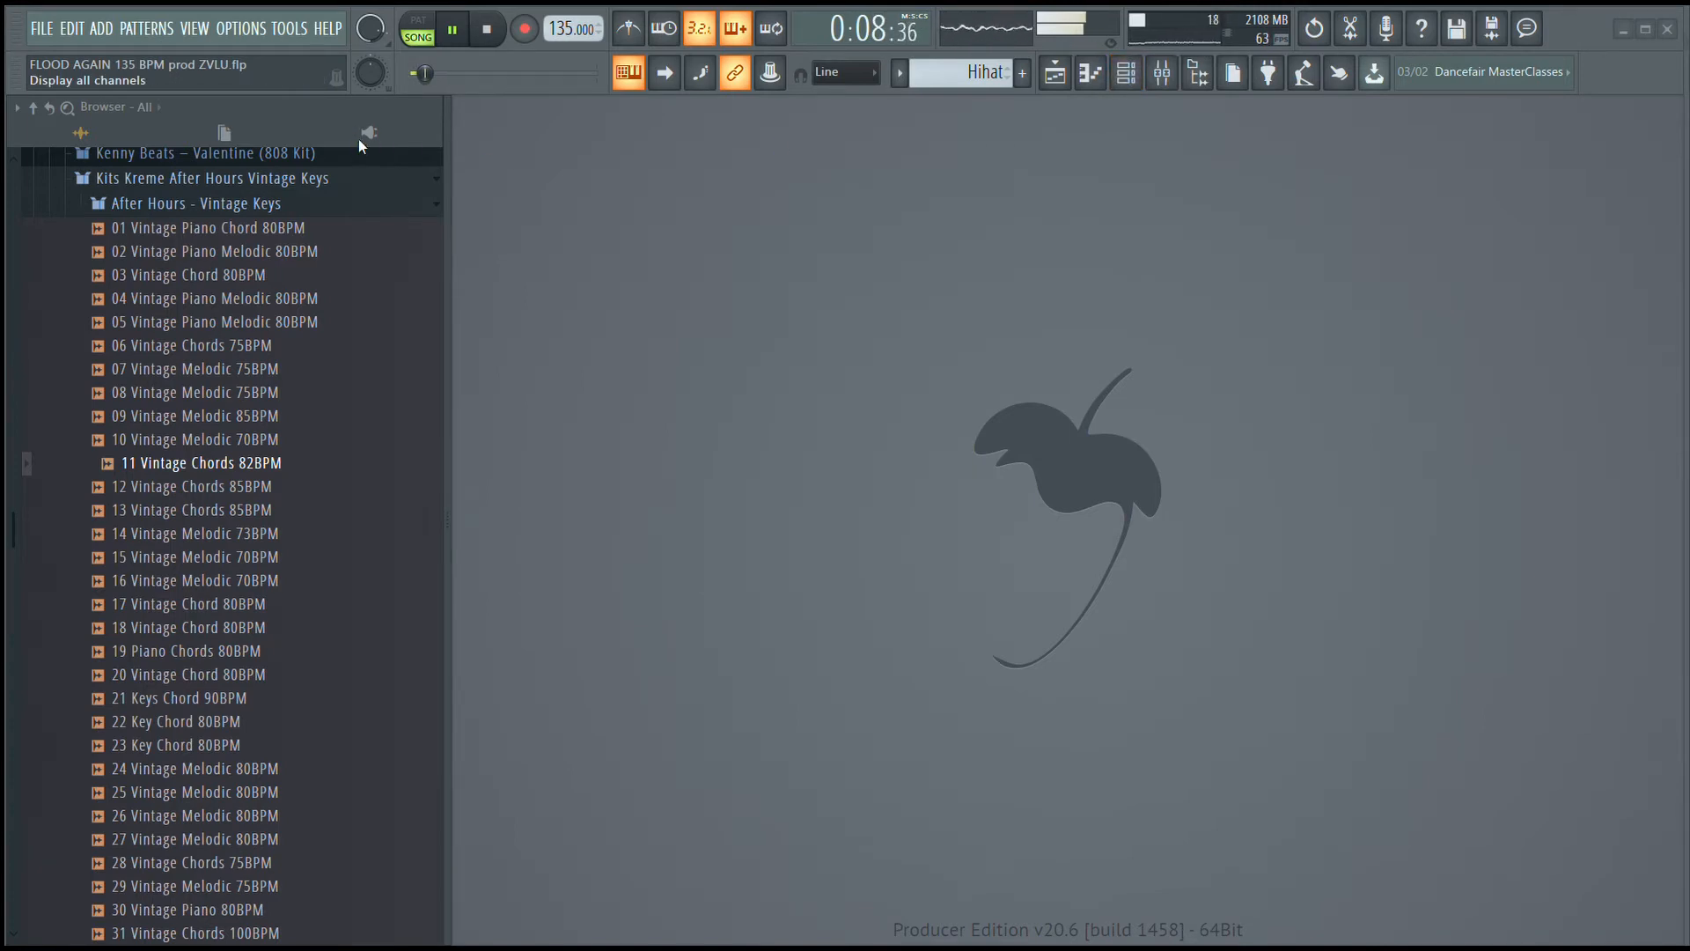
pyautogui.press('space')
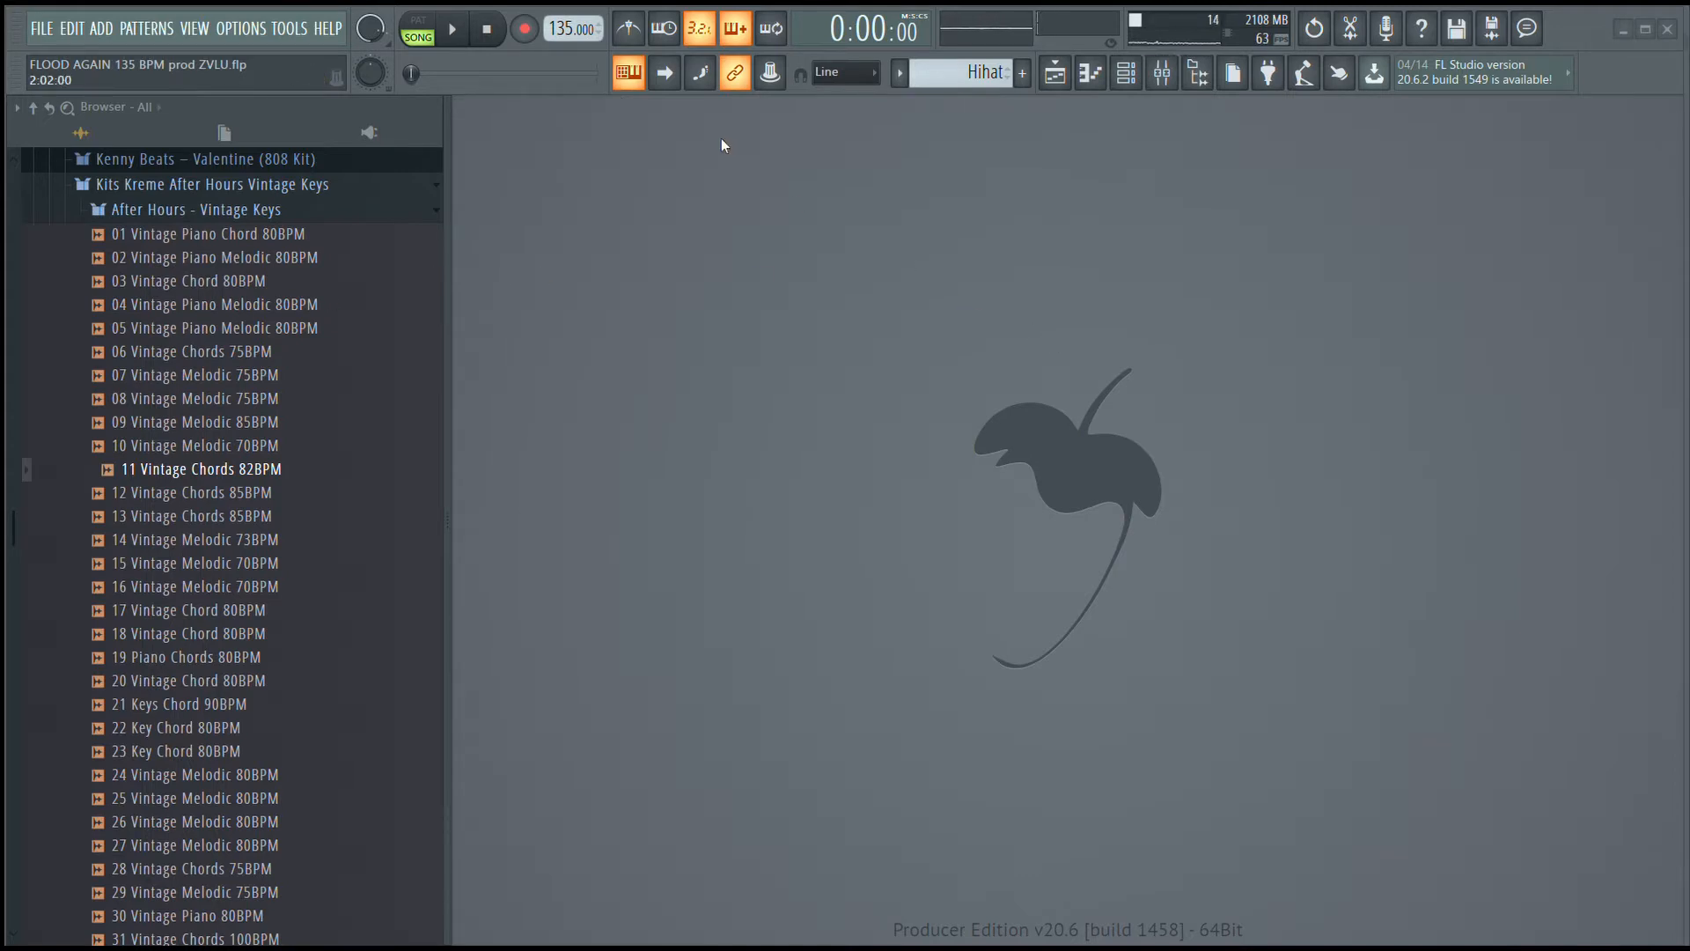
# Collapse the Kits Kreme After Hours Vintage Keys pack and open KyleStemberger Ritual Drum Kit inside 1 DRUMKITS SEPT 2019.
pyautogui.click(264, 209)
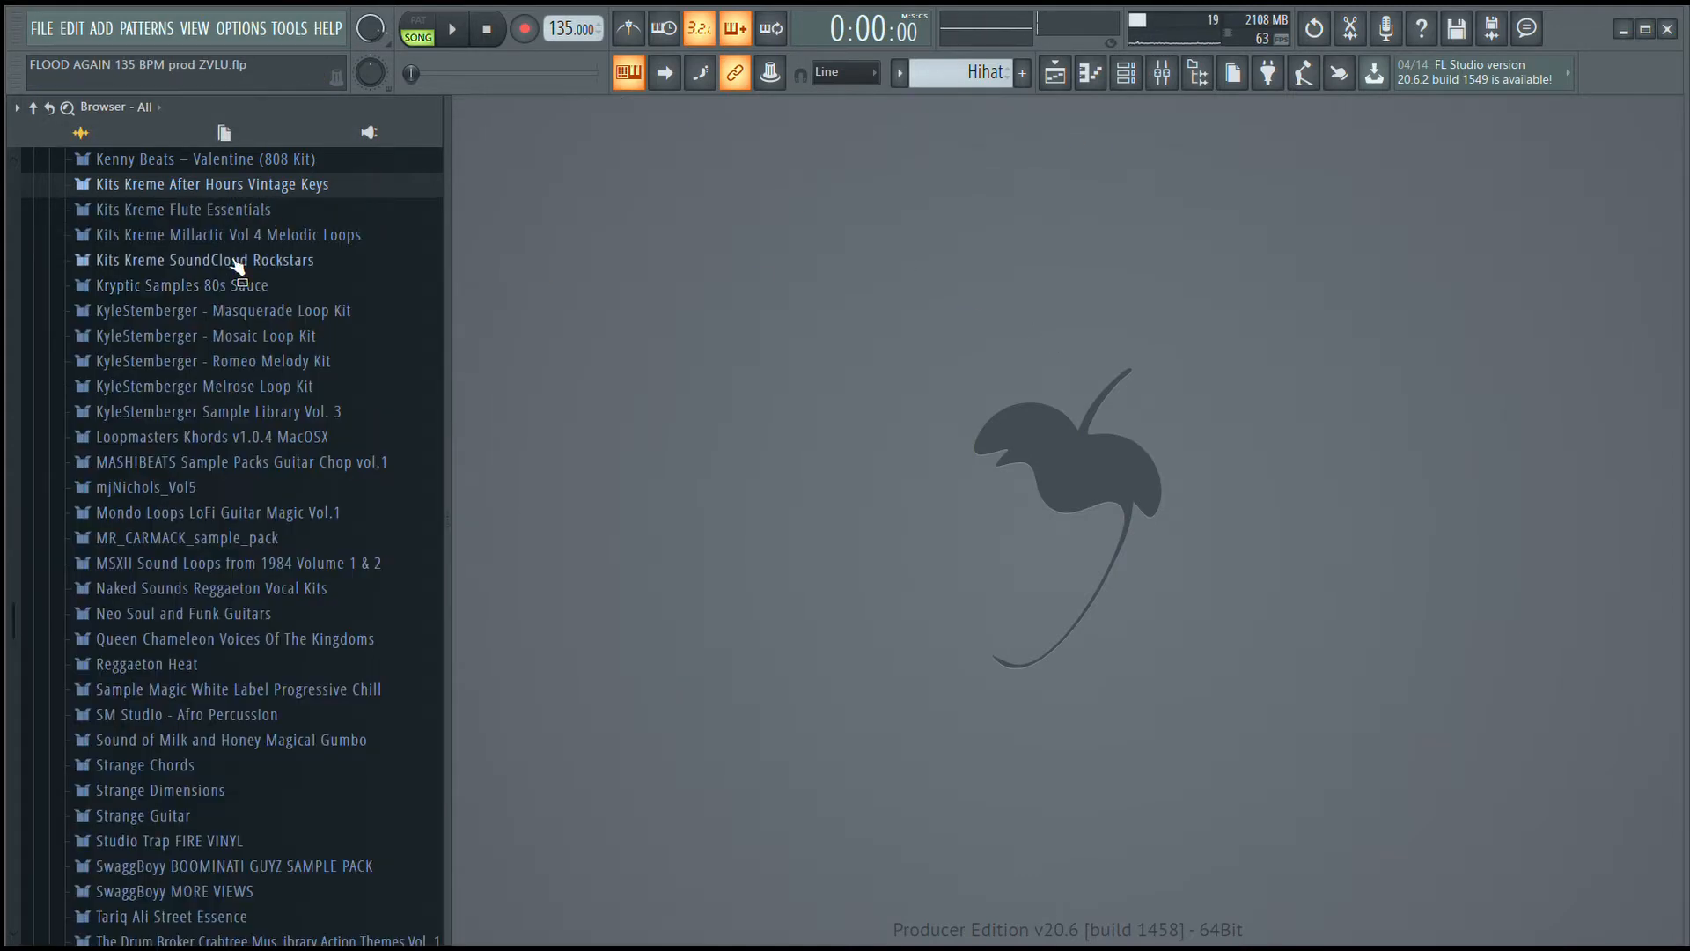
pyautogui.scroll(15, 207, 436)
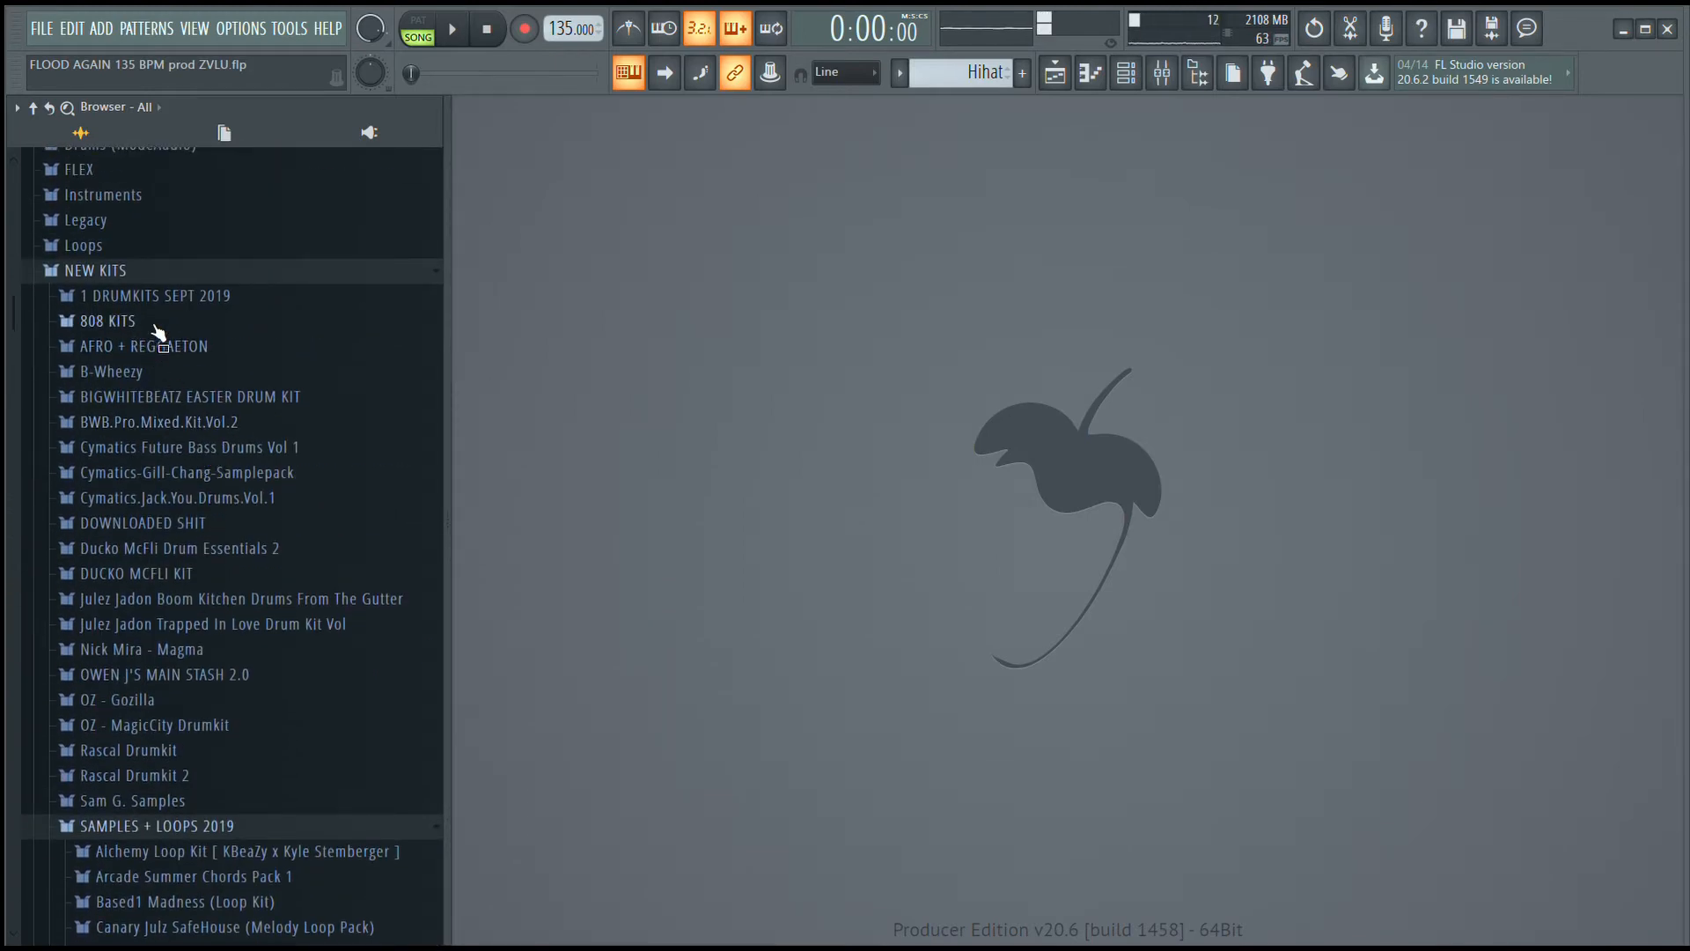
pyautogui.click(196, 319)
pyautogui.click(194, 298)
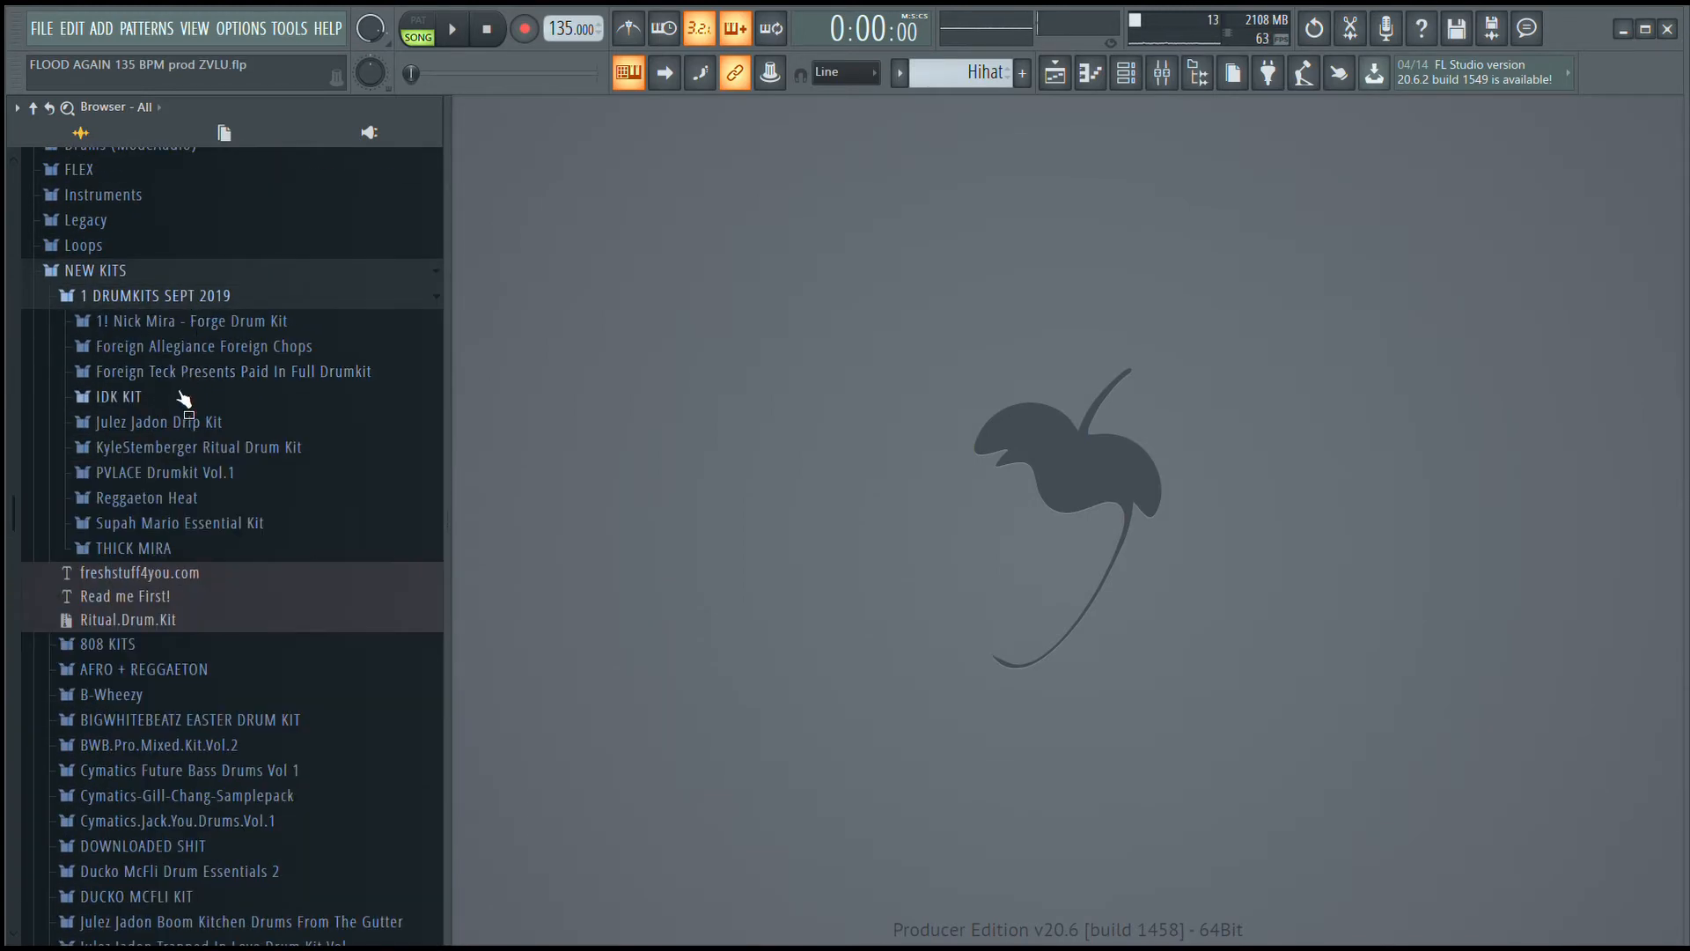
pyautogui.click(180, 447)
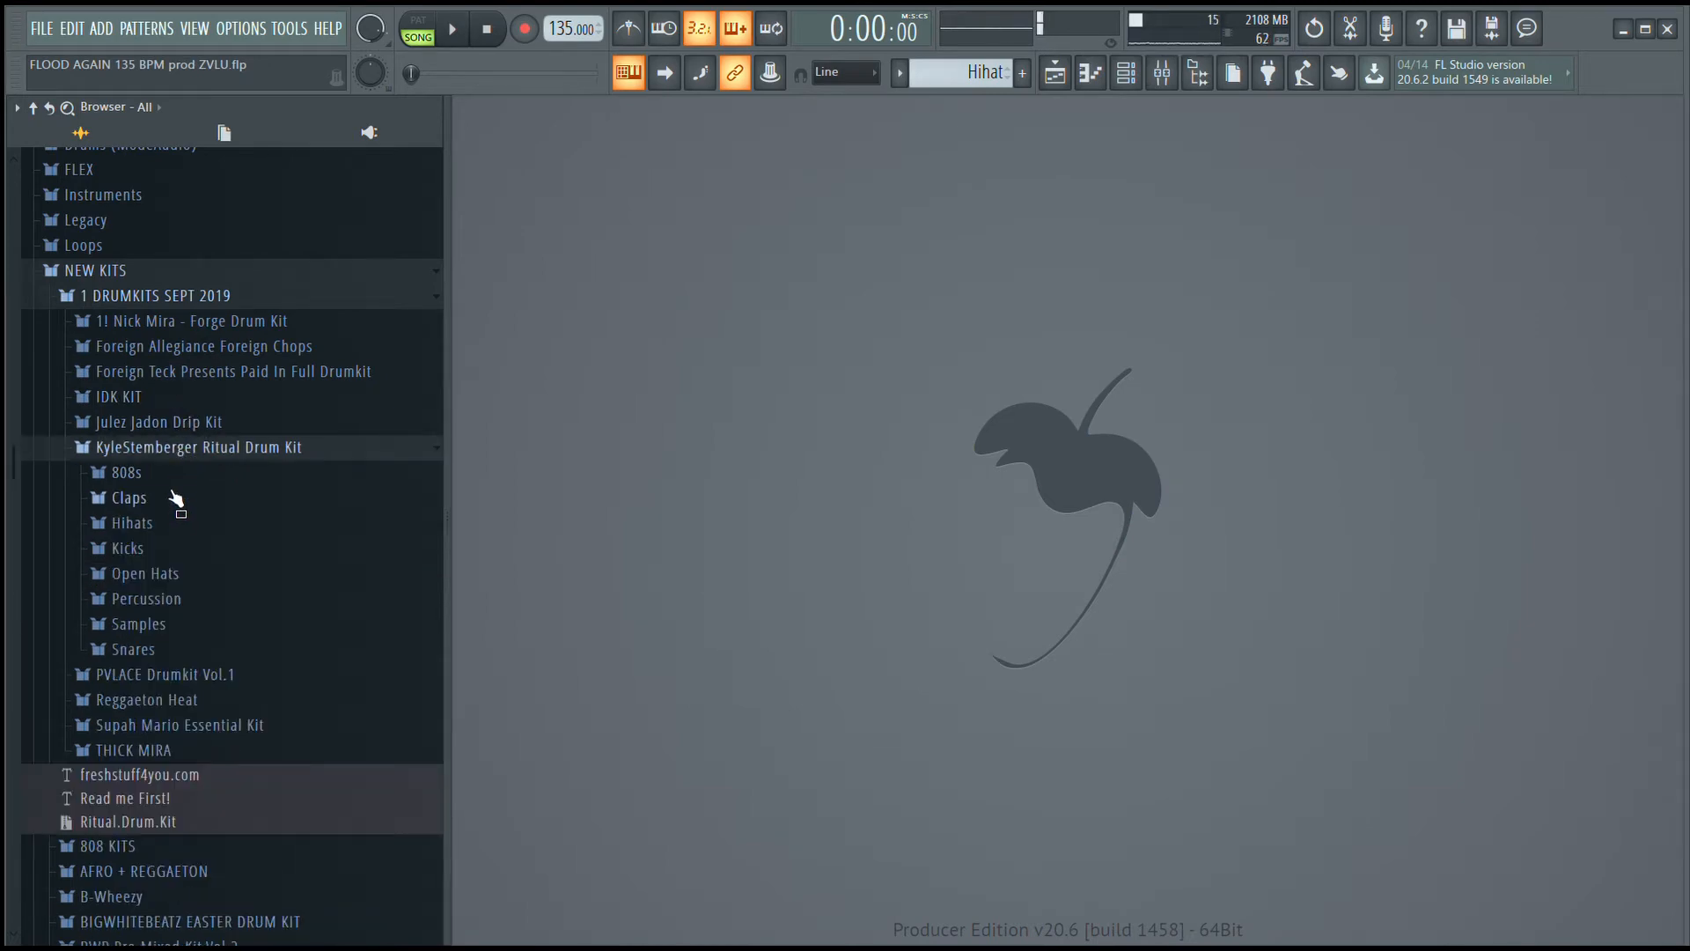
# Look inside the Hihats and Kicks folders of the Ritual Drum Kit, closing each again.
pyautogui.click(174, 525)
pyautogui.click(173, 526)
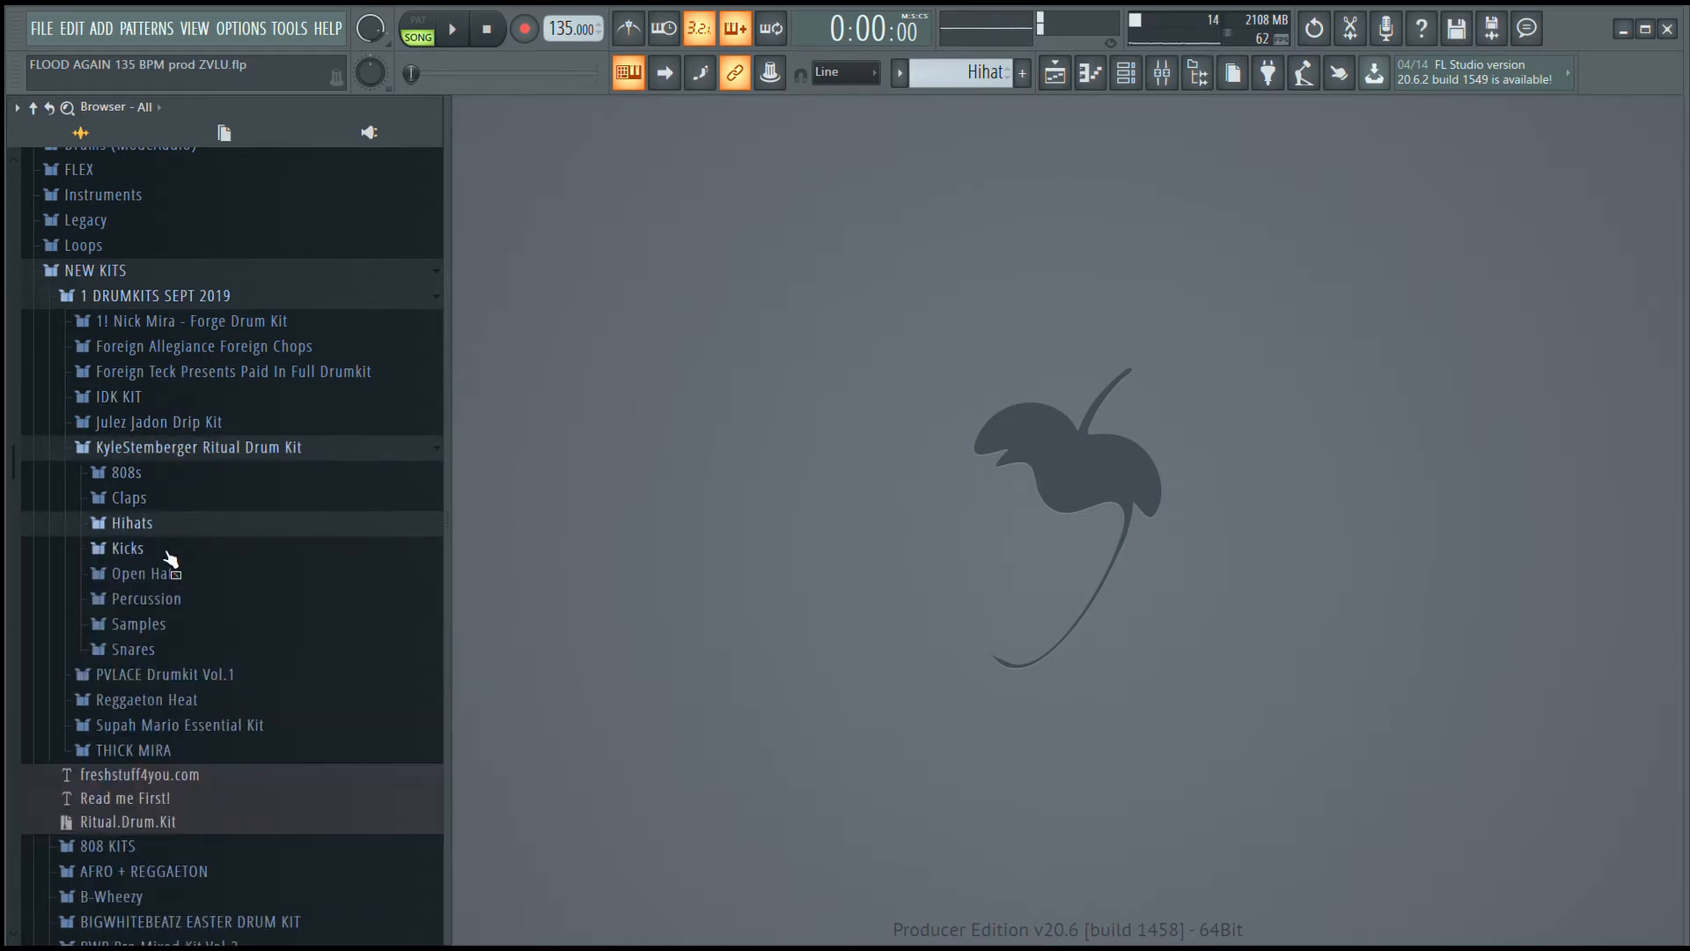
pyautogui.click(168, 549)
pyautogui.click(168, 555)
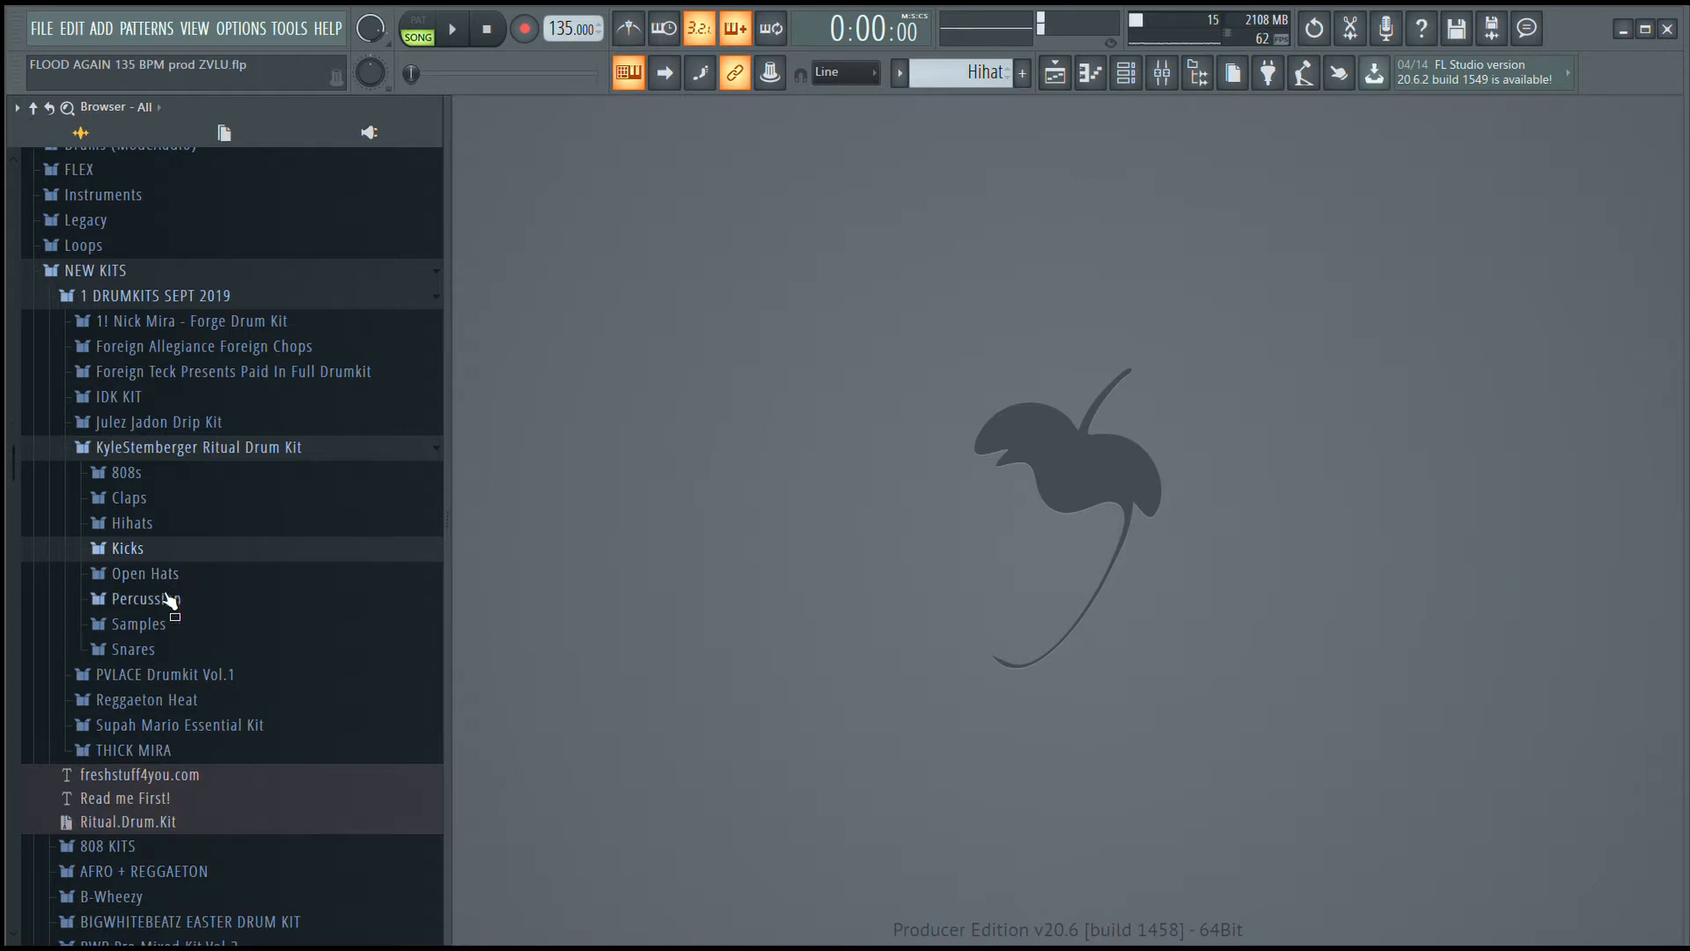
# Preview the snare samples in the Ritual Drum Kit's Snares folder.
pyautogui.click(167, 651)
pyautogui.click(168, 684)
pyautogui.press('Down')
pyautogui.press('Down')
pyautogui.press('Down')
pyautogui.press('Down')
pyautogui.press('Down')
pyautogui.press('Down')
pyautogui.press('Up')
pyautogui.press('Up')
pyautogui.press('Up')
pyautogui.press('Up')
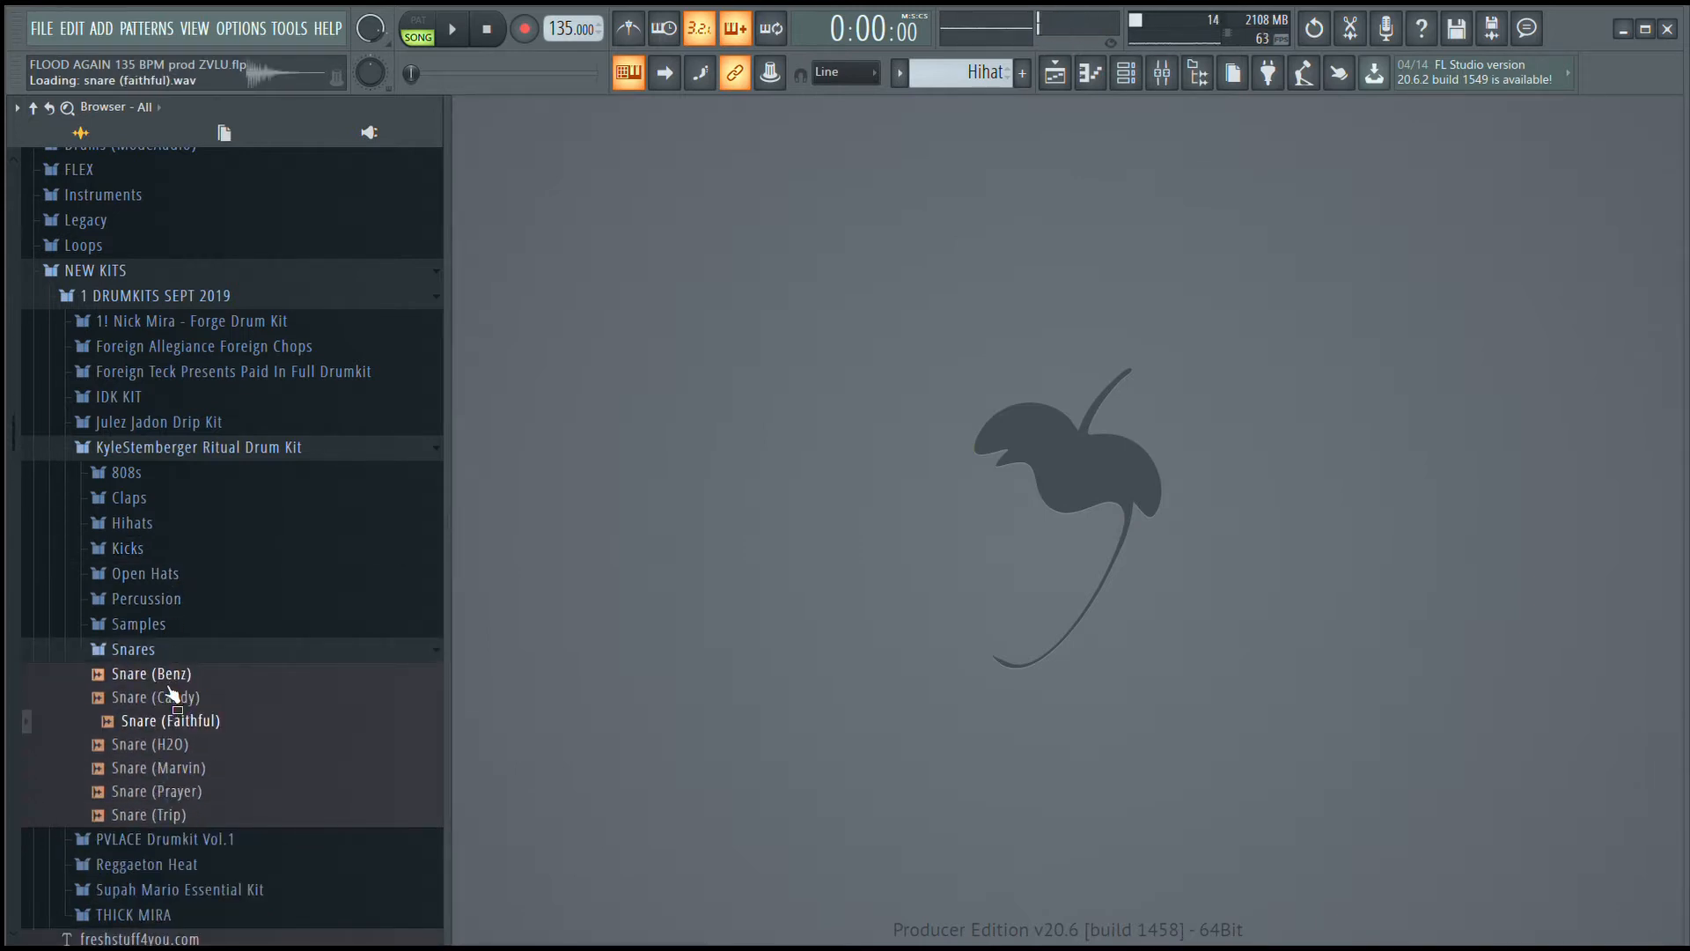
# Preview the hi-hat samples in the Ritual Drum Kit and collapse the Hihats folder.
pyautogui.click(141, 526)
pyautogui.press('Down')
pyautogui.press('Down')
pyautogui.press('Down')
pyautogui.press('Down')
pyautogui.press('Down')
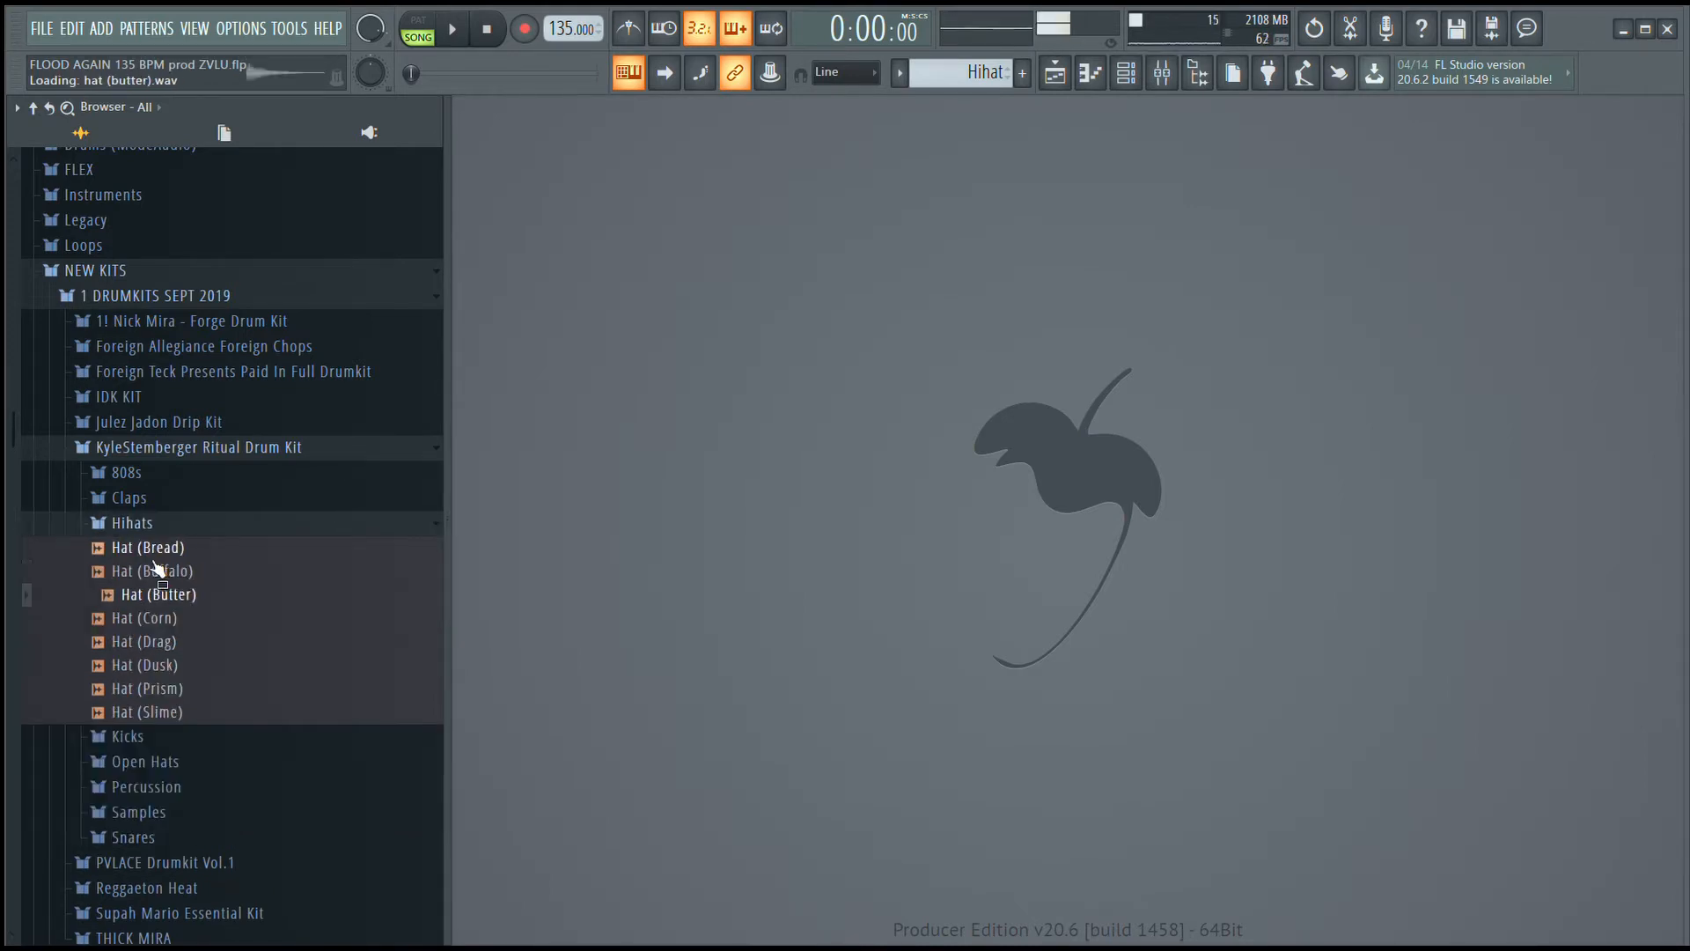
pyautogui.click(151, 523)
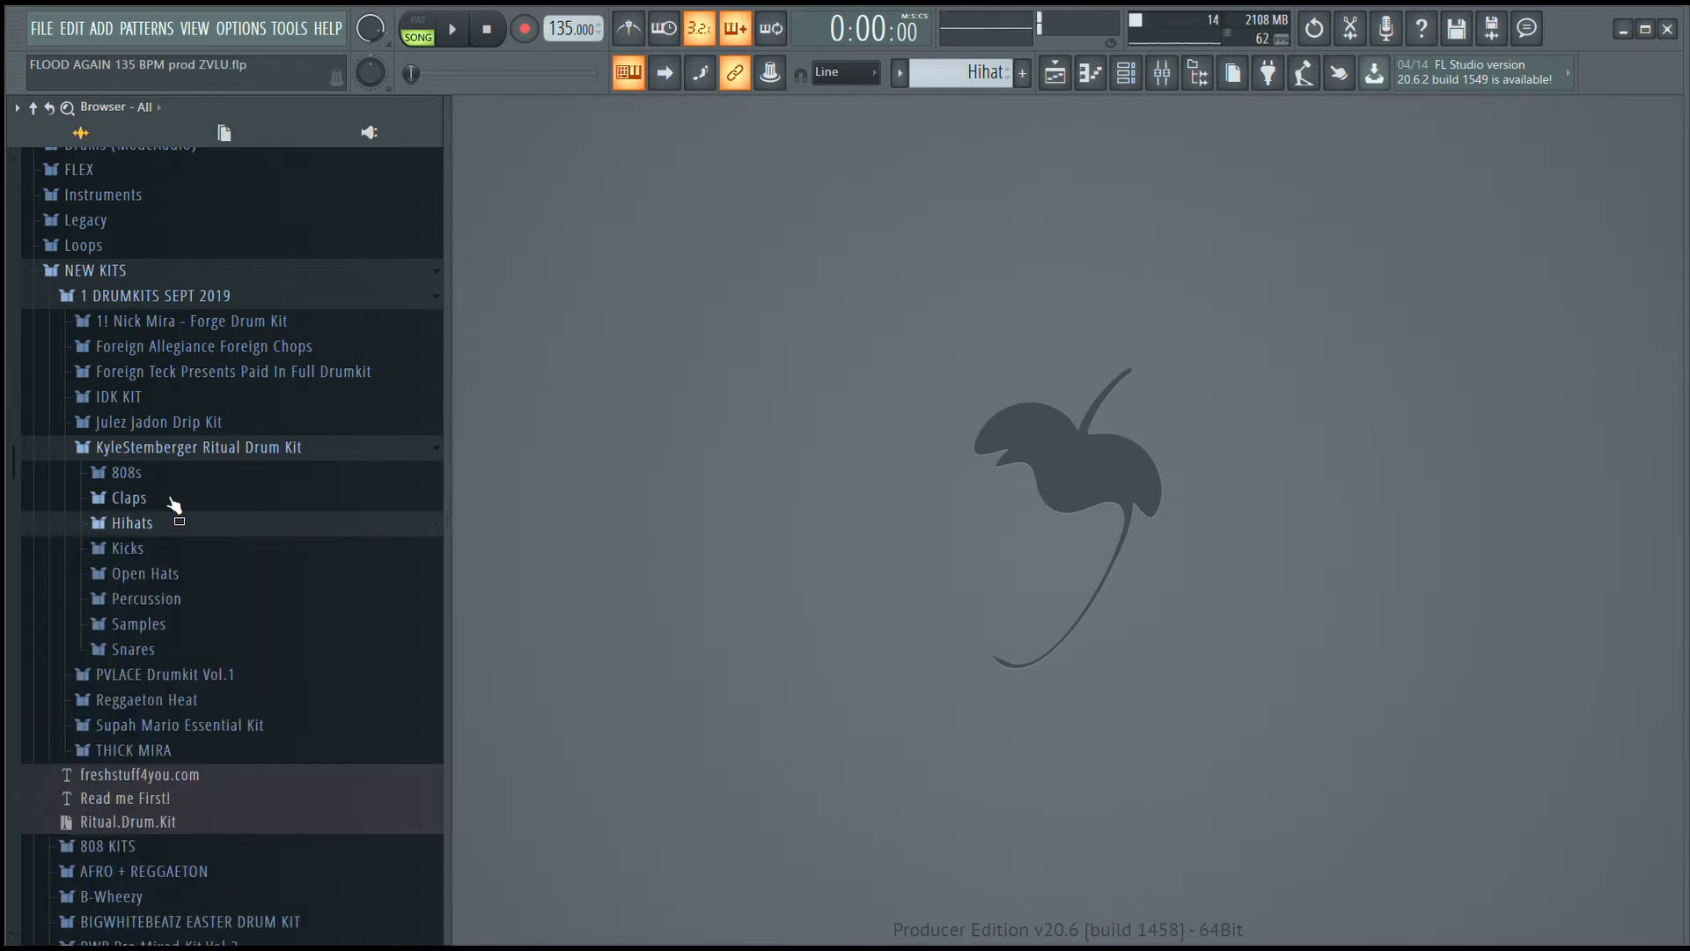
# Check the Claps folder and preview the Ritual Drum Kit's 808 samples, including 808 (DualBarrel), then collapse the 808s folder.
pyautogui.click(171, 499)
pyautogui.click(167, 509)
pyautogui.click(146, 481)
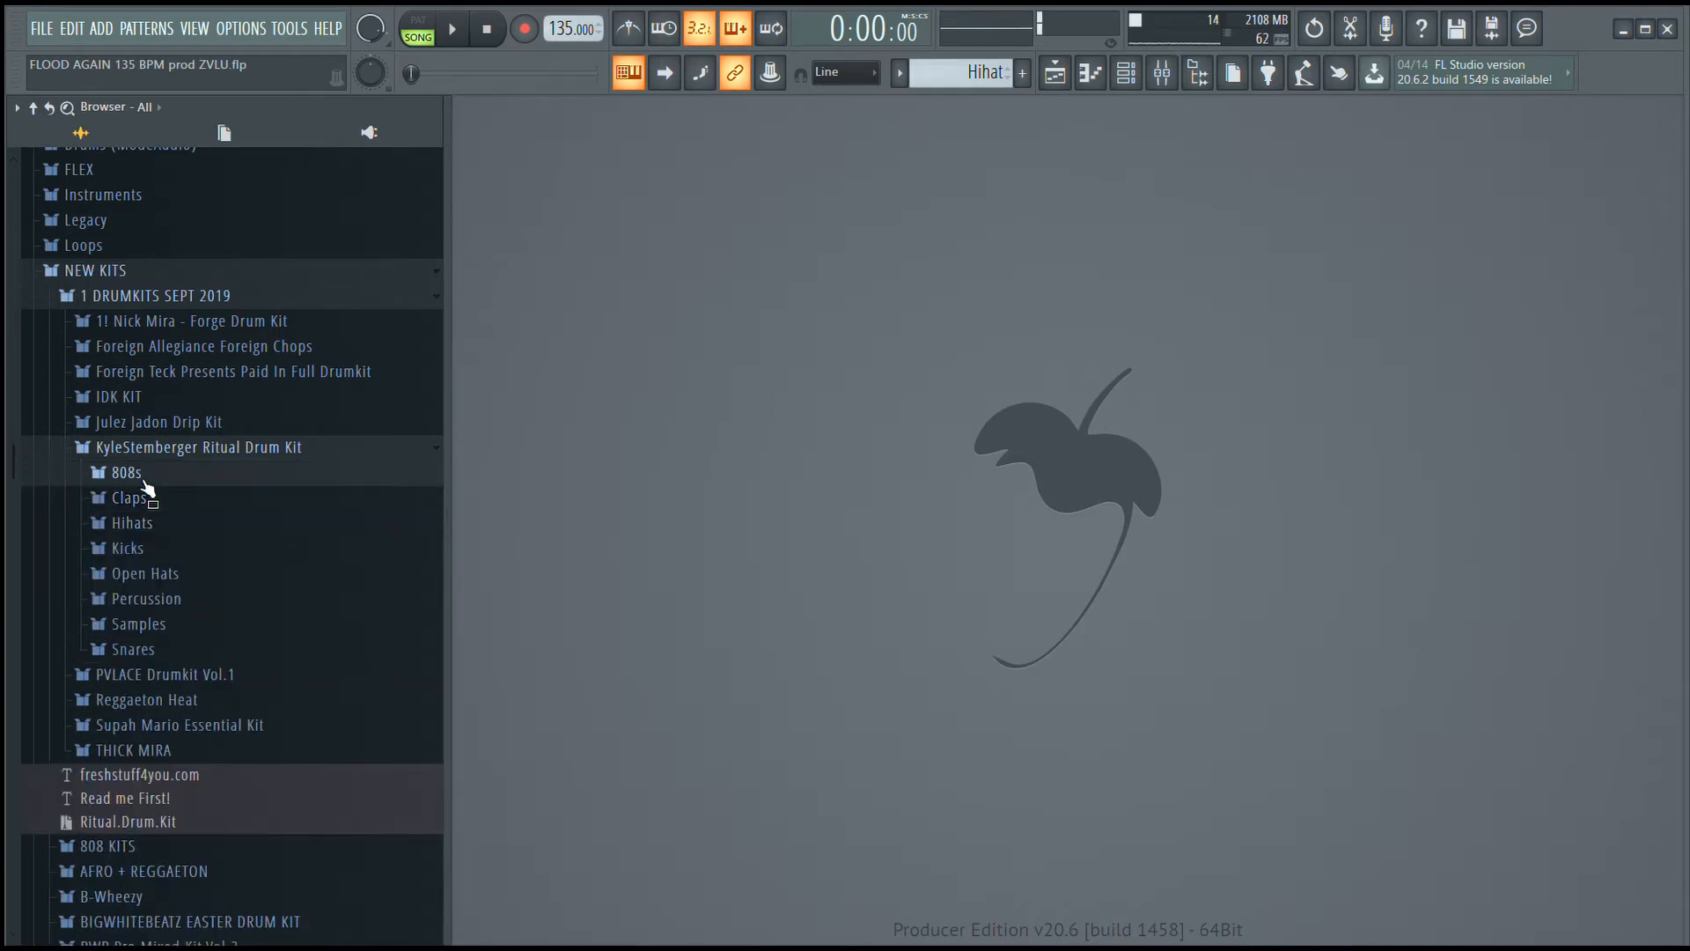
pyautogui.click(151, 503)
pyautogui.click(154, 543)
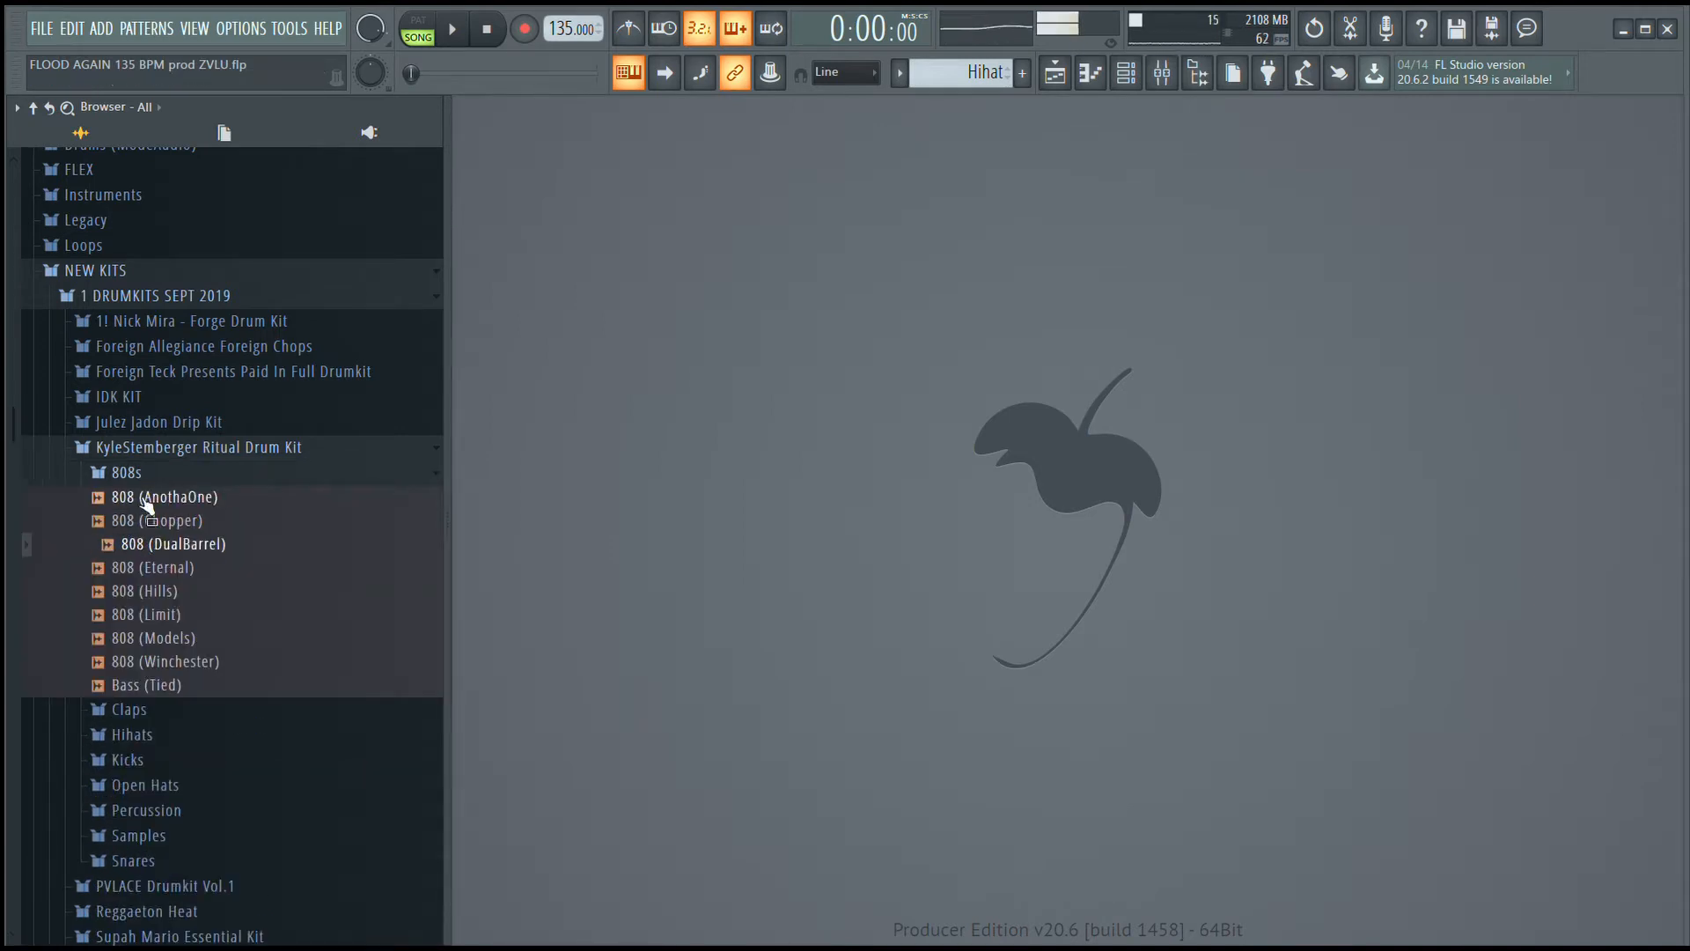
pyautogui.click(140, 475)
# Preview the kick samples in the Ritual Drum Kit's Kicks folder, ending on Kick (Boot).
pyautogui.click(128, 551)
pyautogui.click(141, 573)
pyautogui.press('Down')
pyautogui.press('Down')
pyautogui.press('Down')
pyautogui.press('Down')
pyautogui.press('Down')
pyautogui.press('Up')
pyautogui.press('Up')
pyautogui.press('Up')
pyautogui.press('Up')
pyautogui.press('Up')
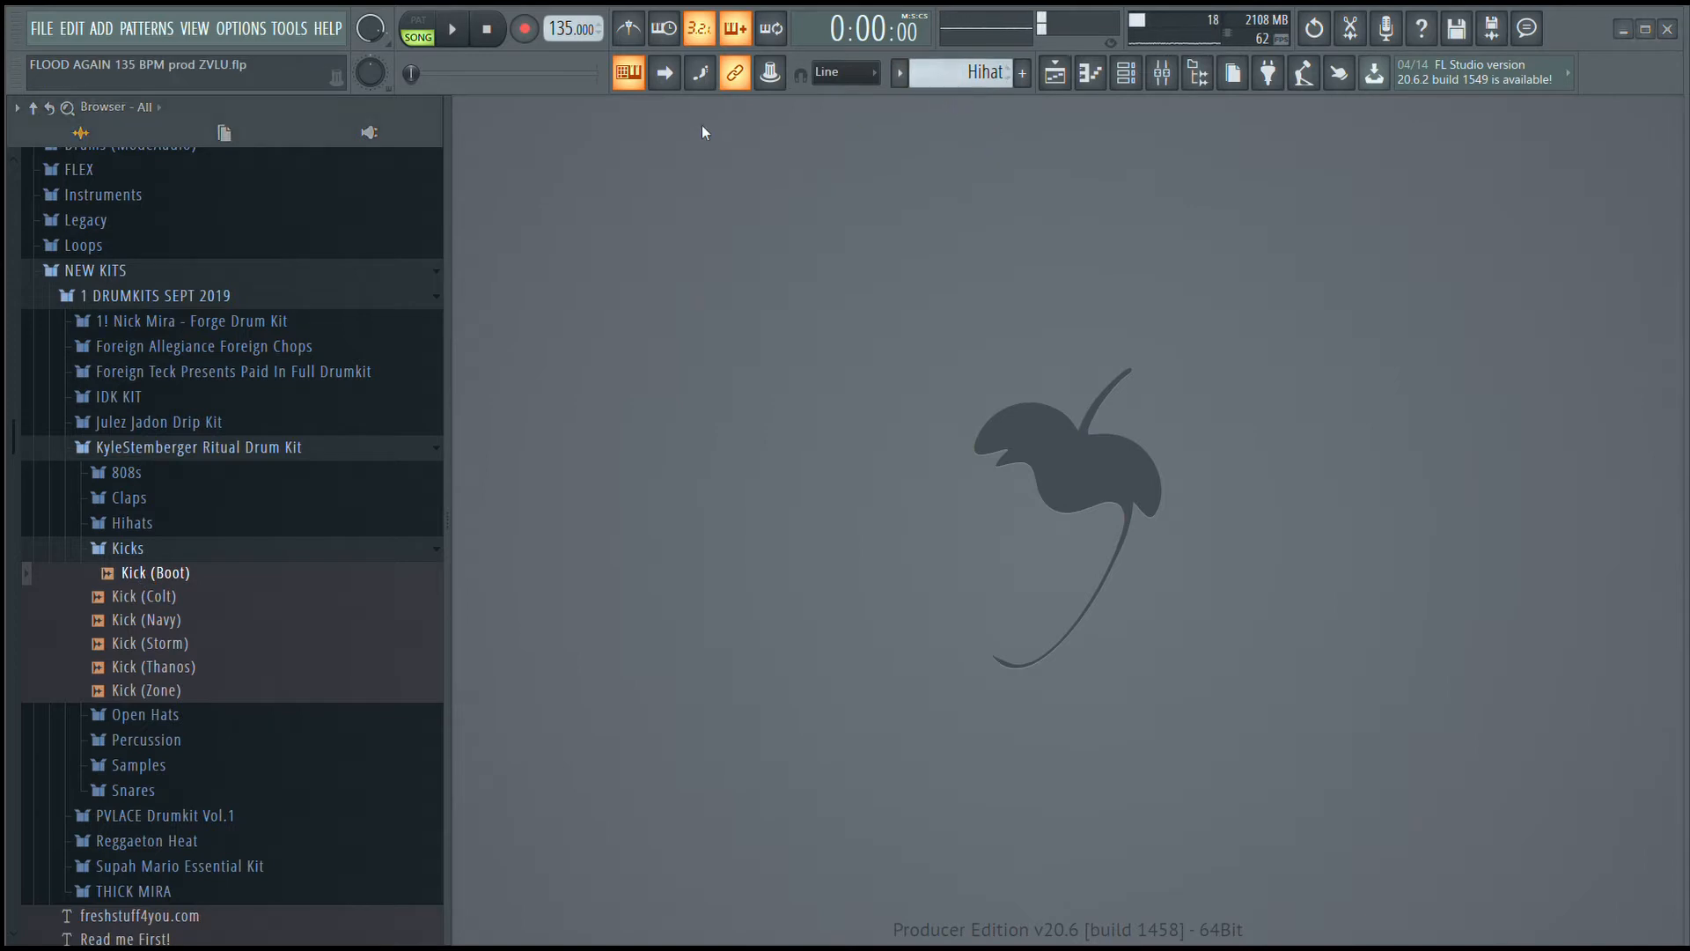
# Select a loop region on the playlist timeline starting at 0:14:22 and start song playback.
pyautogui.click(1056, 85)
pyautogui.moveTo(830, 161); pyautogui.dragTo(830, 161)
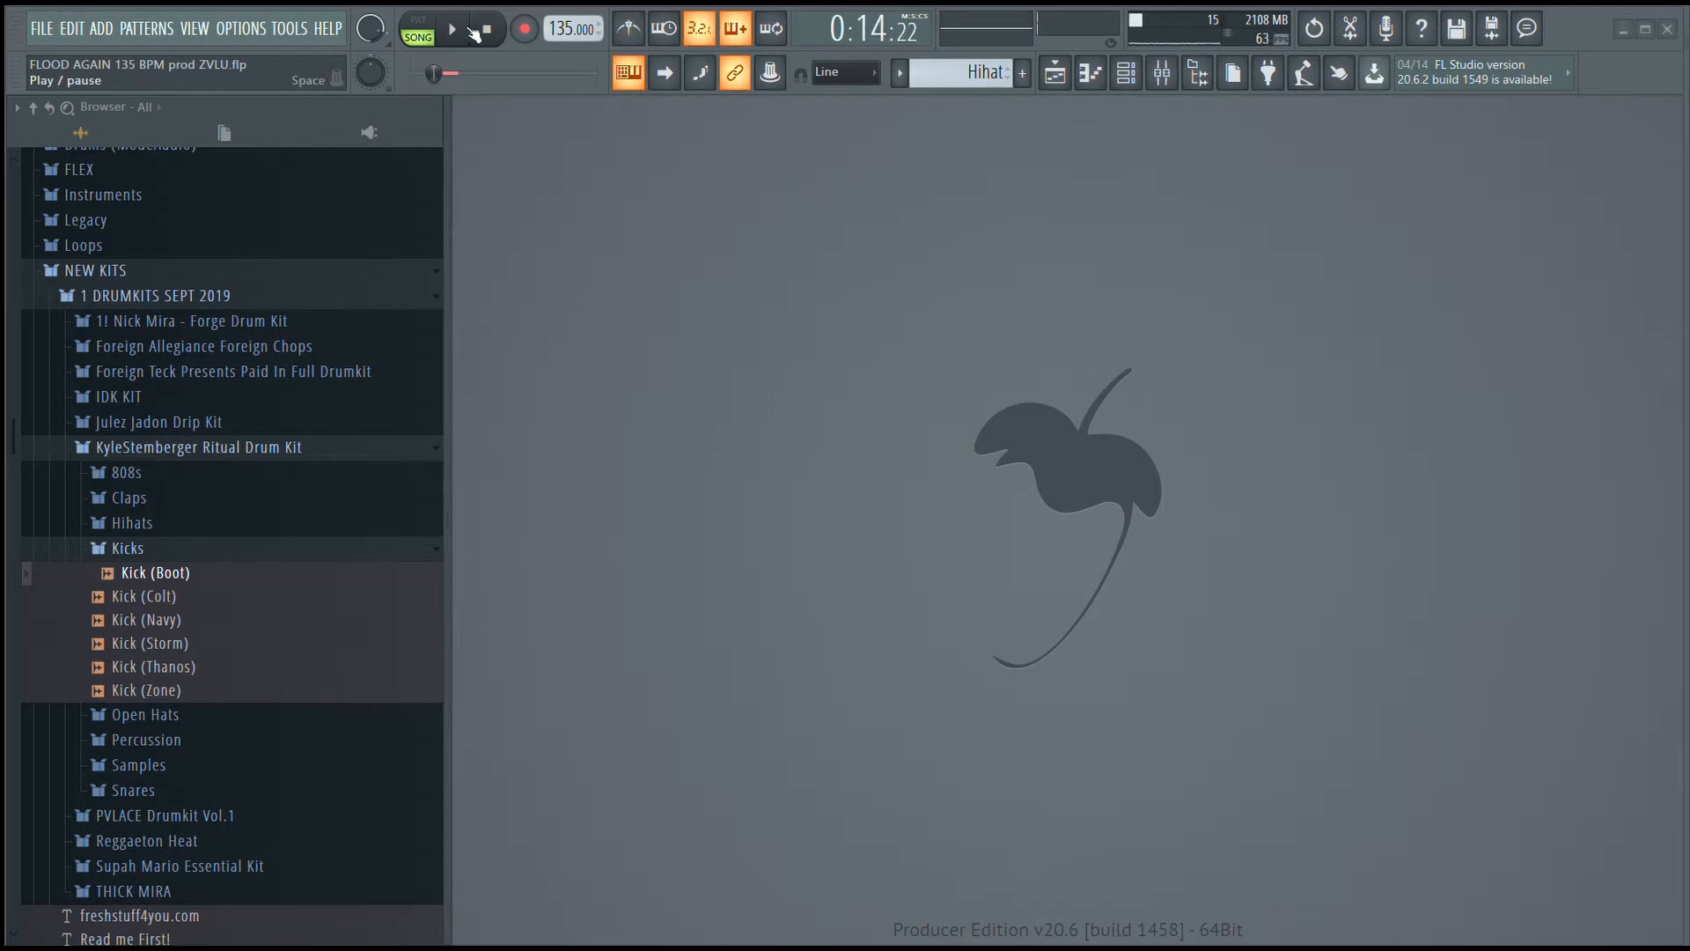
pyautogui.click(464, 31)
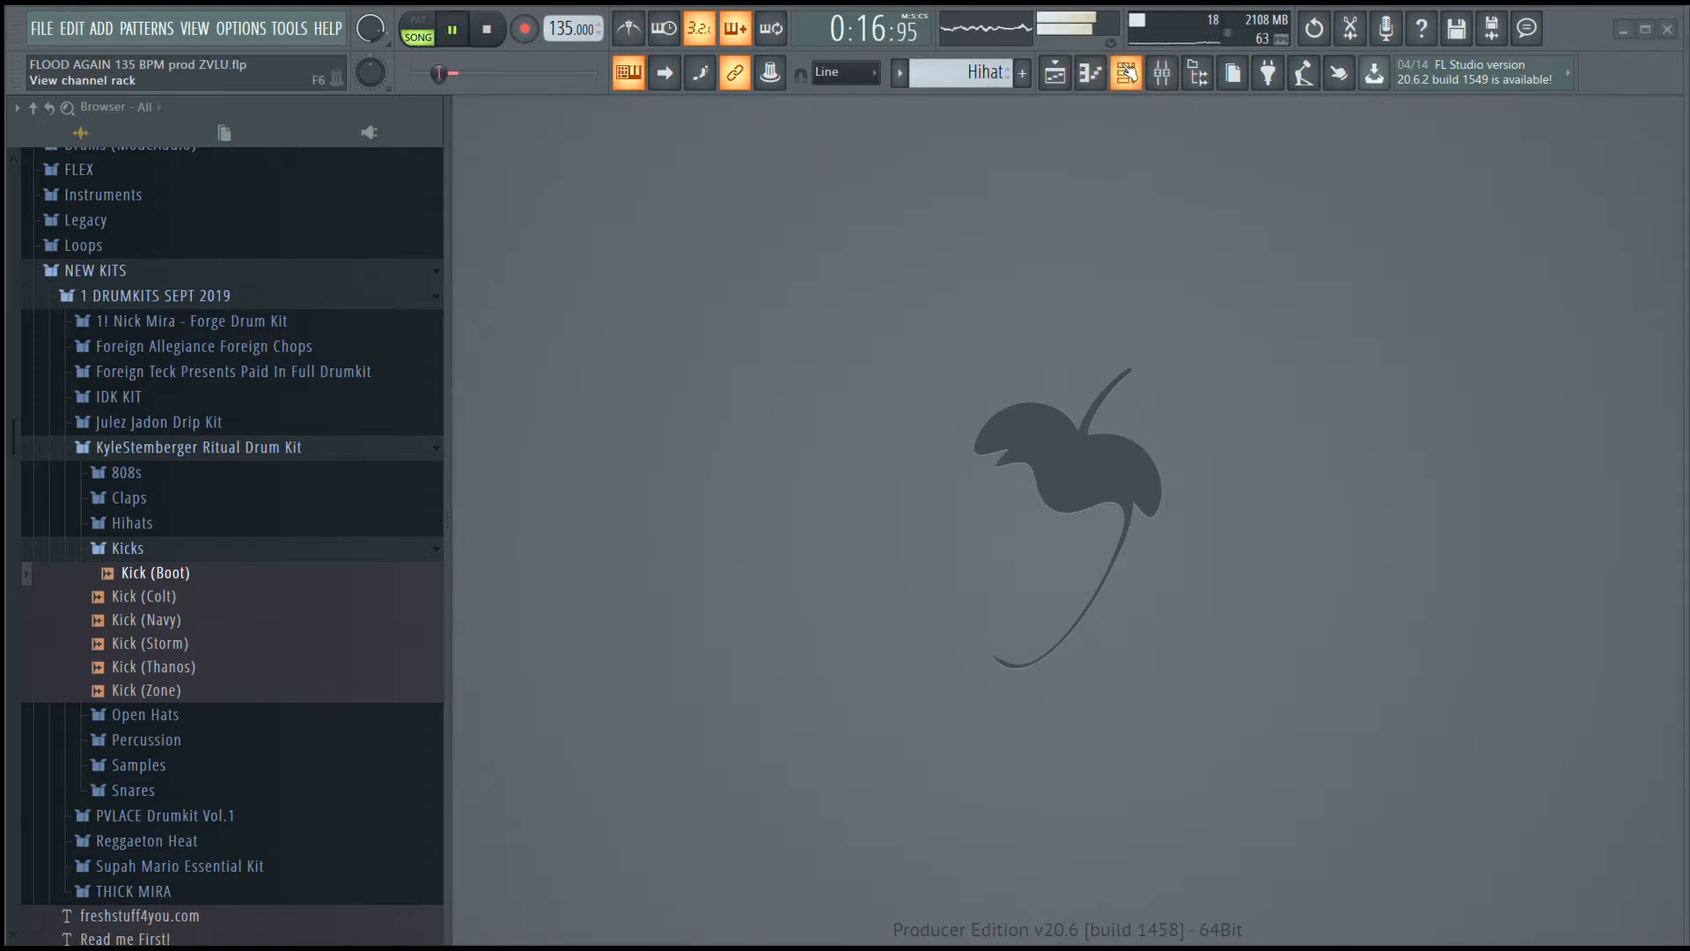
# Open the Hihat pattern in a maximized piano roll and stop playback.
pyautogui.press('F7')
pyautogui.press('F7')
pyautogui.press('F7')
pyautogui.press('F7')
pyautogui.press('F7')
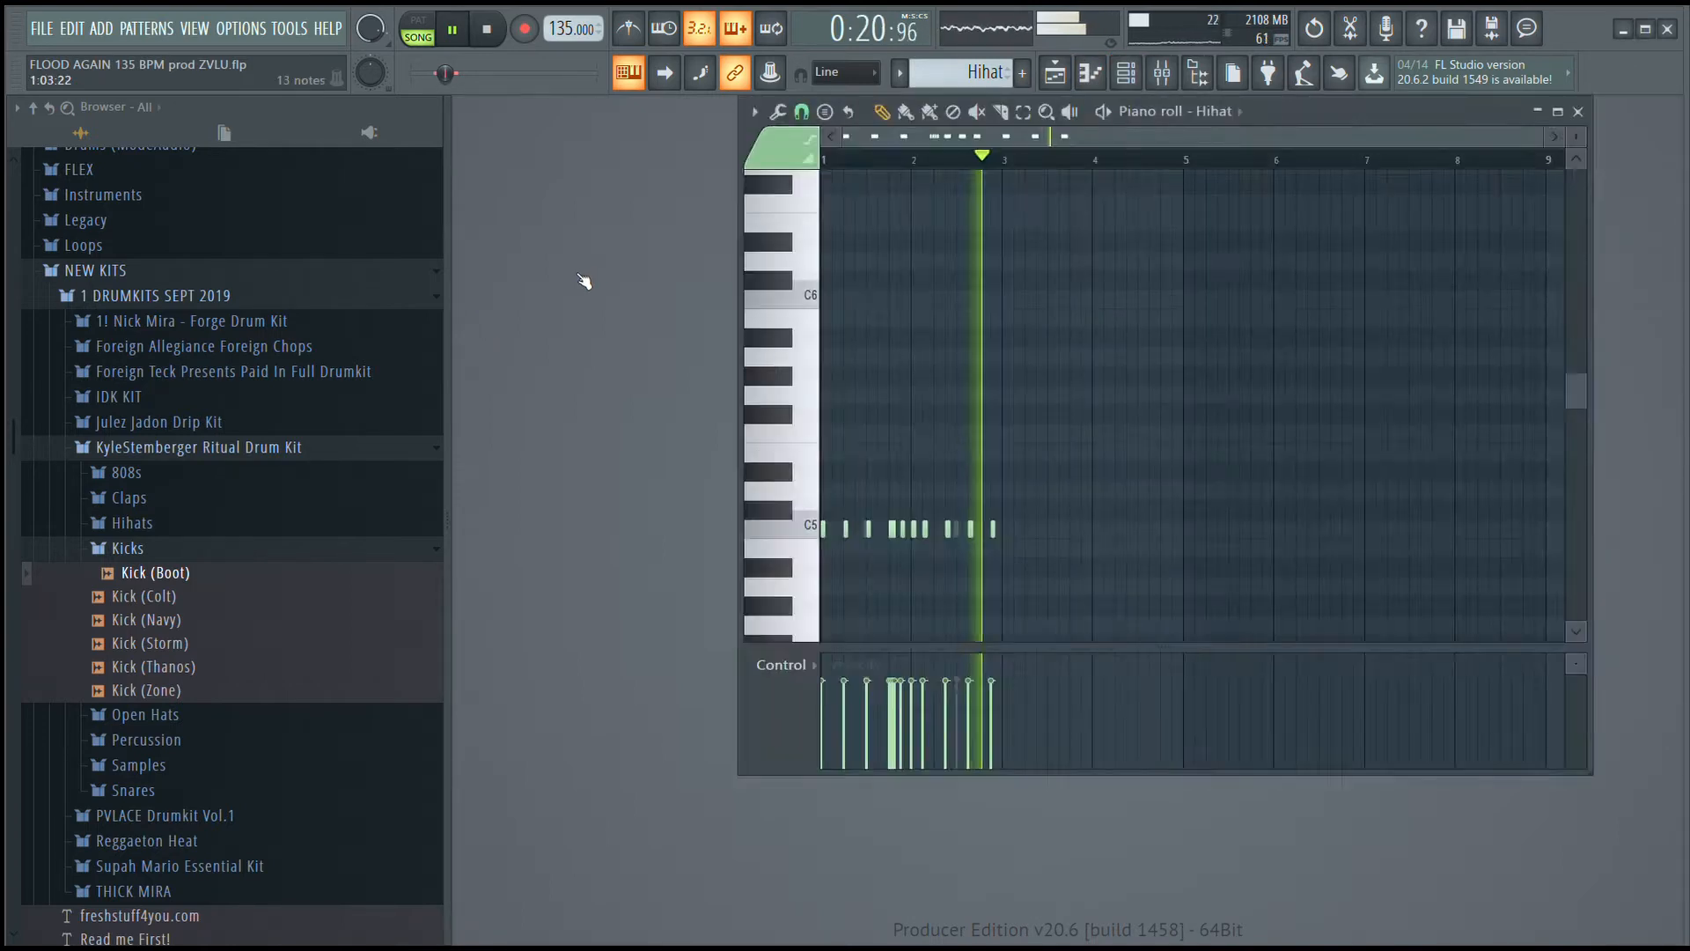
pyautogui.press('F7')
pyautogui.press('F7')
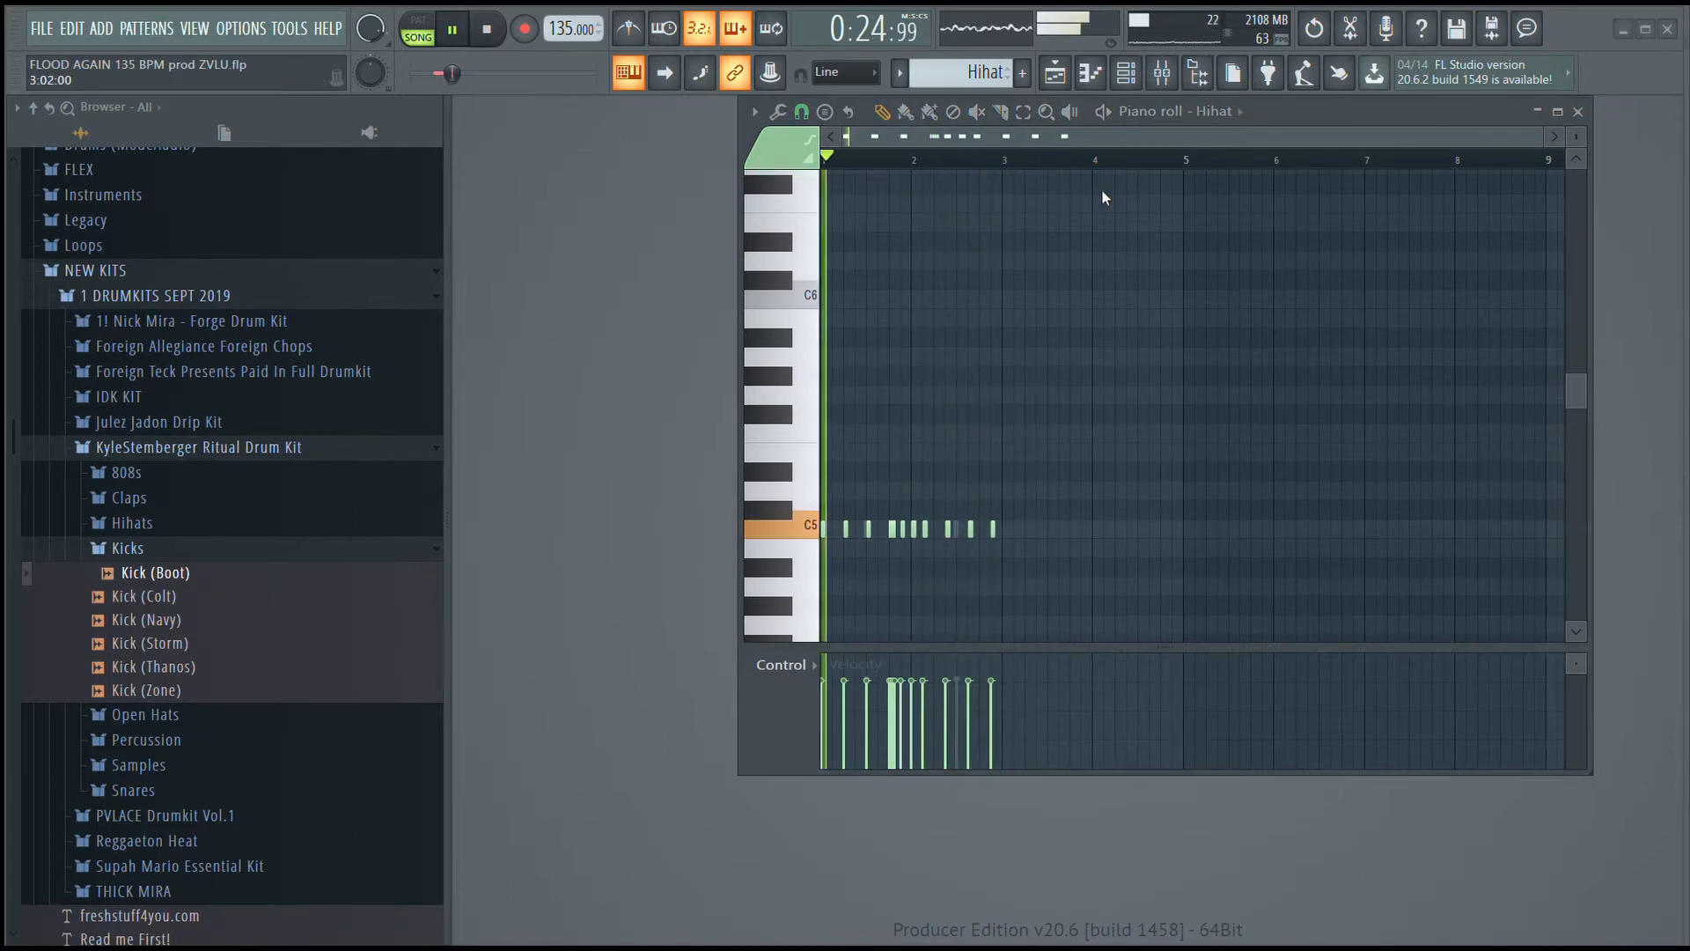
pyautogui.click(1557, 111)
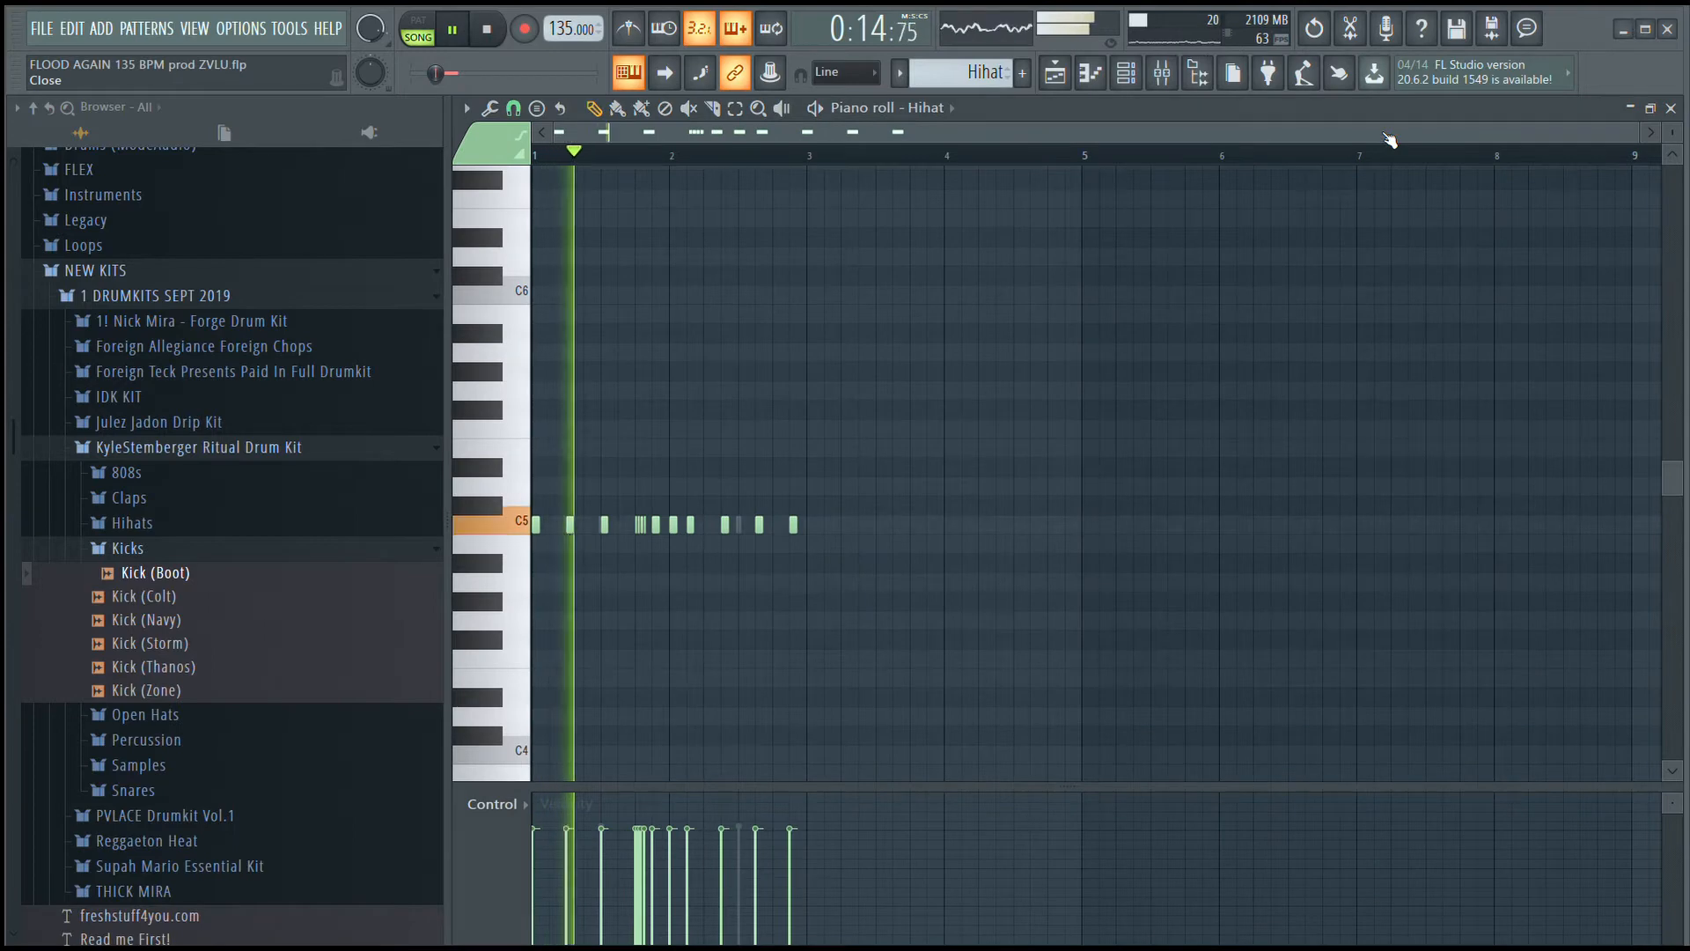
pyautogui.press('space')
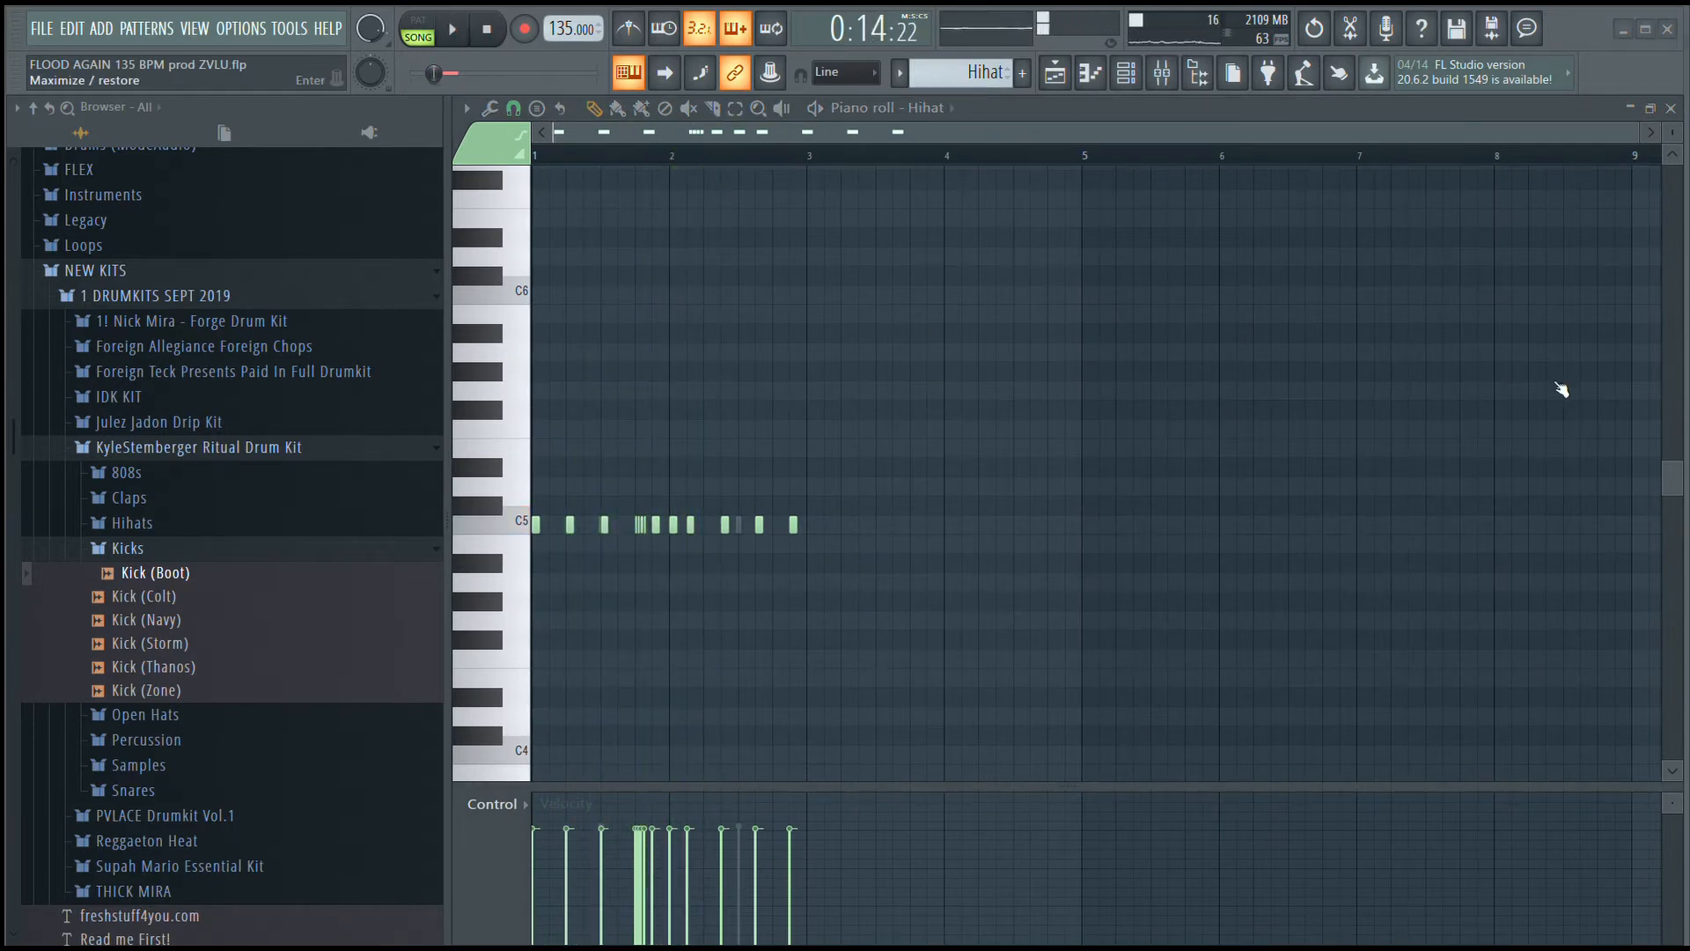
pyautogui.scroll(-5, 850, 472)
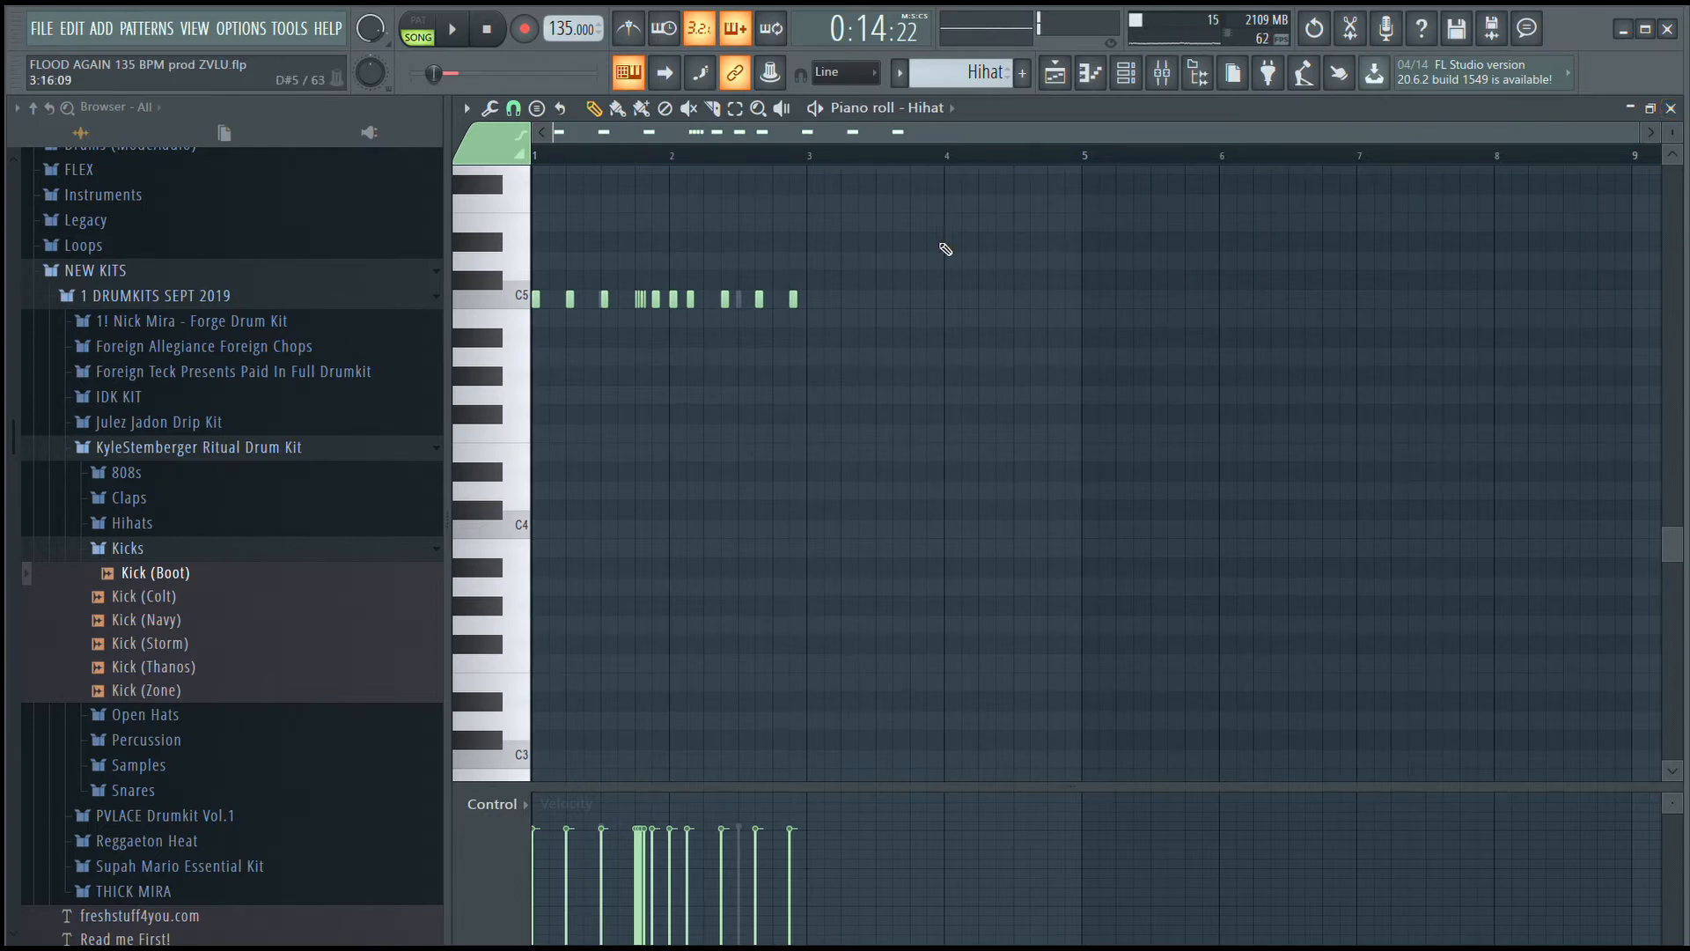
# Zoom the piano roll in on the Hihat notes in the first bars and play the song to hear the pattern.
pyautogui.moveTo(1643, 133); pyautogui.dragTo(1134, 123)
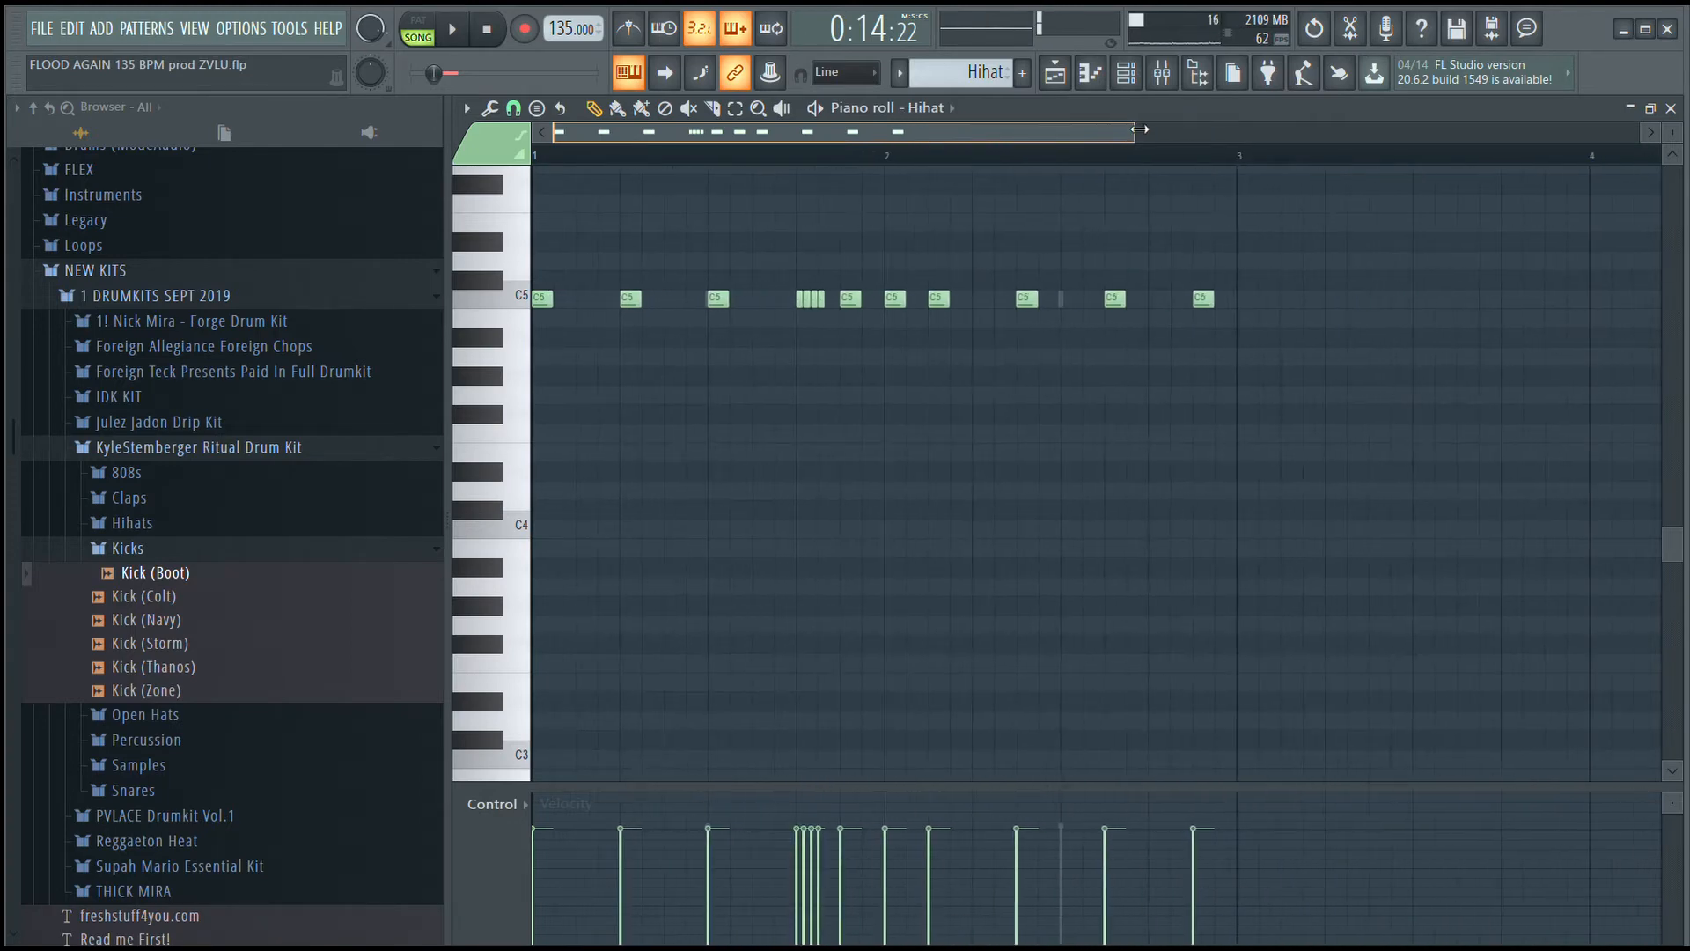
pyautogui.click(458, 30)
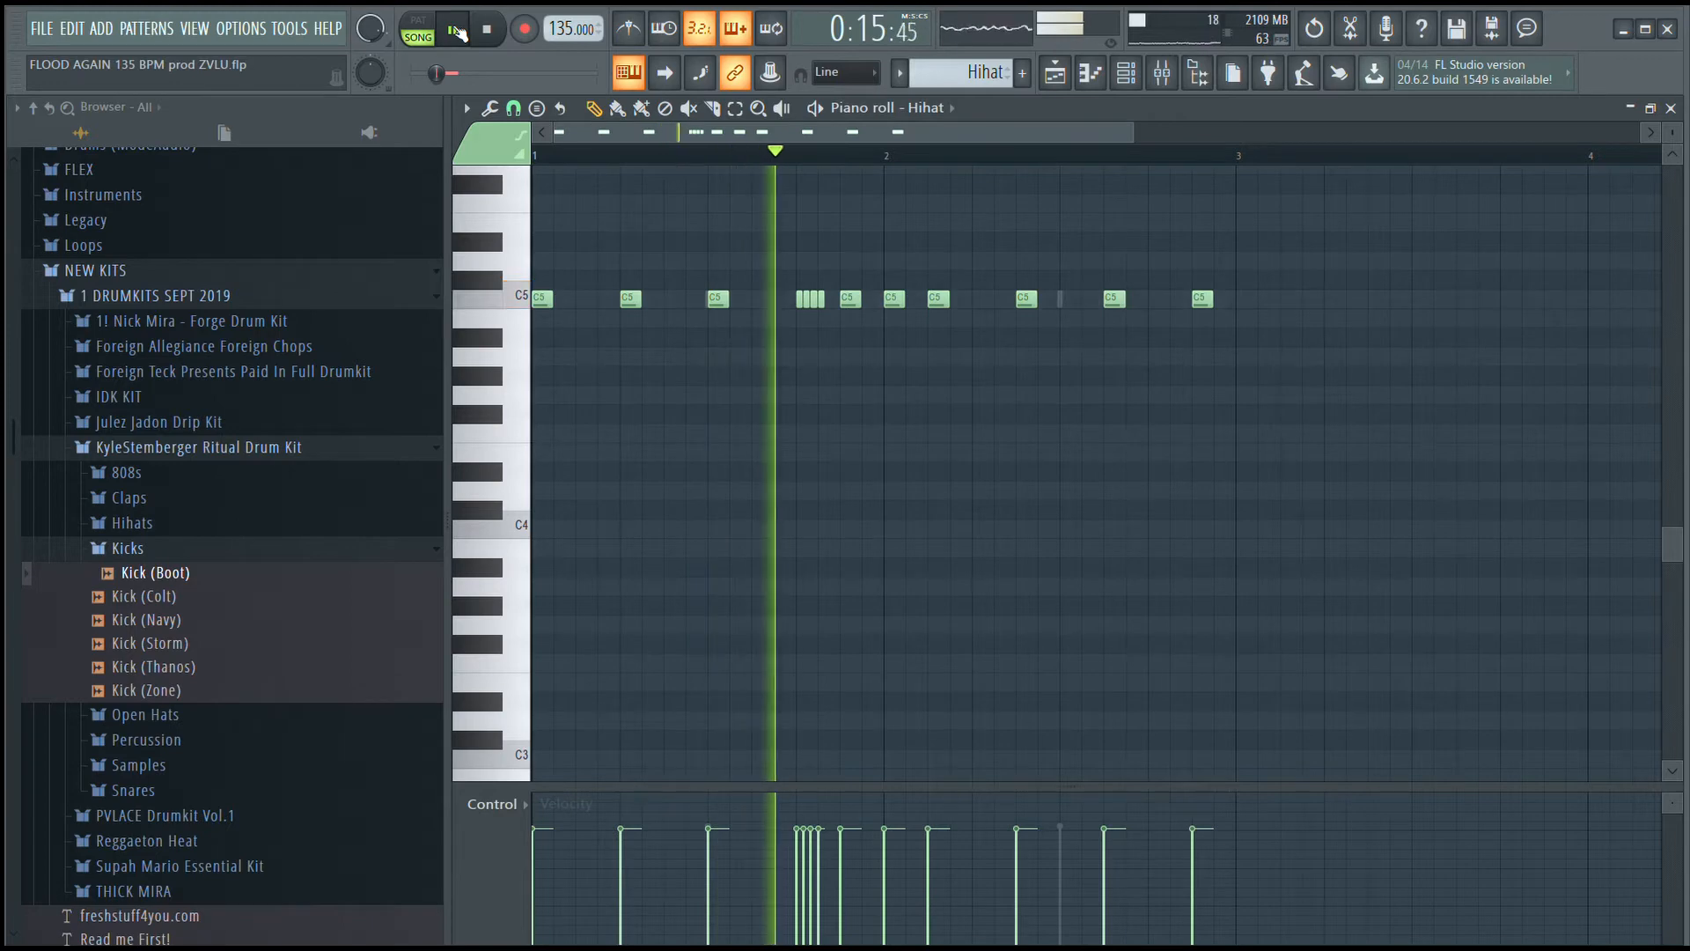
pyautogui.click(458, 31)
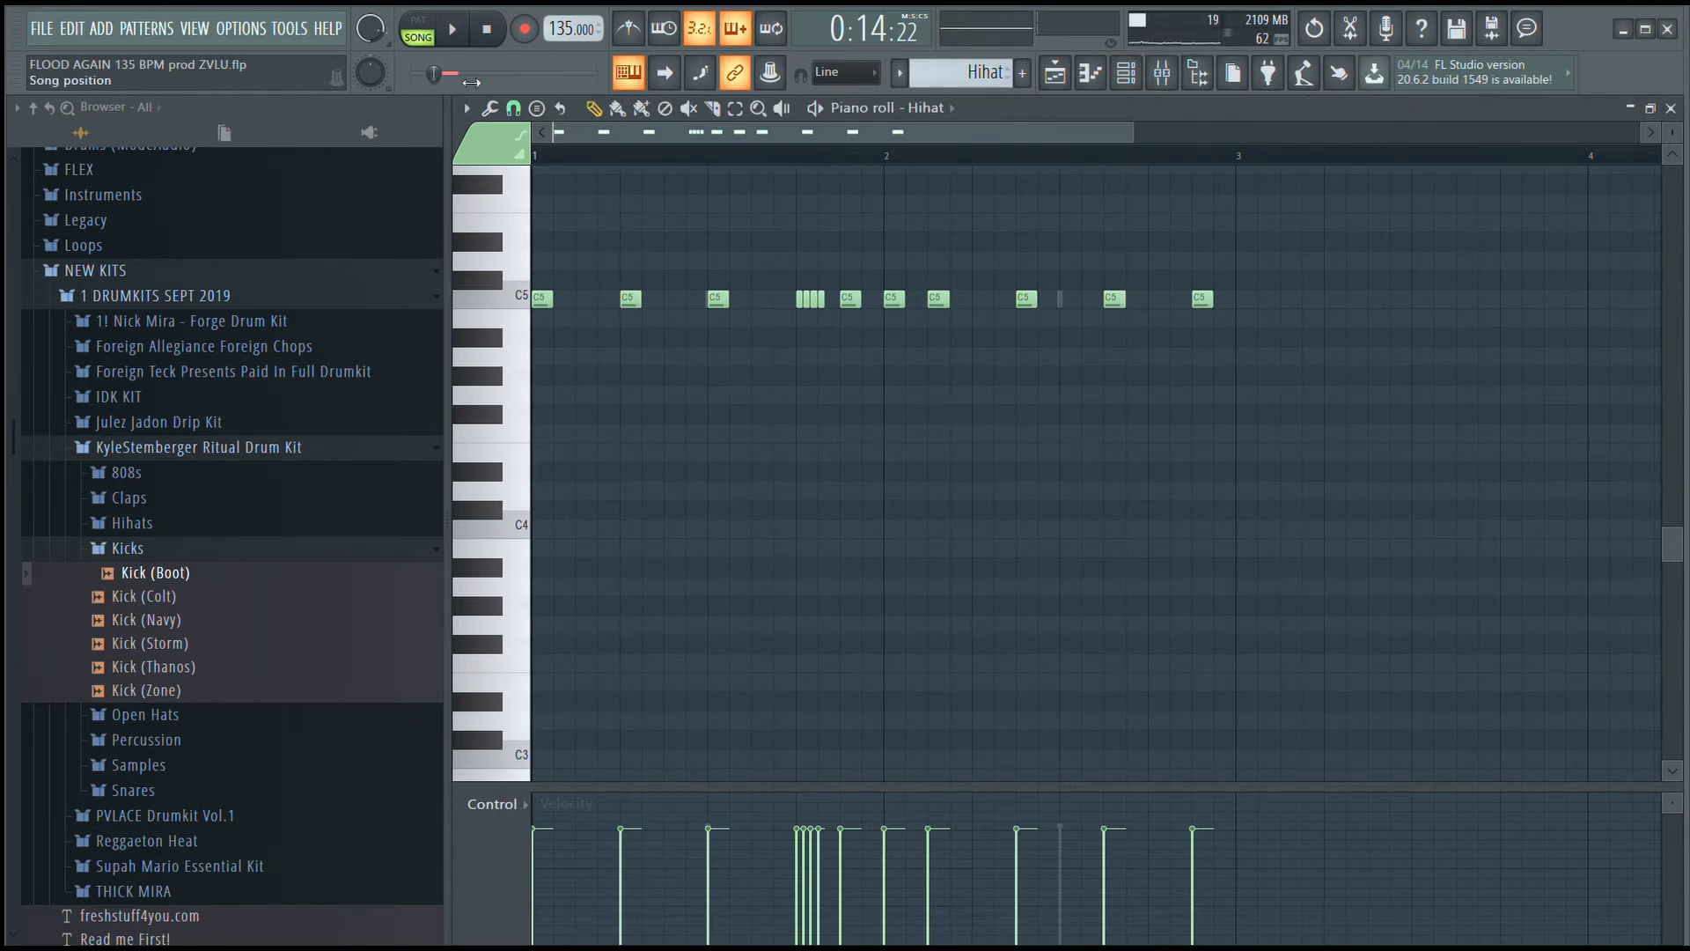
pyautogui.click(453, 42)
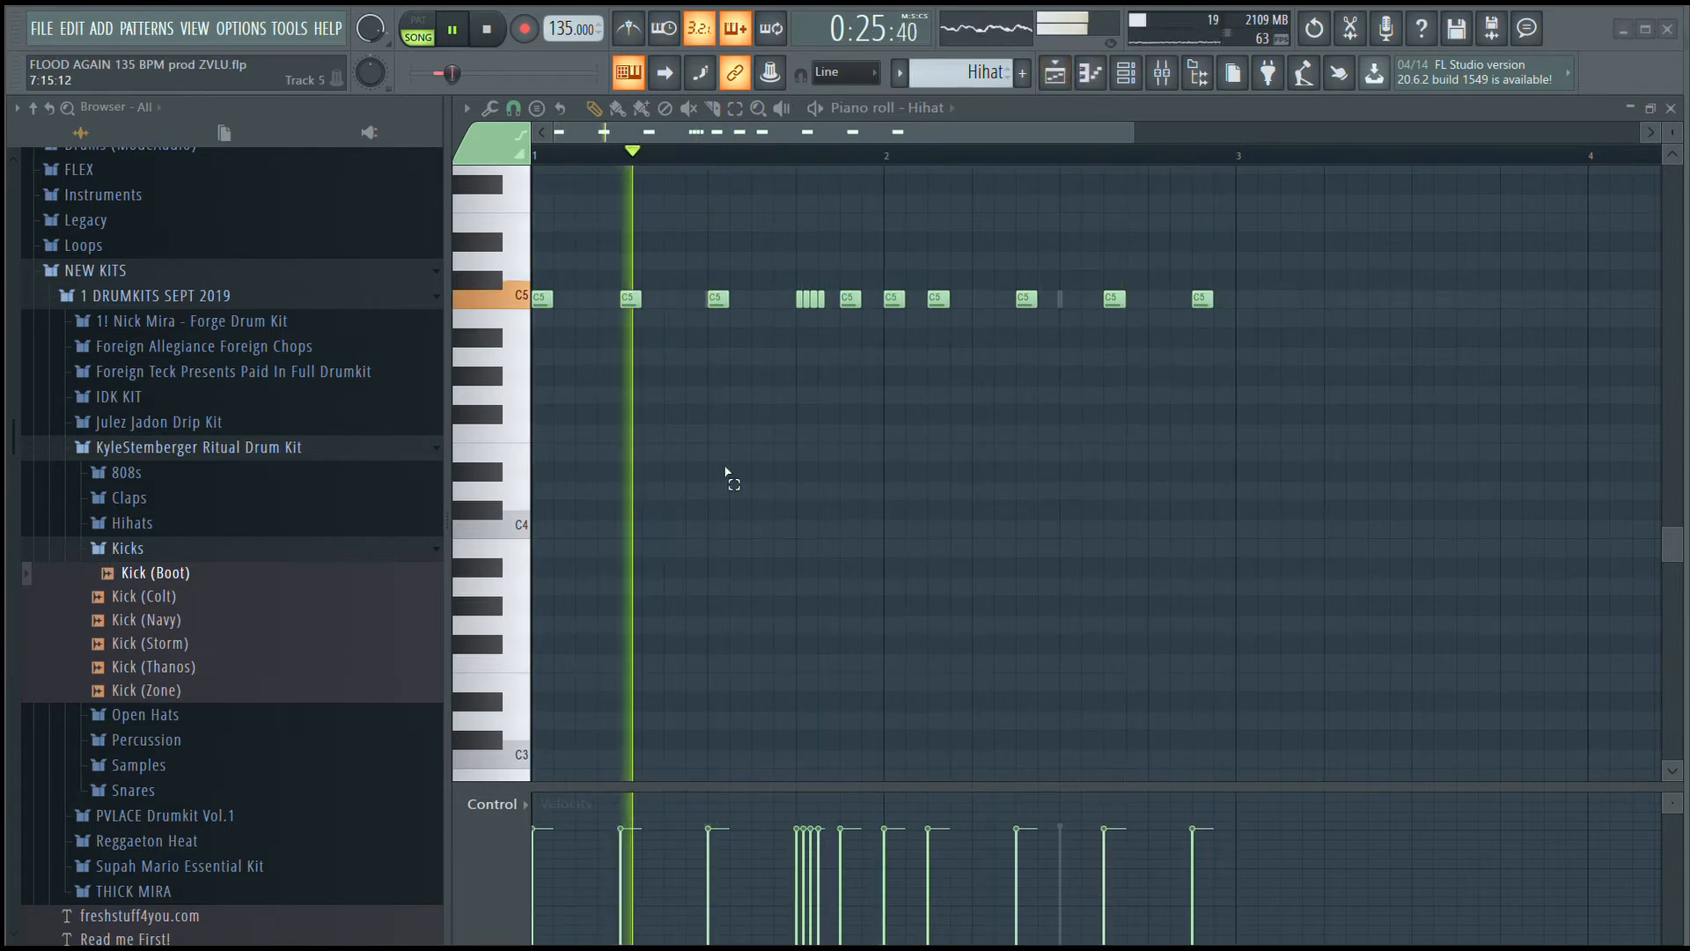
pyautogui.press('space')
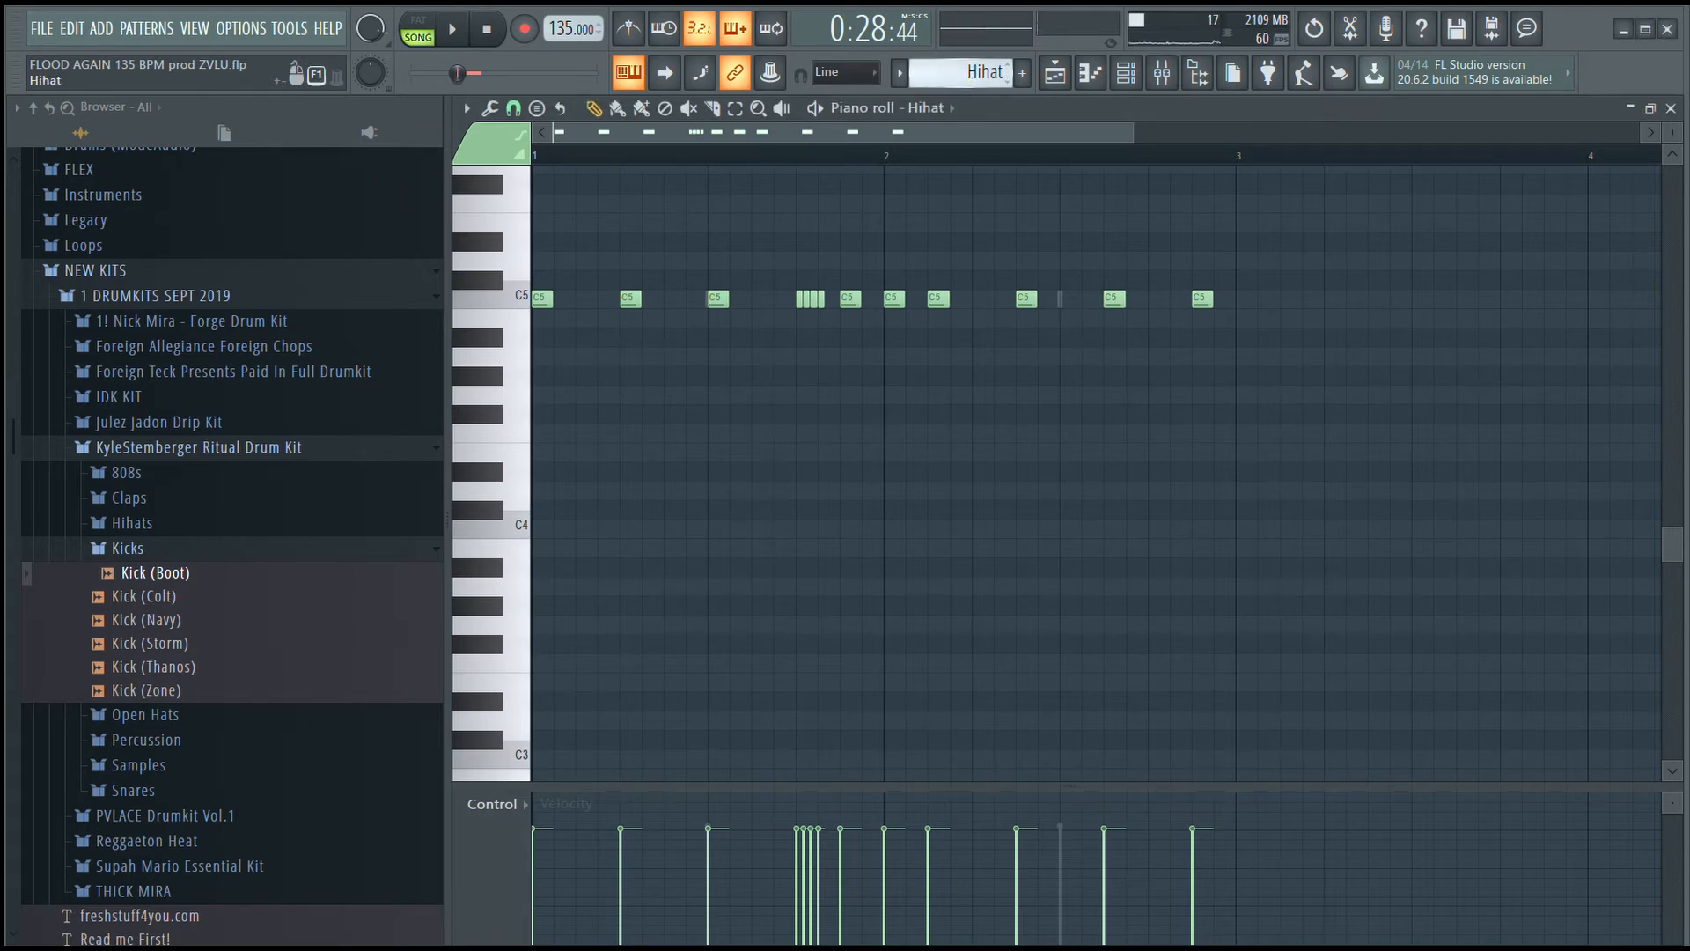
# Switch to the Kick pattern and try four extra kick steps early in the first bar.
pyautogui.press('KP_Add')
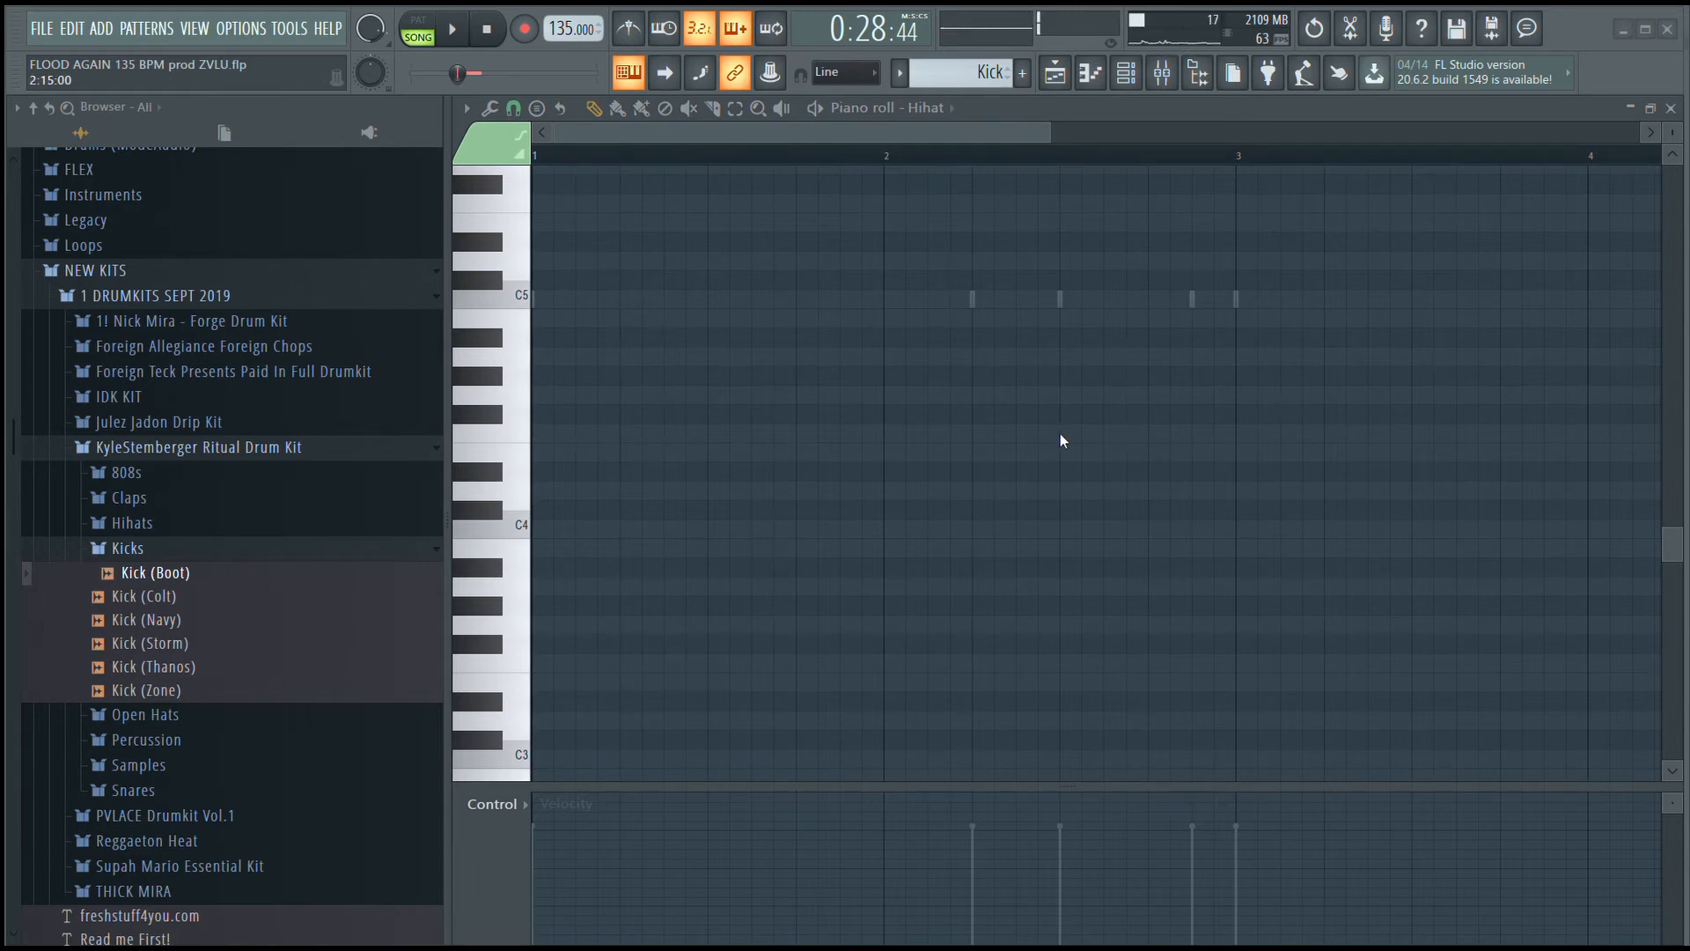
pyautogui.click(588, 409)
pyautogui.click(638, 409)
pyautogui.click(646, 410)
pyautogui.click(626, 409)
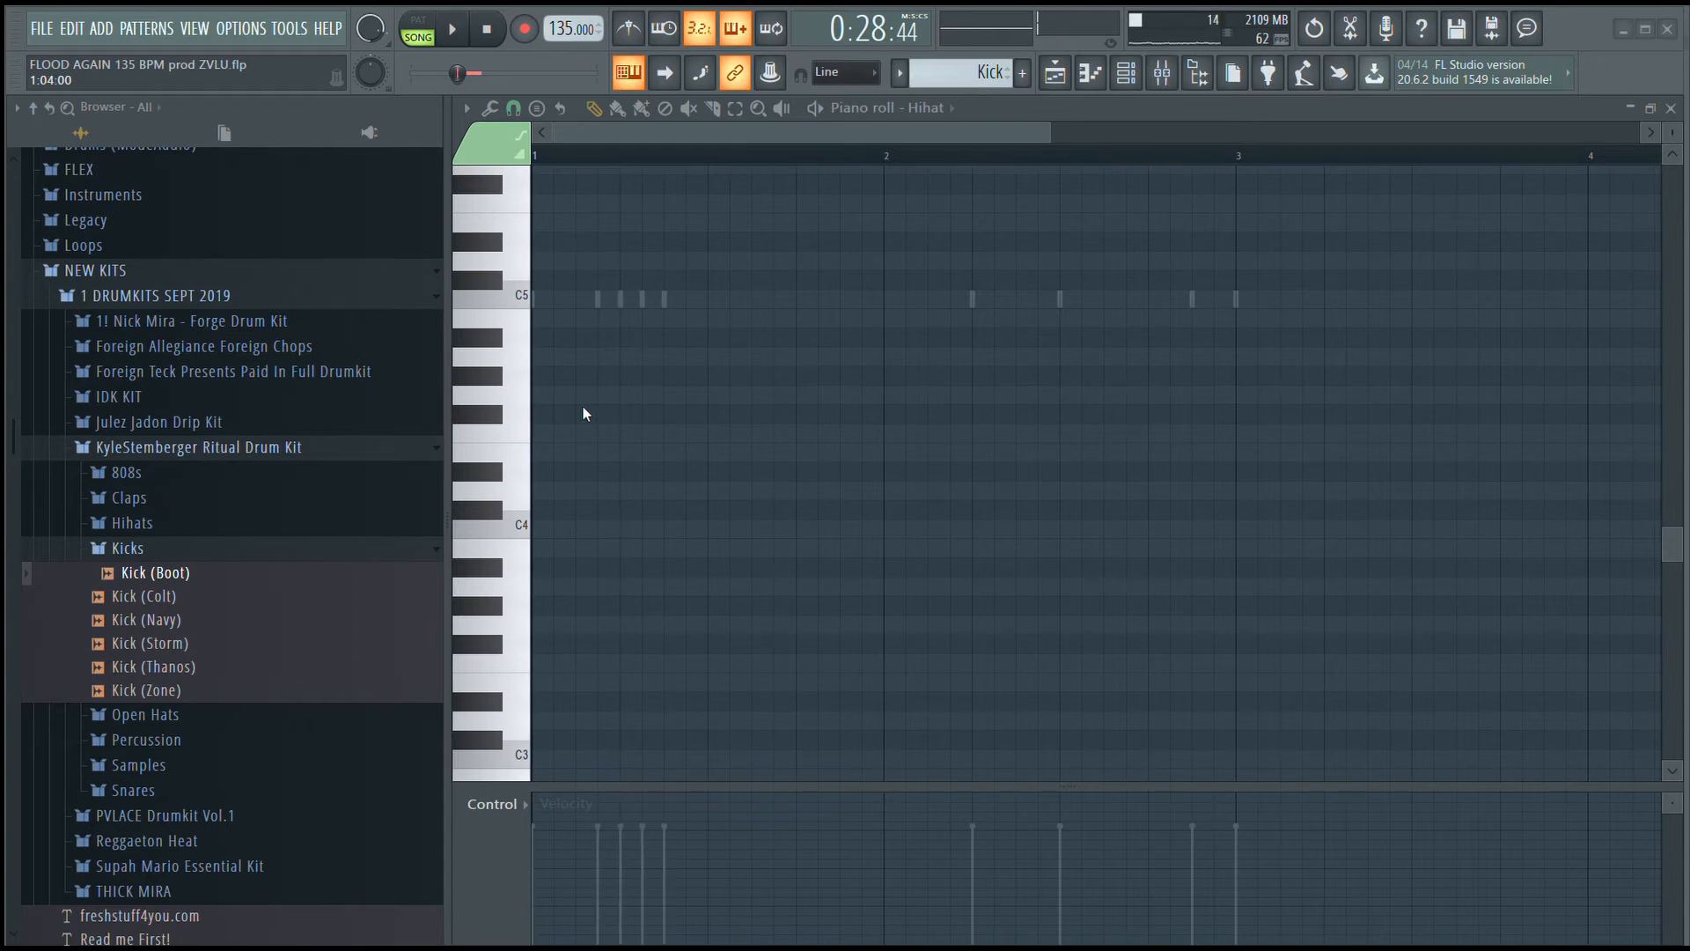
# Remove the four extra kick steps from the first bar.
pyautogui.rightClick(583, 405)
pyautogui.rightClick(600, 405)
pyautogui.rightClick(612, 407)
pyautogui.rightClick(632, 411)
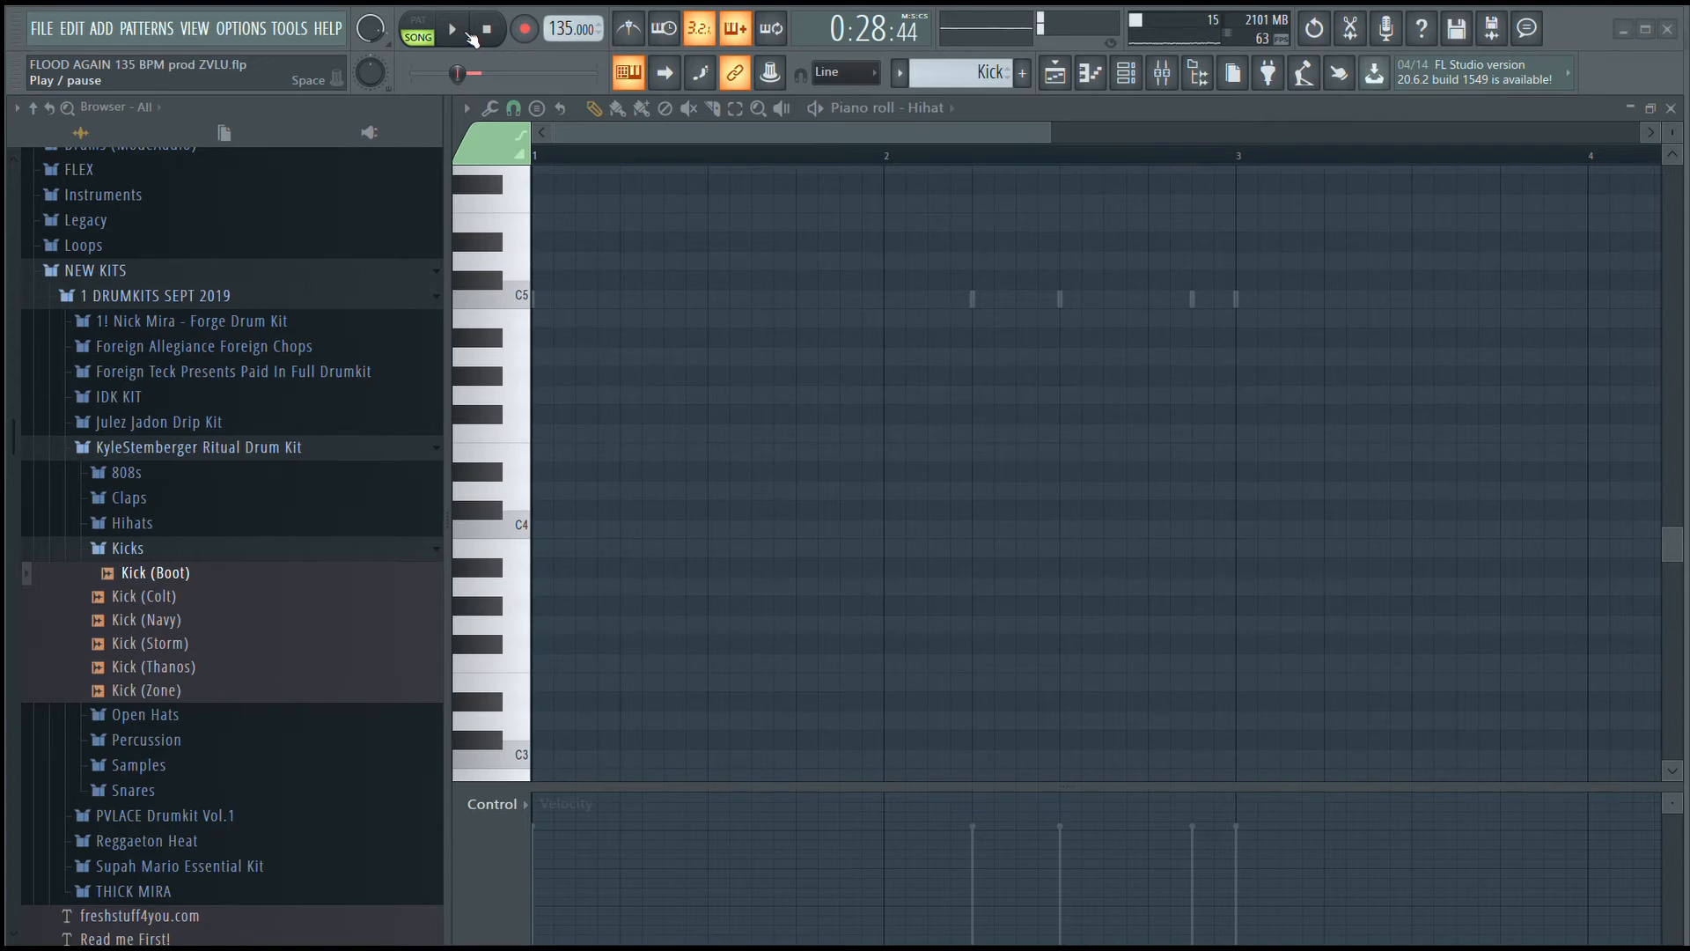
# Play the song from 0:28:44 to hear the Kick pattern and stop playback.
pyautogui.click(469, 33)
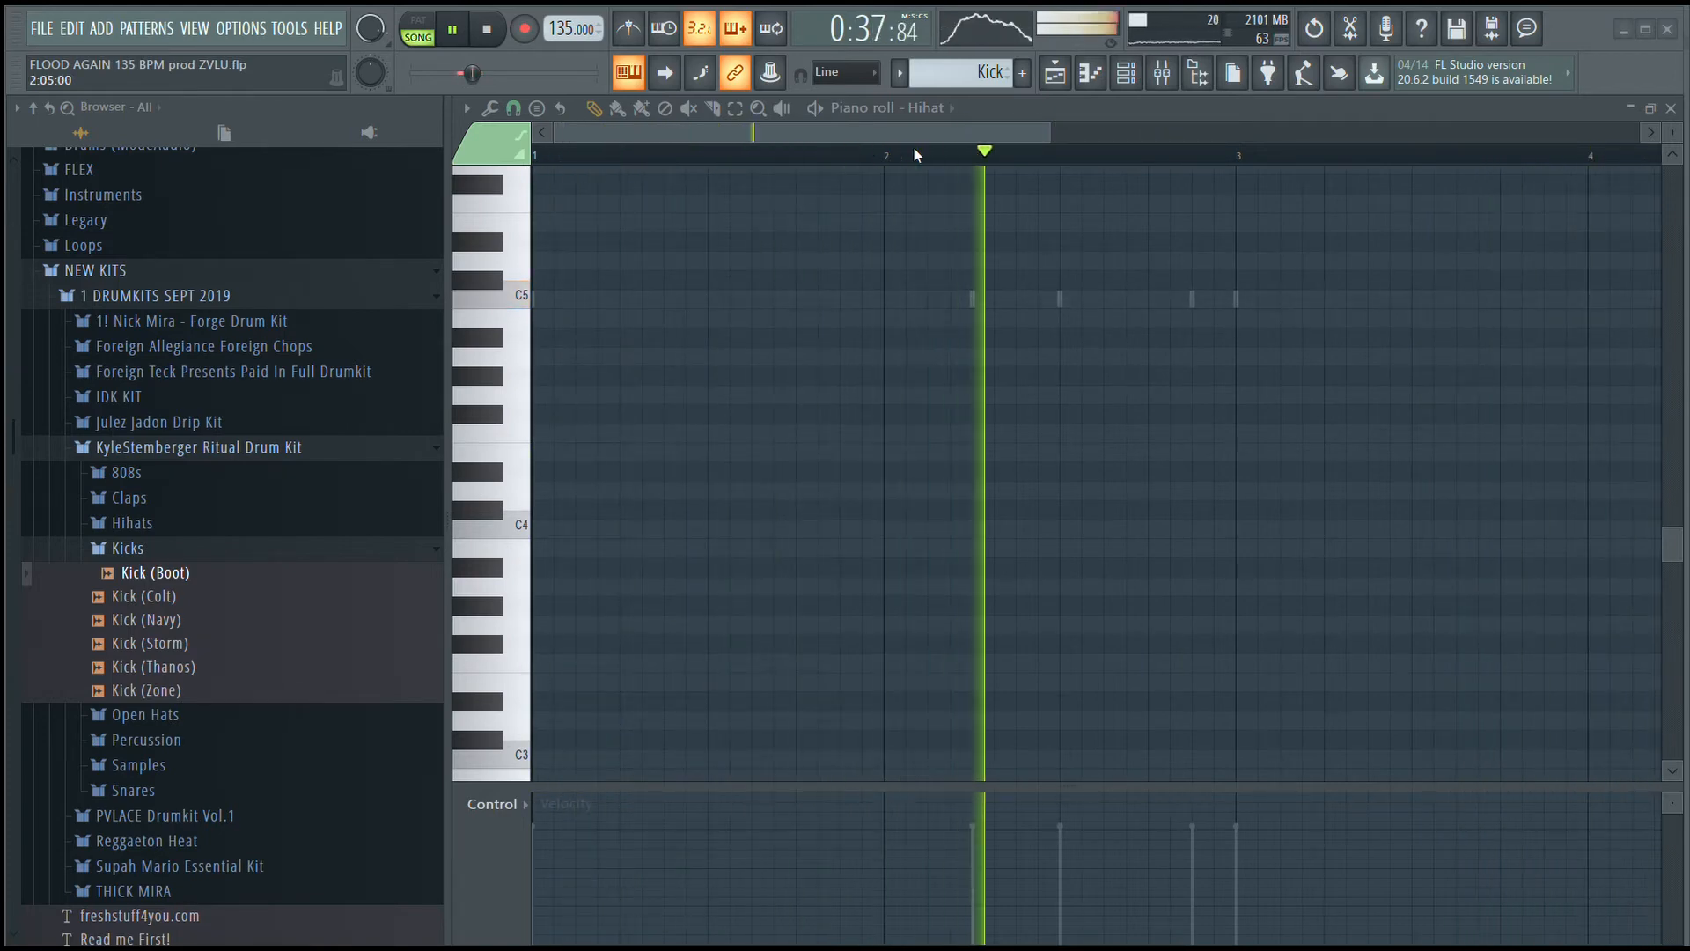
pyautogui.press('space')
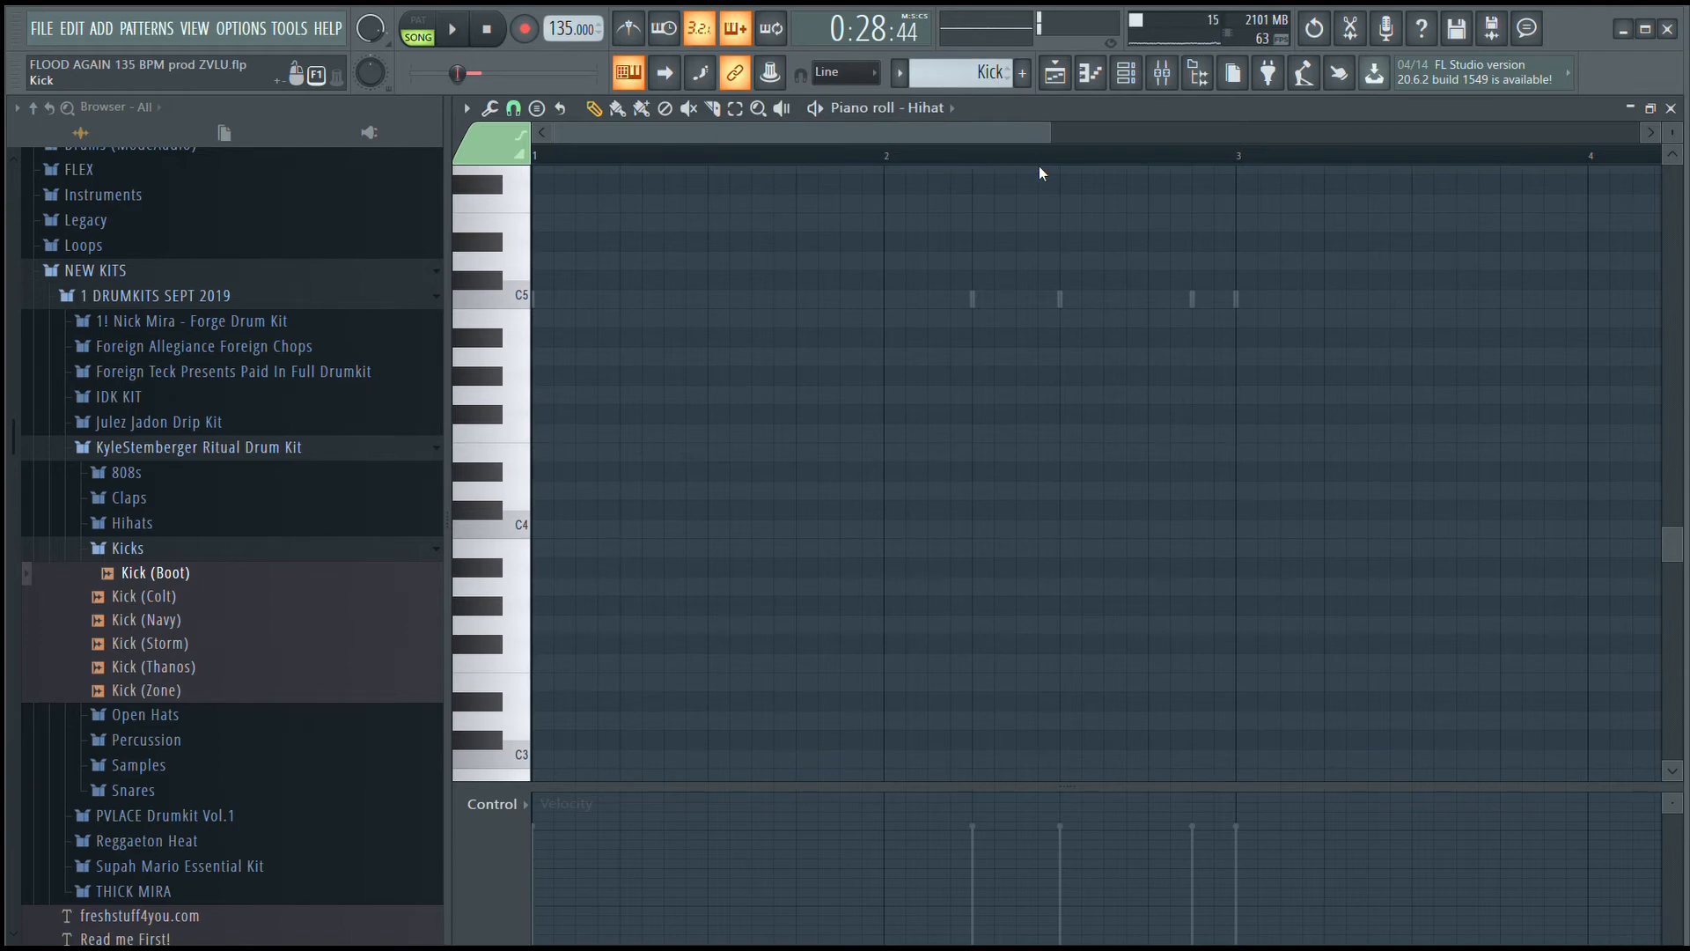
# Switch to the 808 pattern and show its full length of notes in the piano roll.
pyautogui.click(1080, 163)
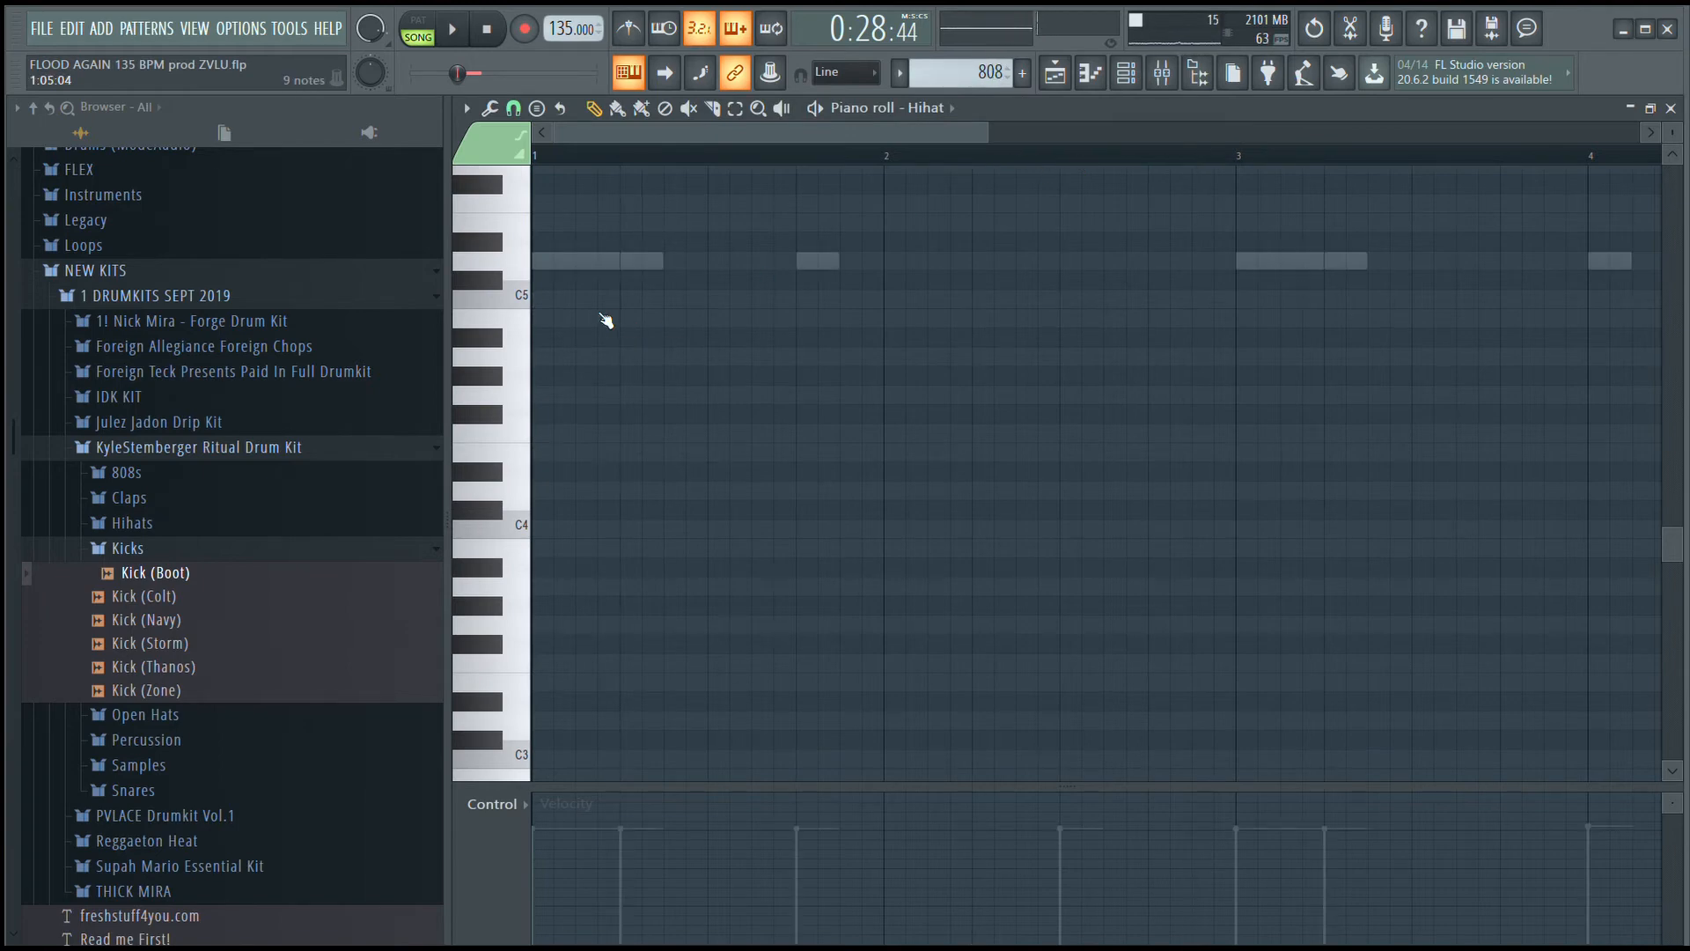
pyautogui.click(601, 315)
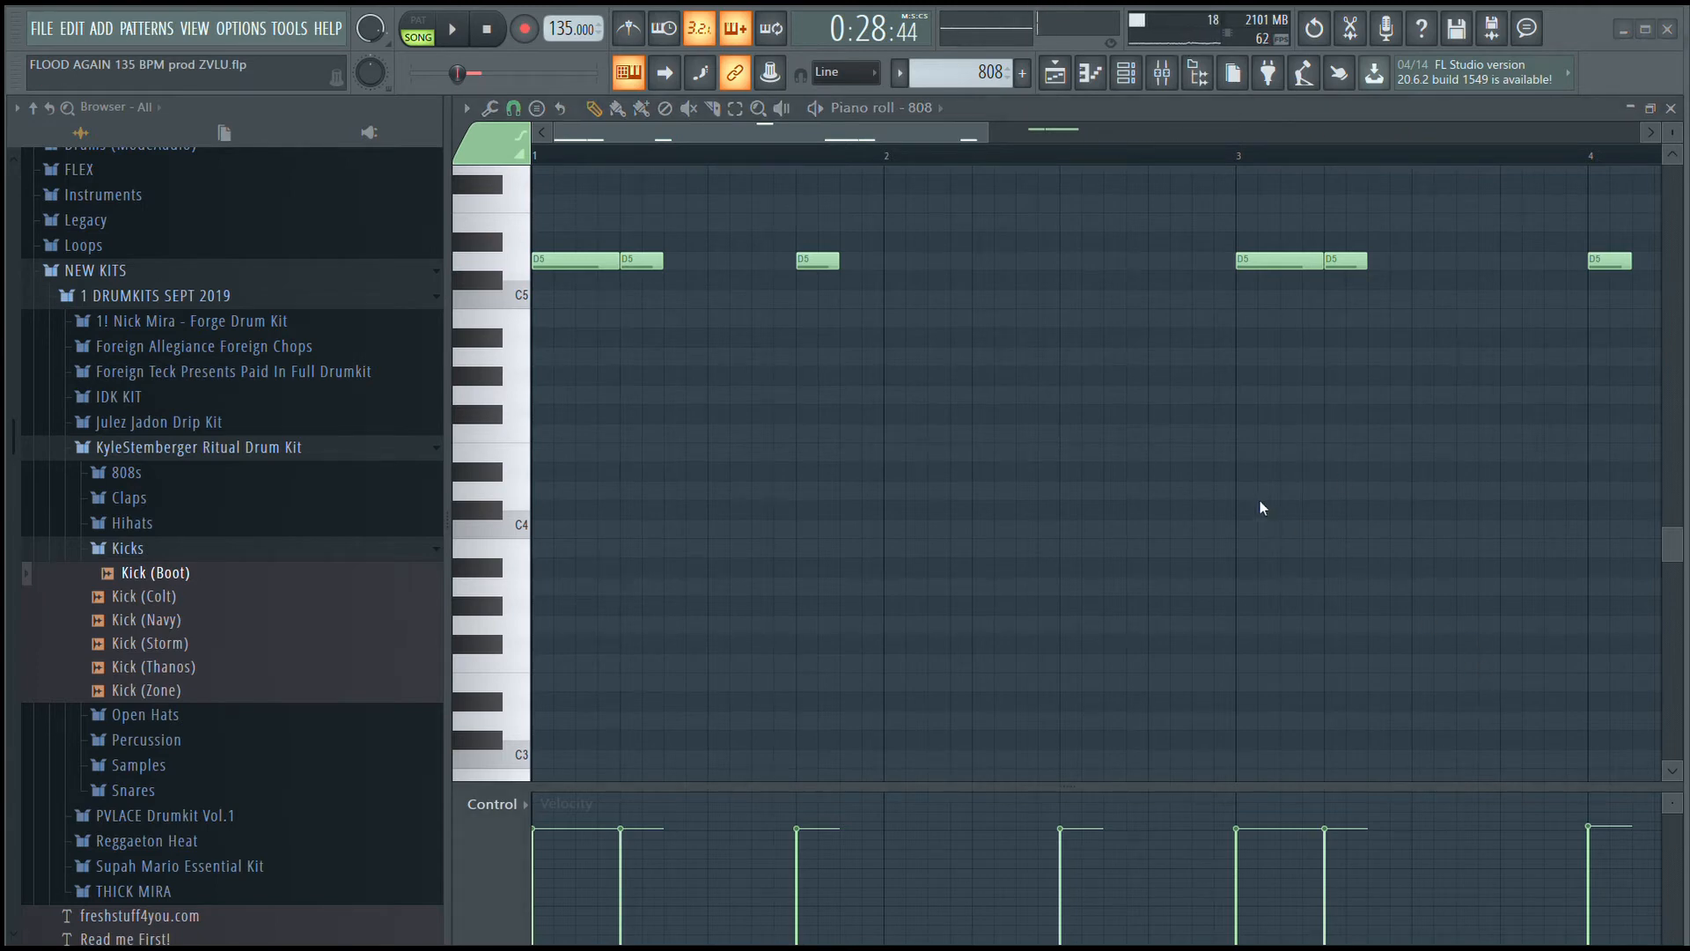
pyautogui.moveTo(990, 134); pyautogui.dragTo(1391, 155)
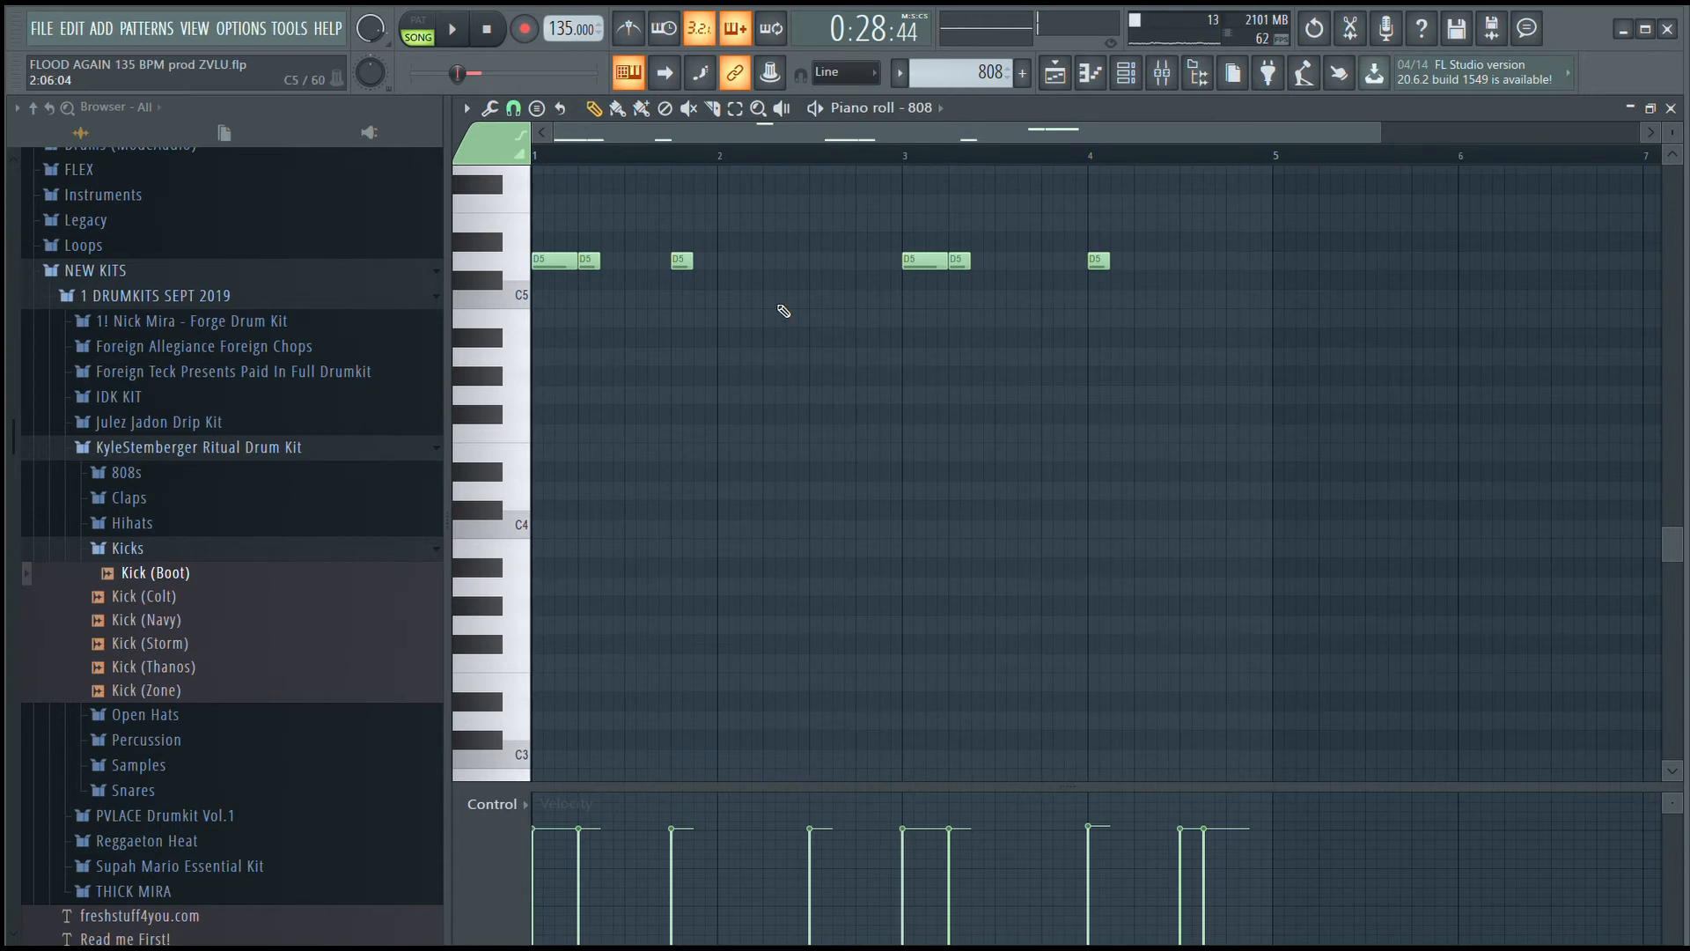
# Bring the highest 808 notes into view and preview pitches between B5 and D5 on the piano keys.
pyautogui.scroll(4, 784, 311)
pyautogui.scroll(-2, 785, 309)
pyautogui.click(526, 196)
pyautogui.click(528, 214)
pyautogui.click(529, 244)
pyautogui.click(527, 321)
pyautogui.click(524, 382)
# Try a long run of consecutive C5 steps in the 808 pattern and clear them all again.
pyautogui.moveTo(696, 735)
pyautogui.mouseDown()
pyautogui.moveTo(828, 741)
pyautogui.moveTo(1171, 707)
pyautogui.moveTo(1524, 720)
pyautogui.mouseUp()
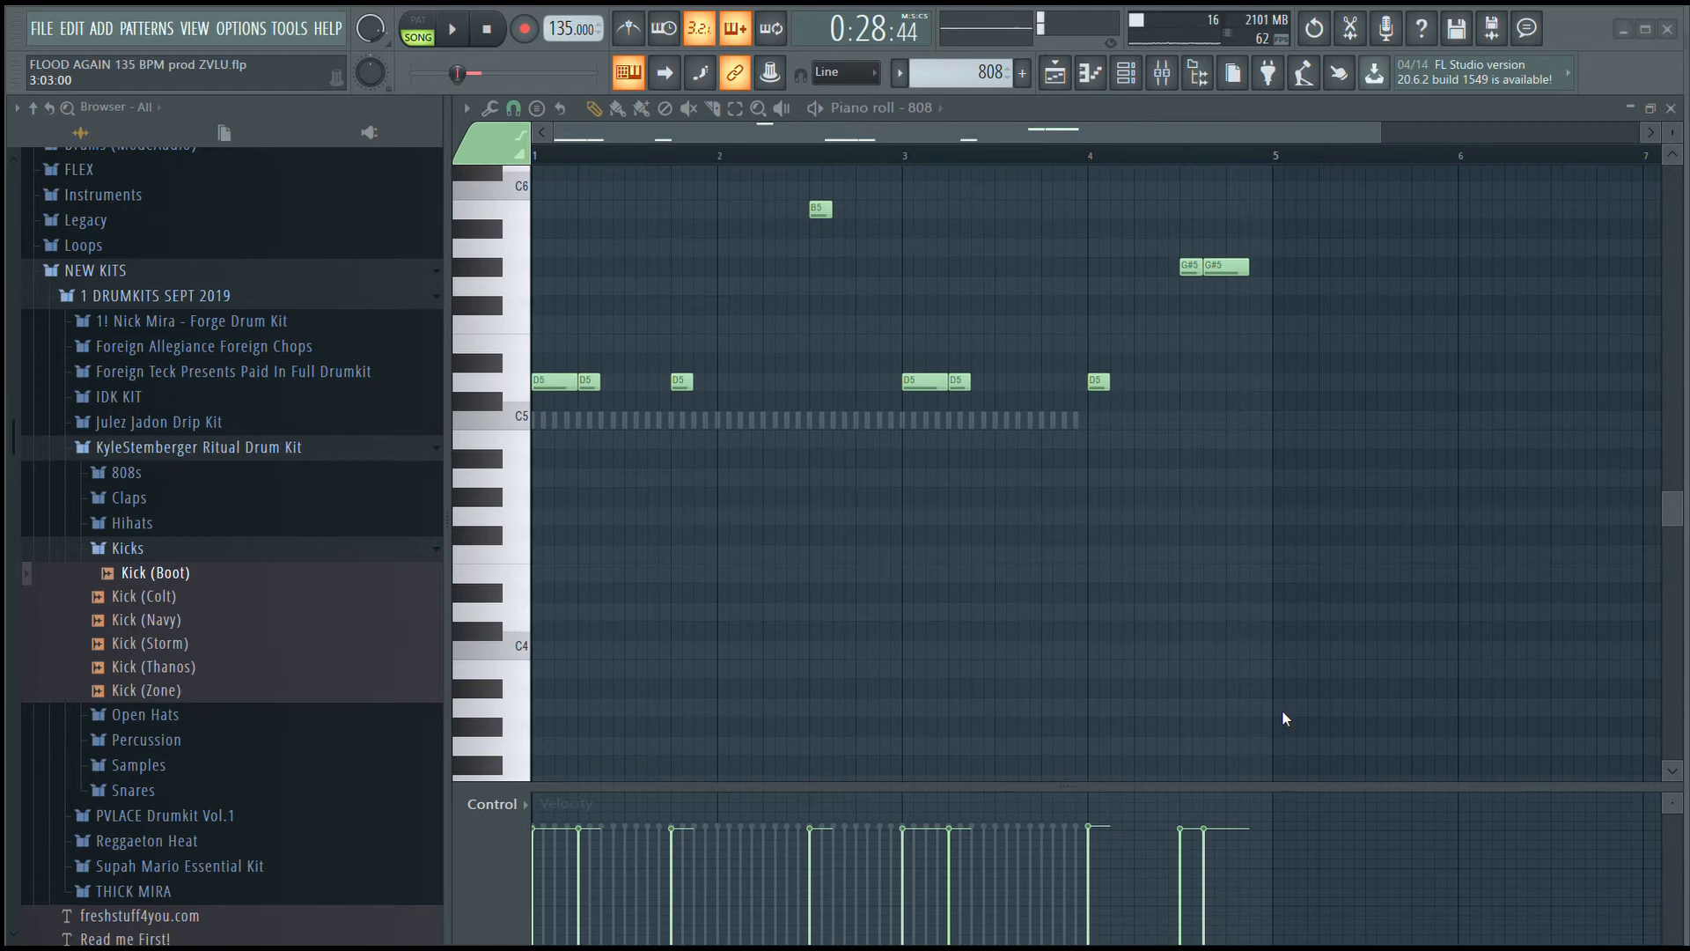
pyautogui.moveTo(1136, 727); pyautogui.dragTo(1525, 738)
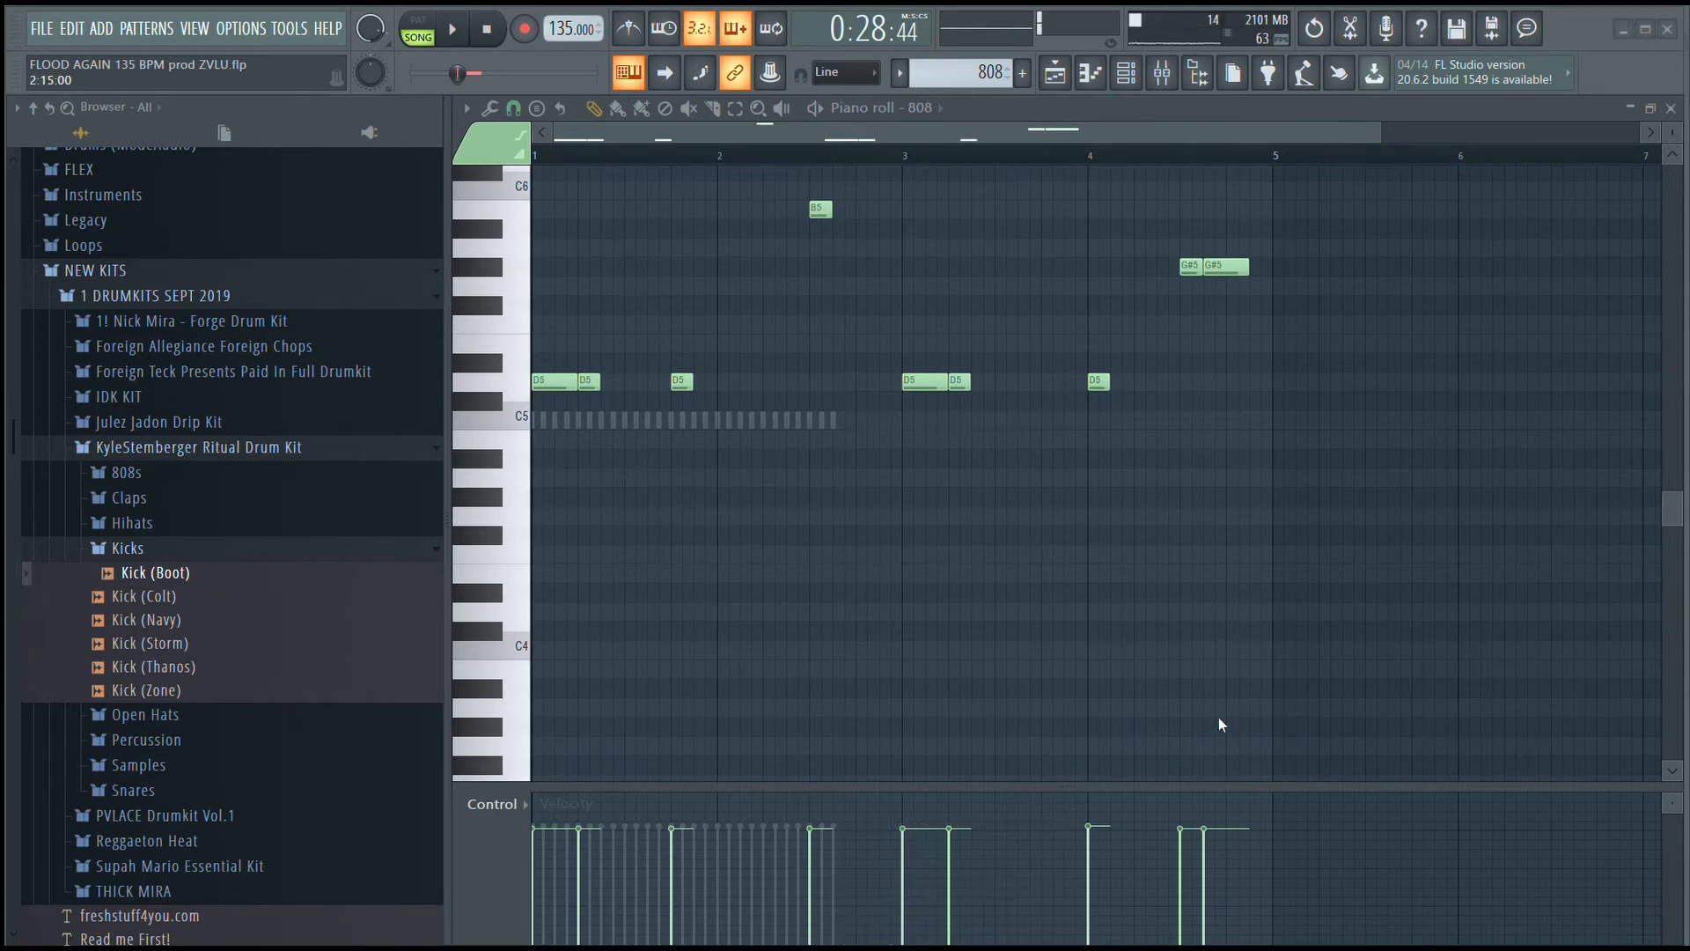
pyautogui.rightClick(1143, 715)
pyautogui.rightClick(1138, 716)
pyautogui.moveTo(1121, 736); pyautogui.dragTo(699, 738)
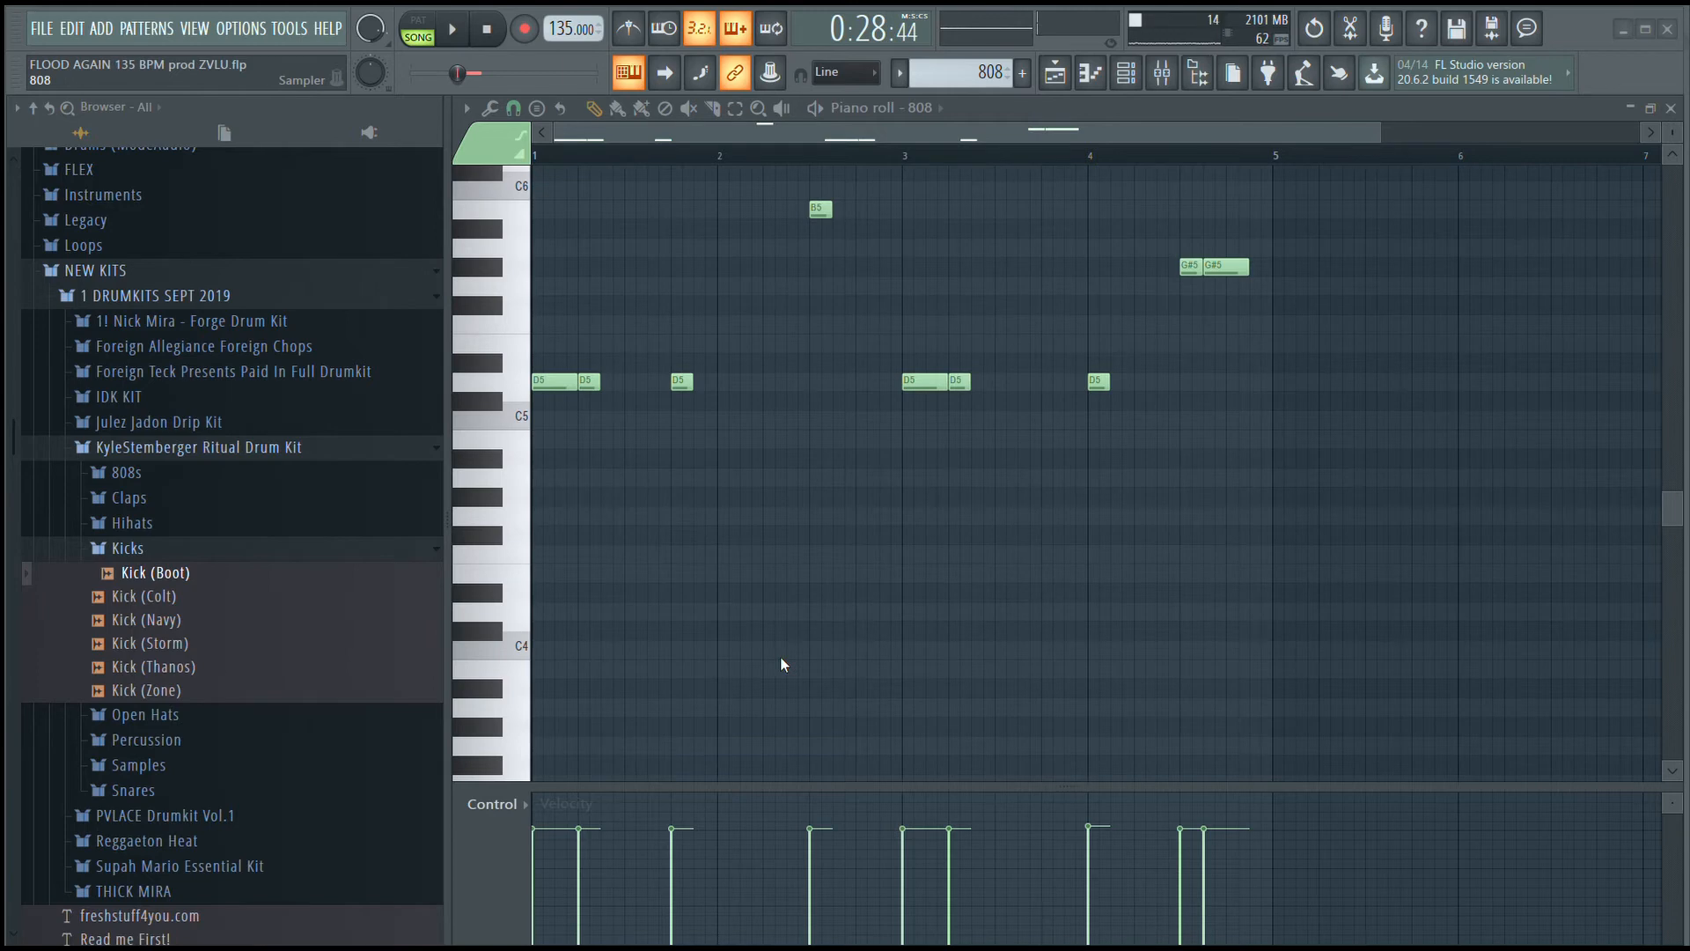
pyautogui.doubleClick(1127, 111)
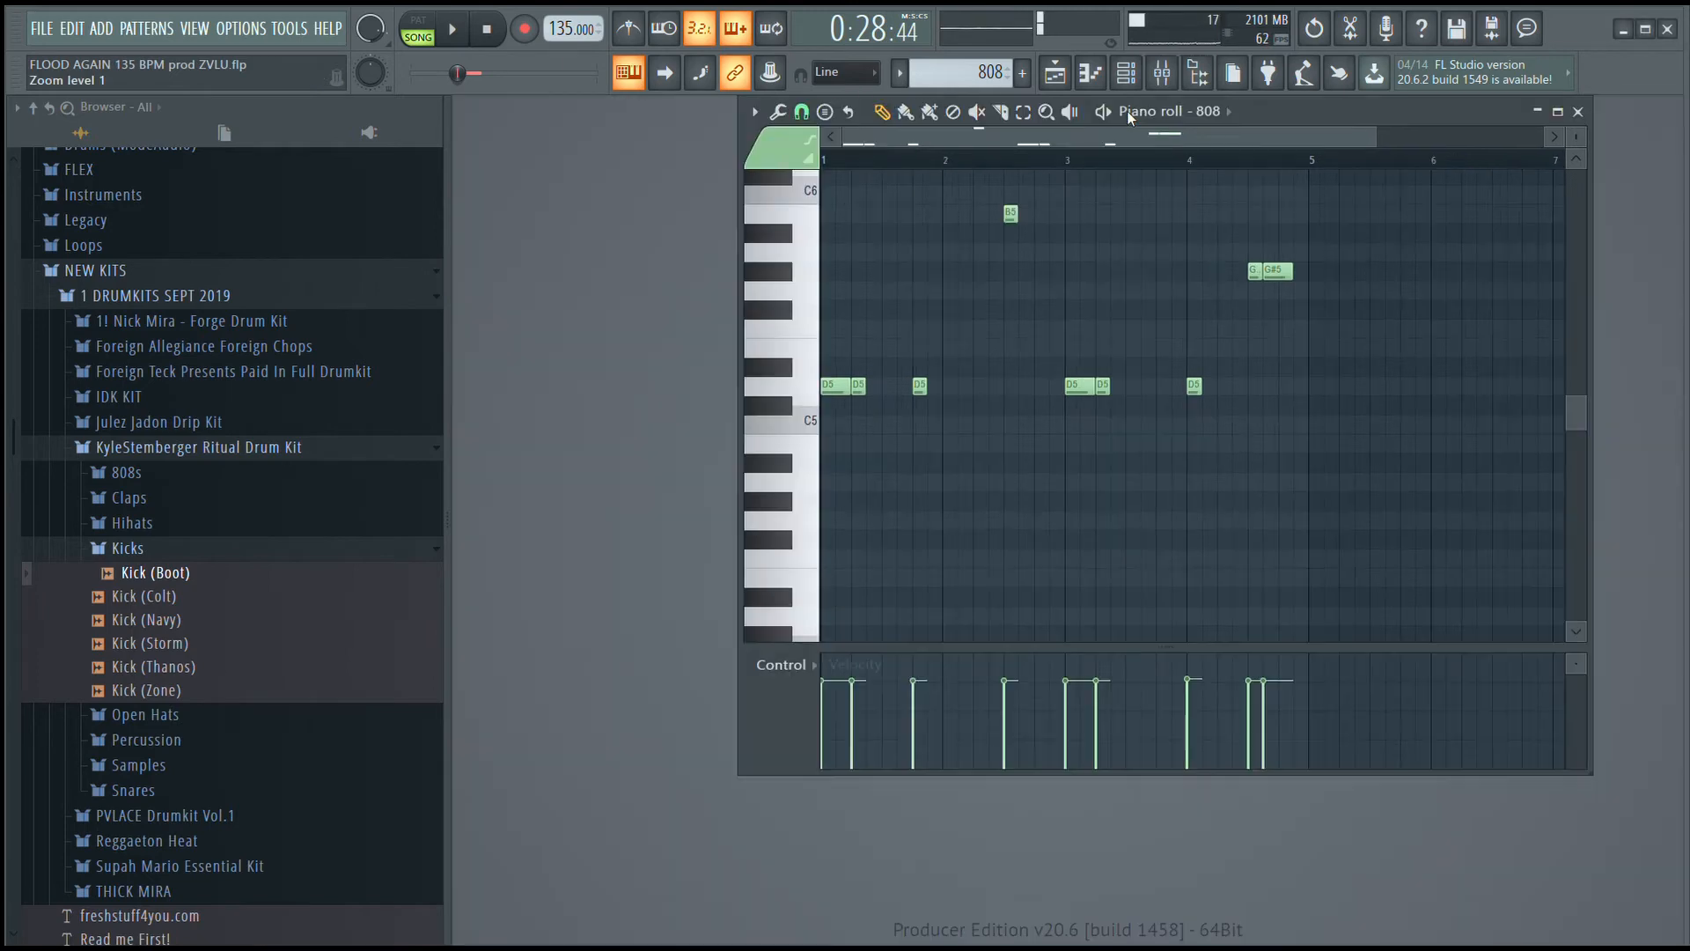
pyautogui.doubleClick(1271, 109)
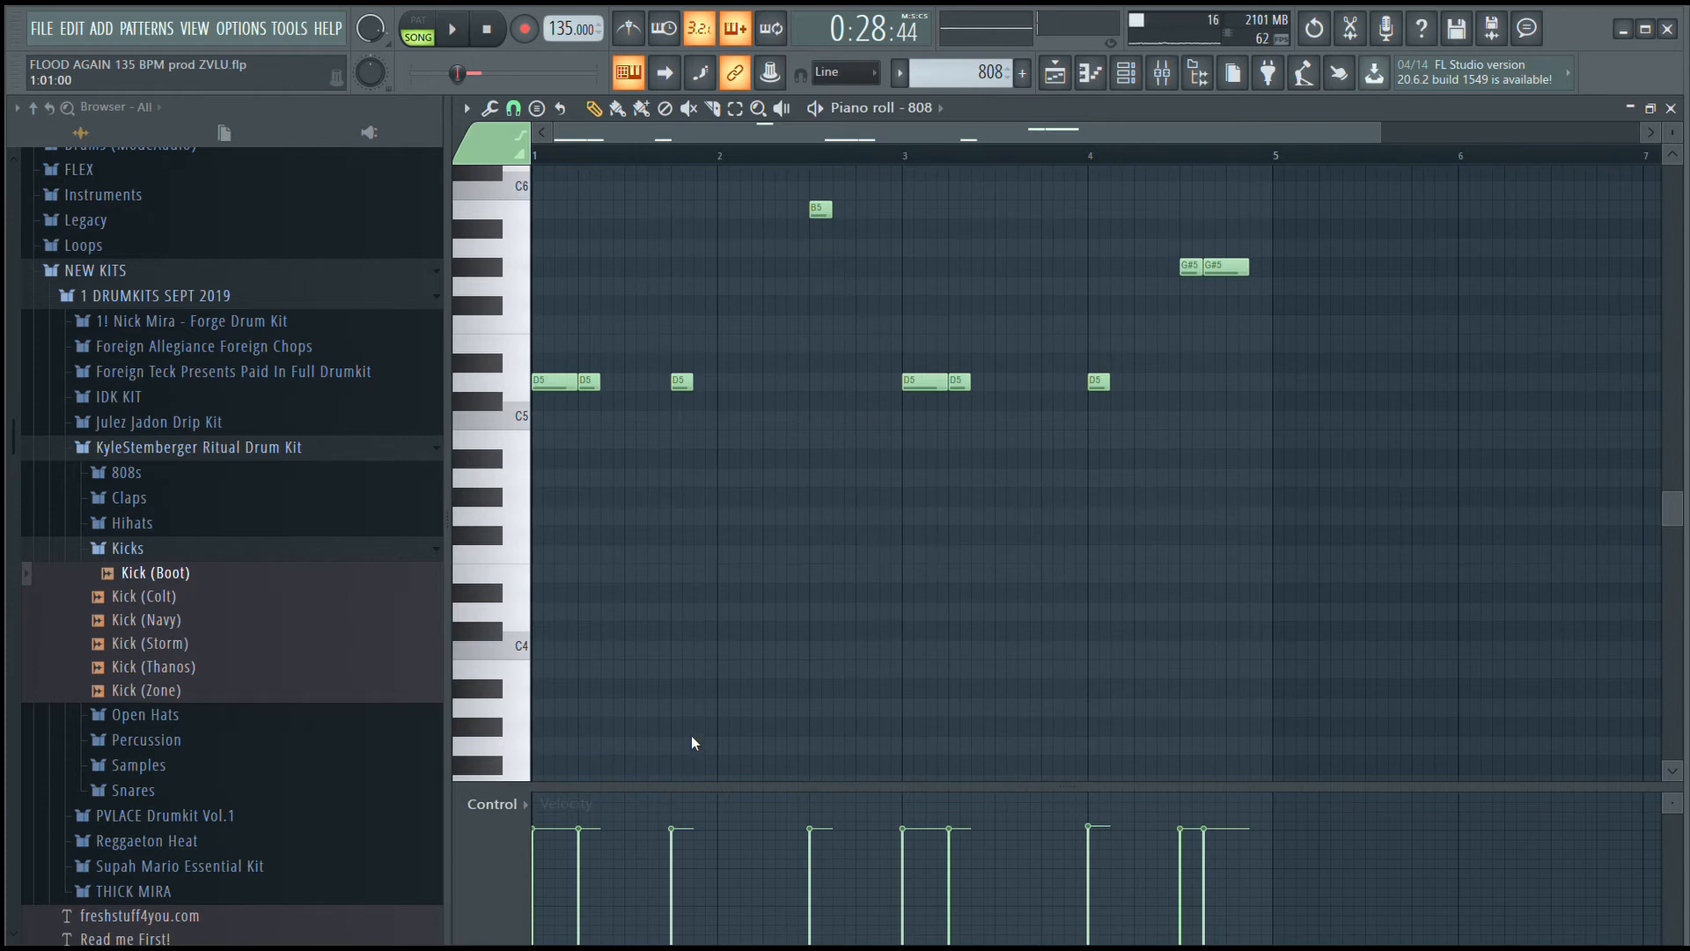
# Play the looped section several times to hear the 808 pattern against the beat and stop playback.
pyautogui.press('space')
pyautogui.press('space')
pyautogui.press('space')
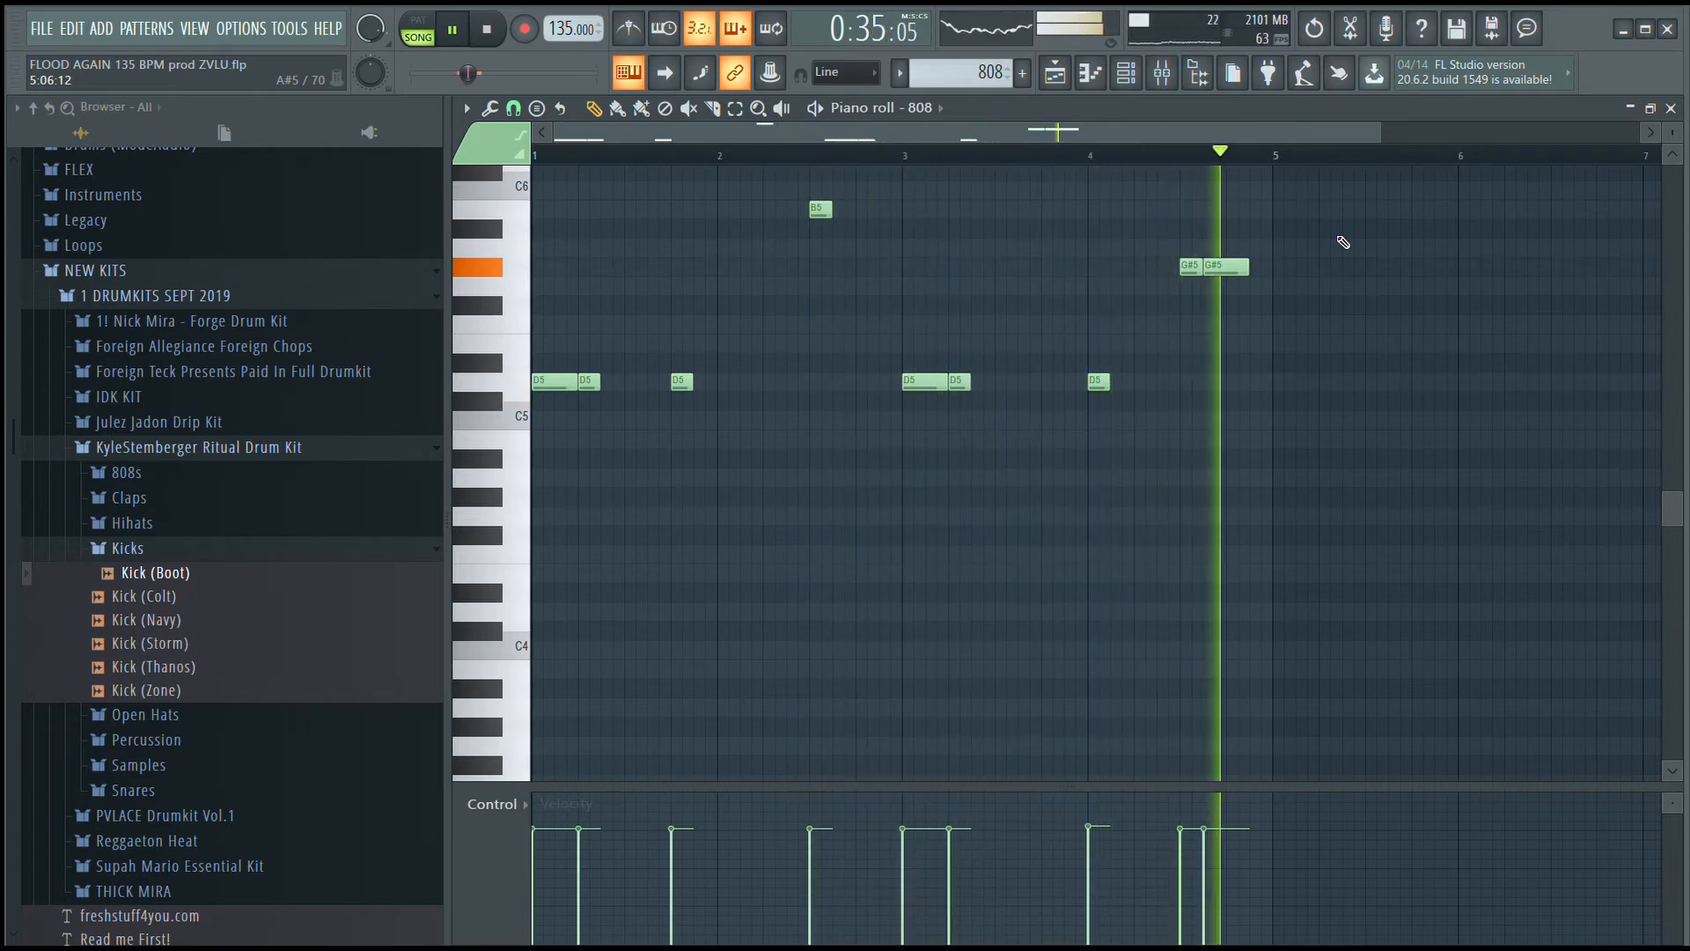
pyautogui.press('space')
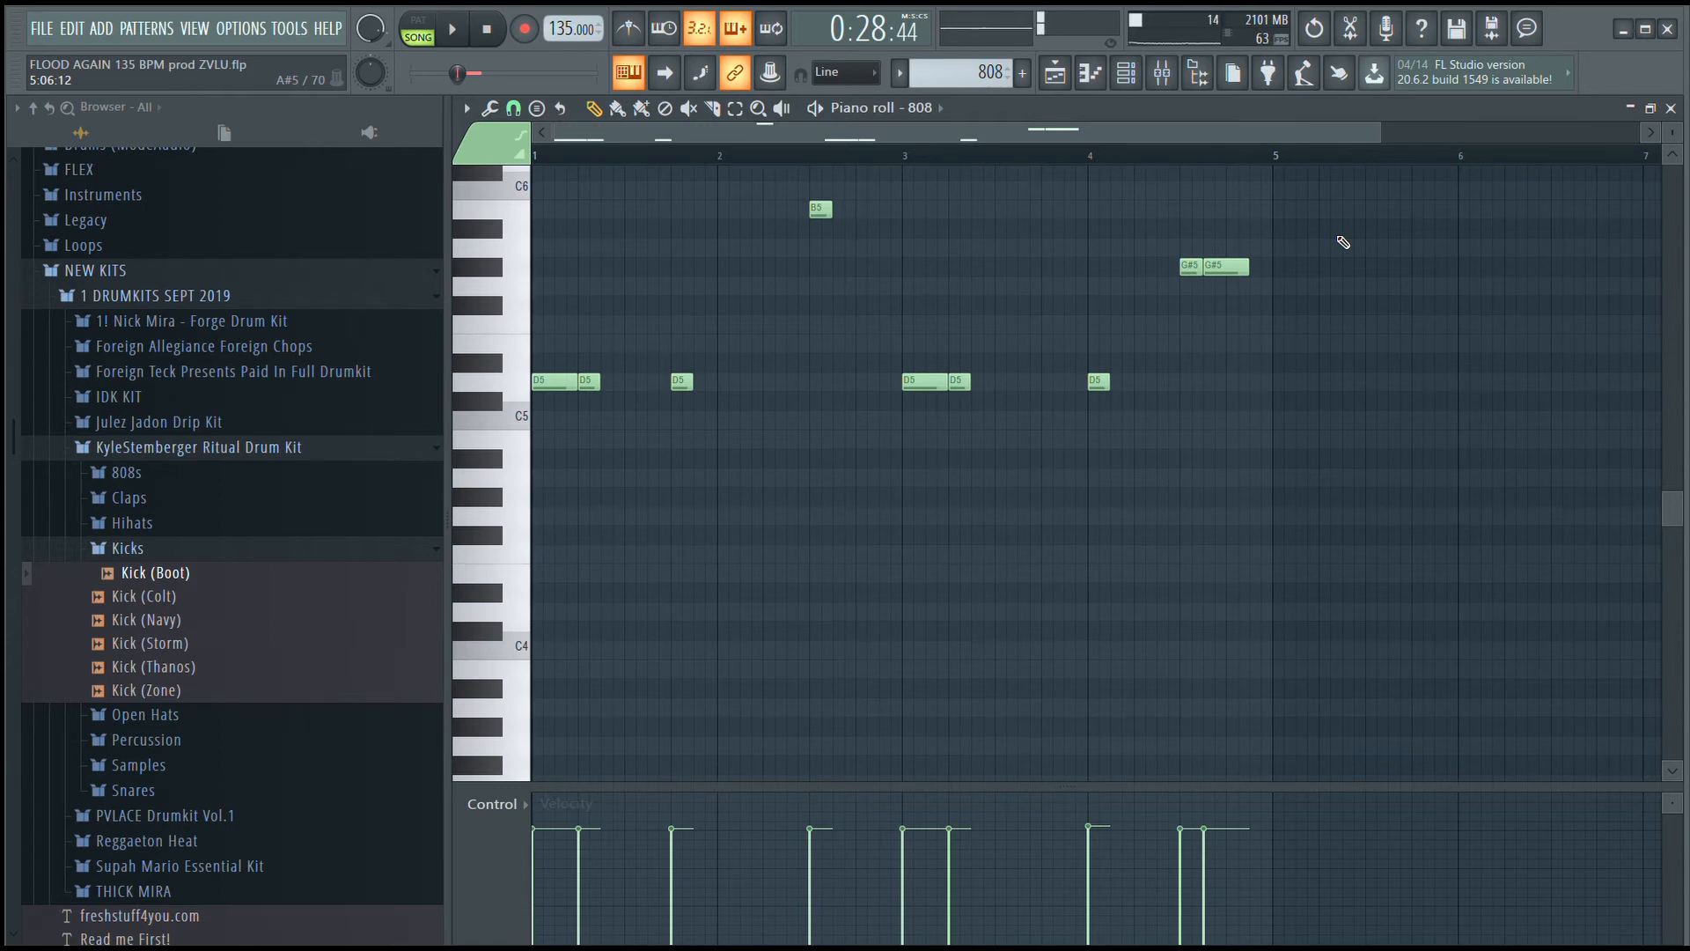
pyautogui.press('space')
pyautogui.press('space')
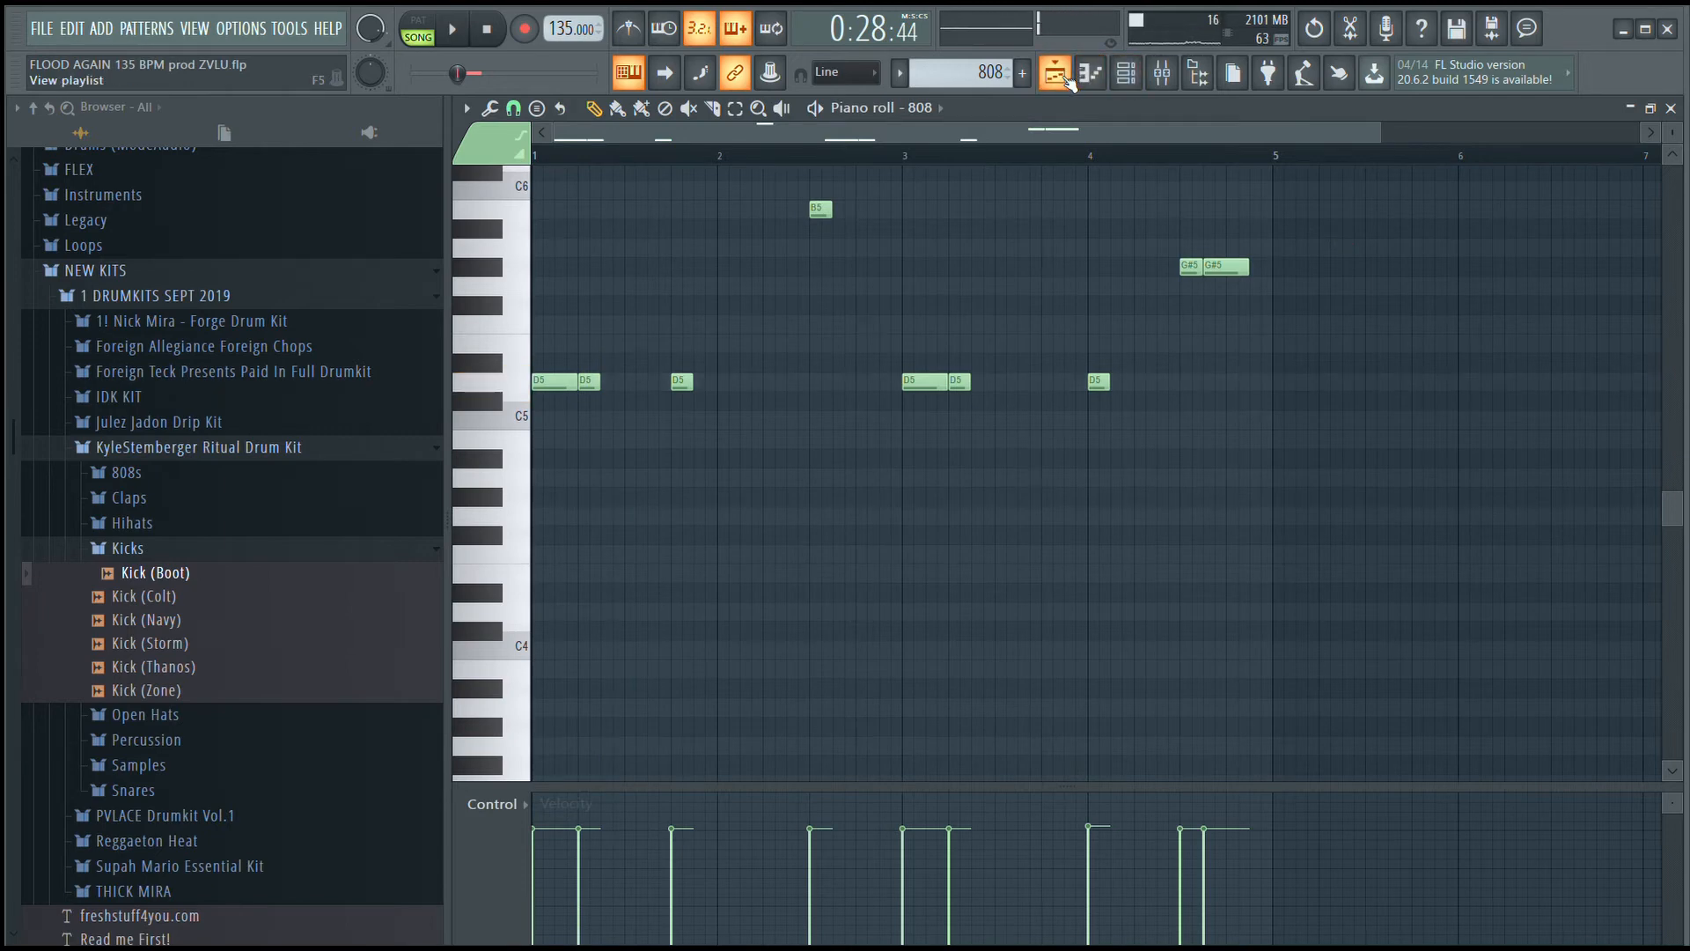
pyautogui.press('space')
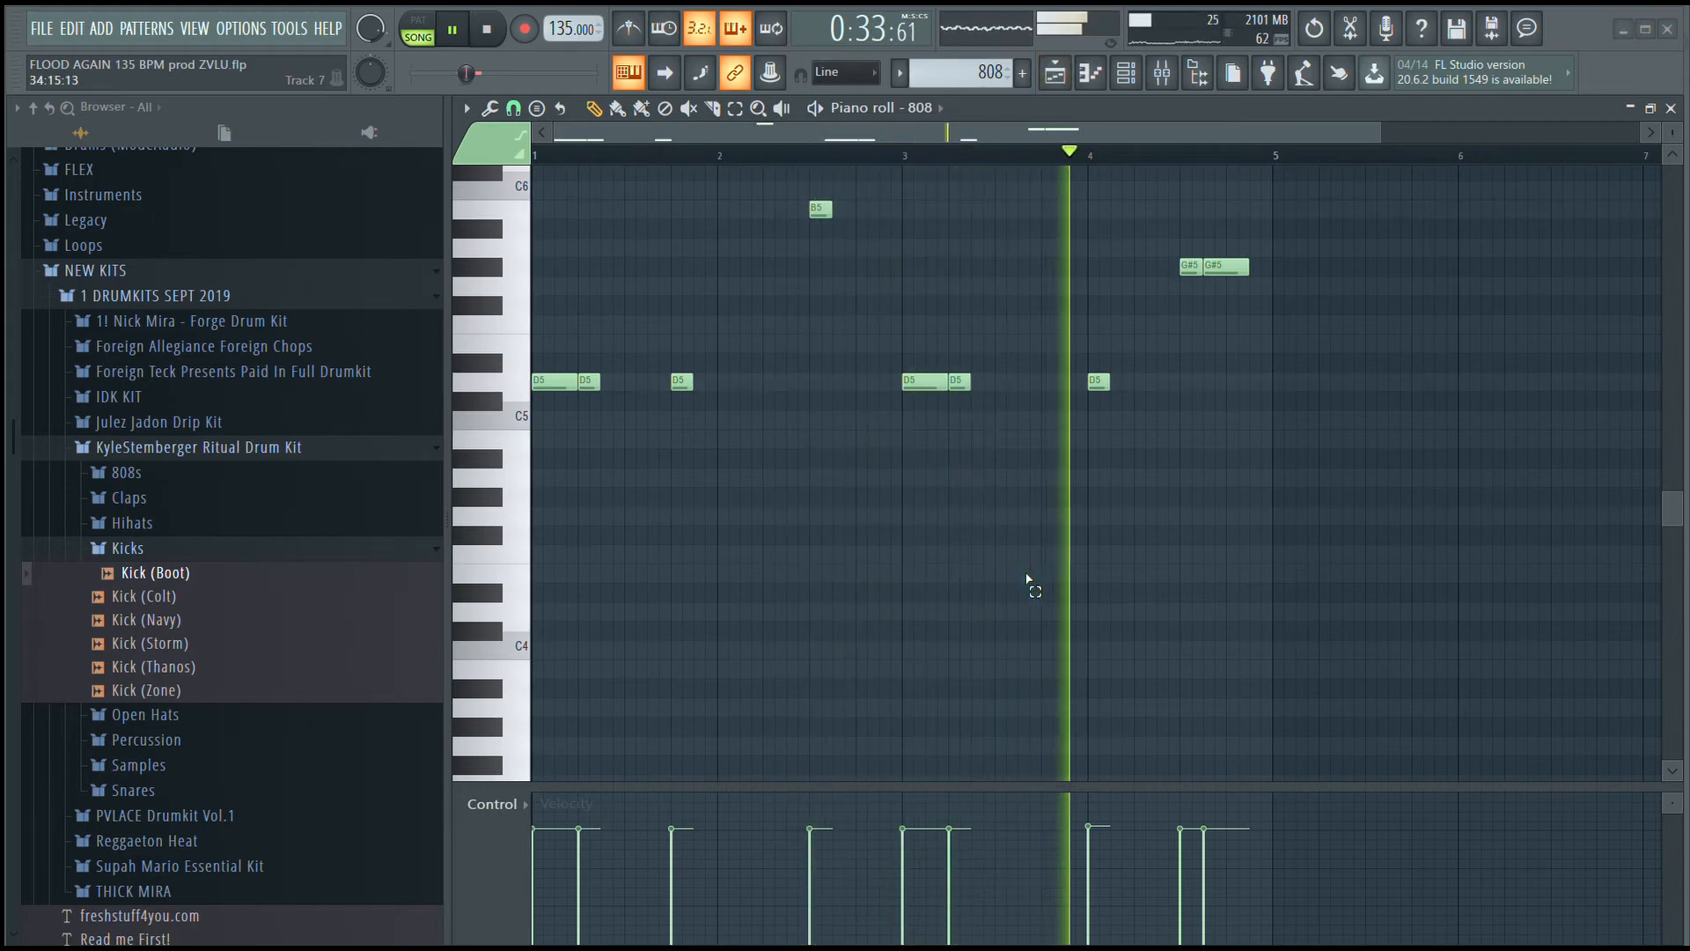
pyautogui.press('space')
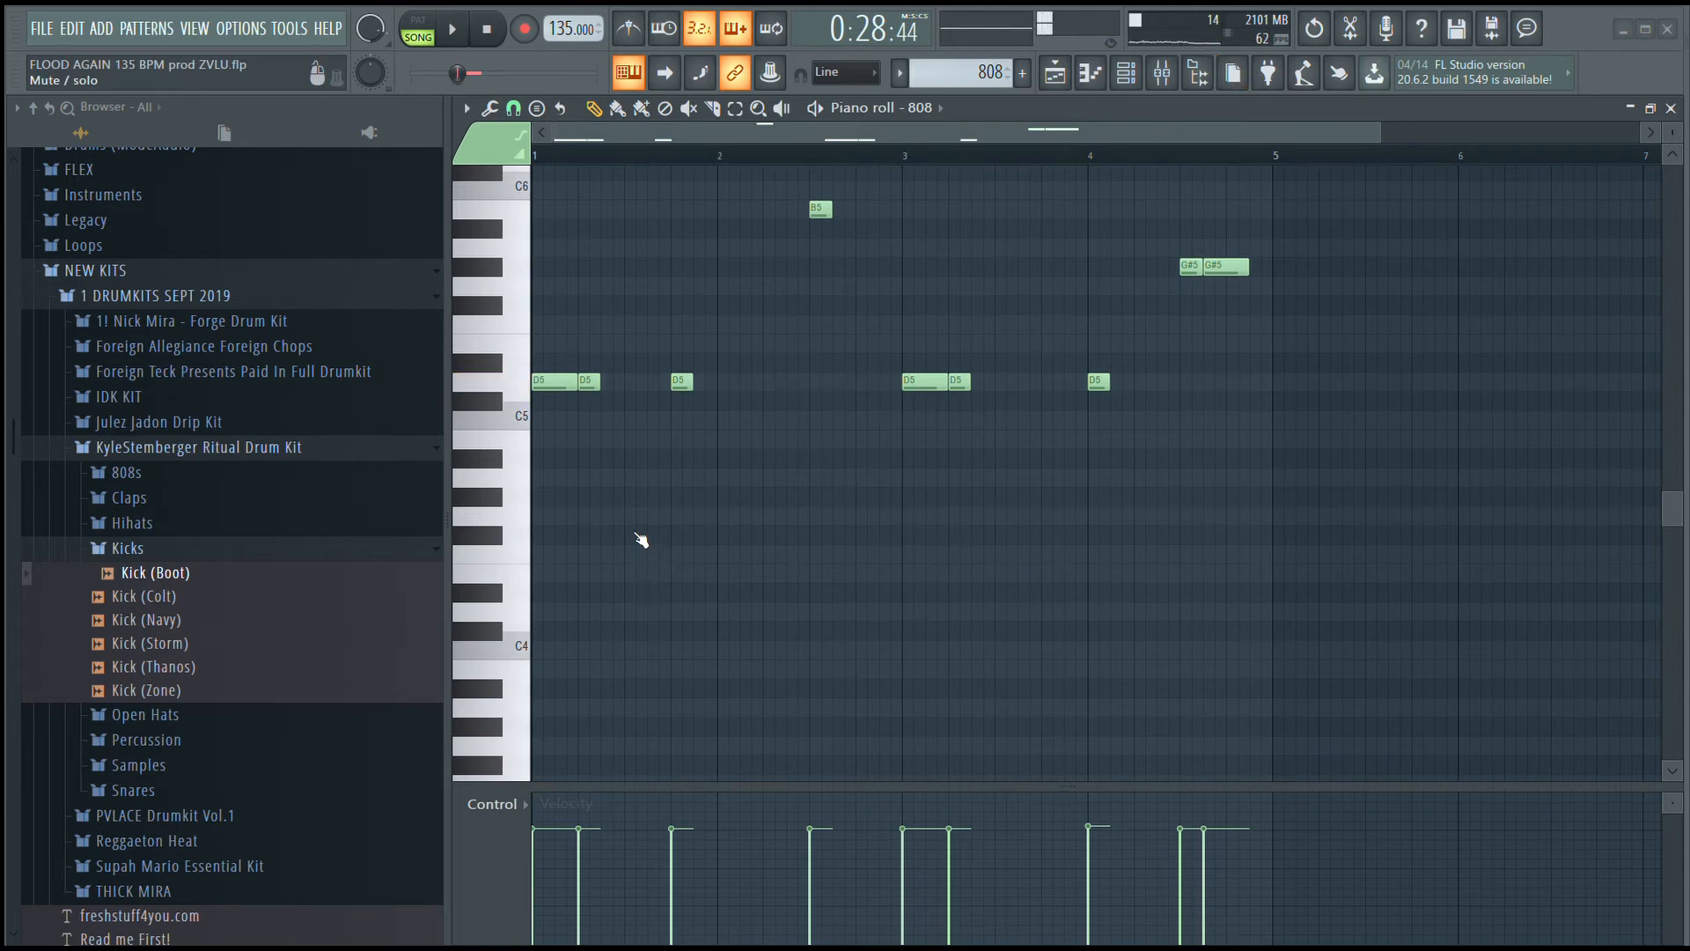
# Select the vocals pattern with its Arcade instrument and audition its samples on various notes between C4 and D6.
pyautogui.click(722, 498)
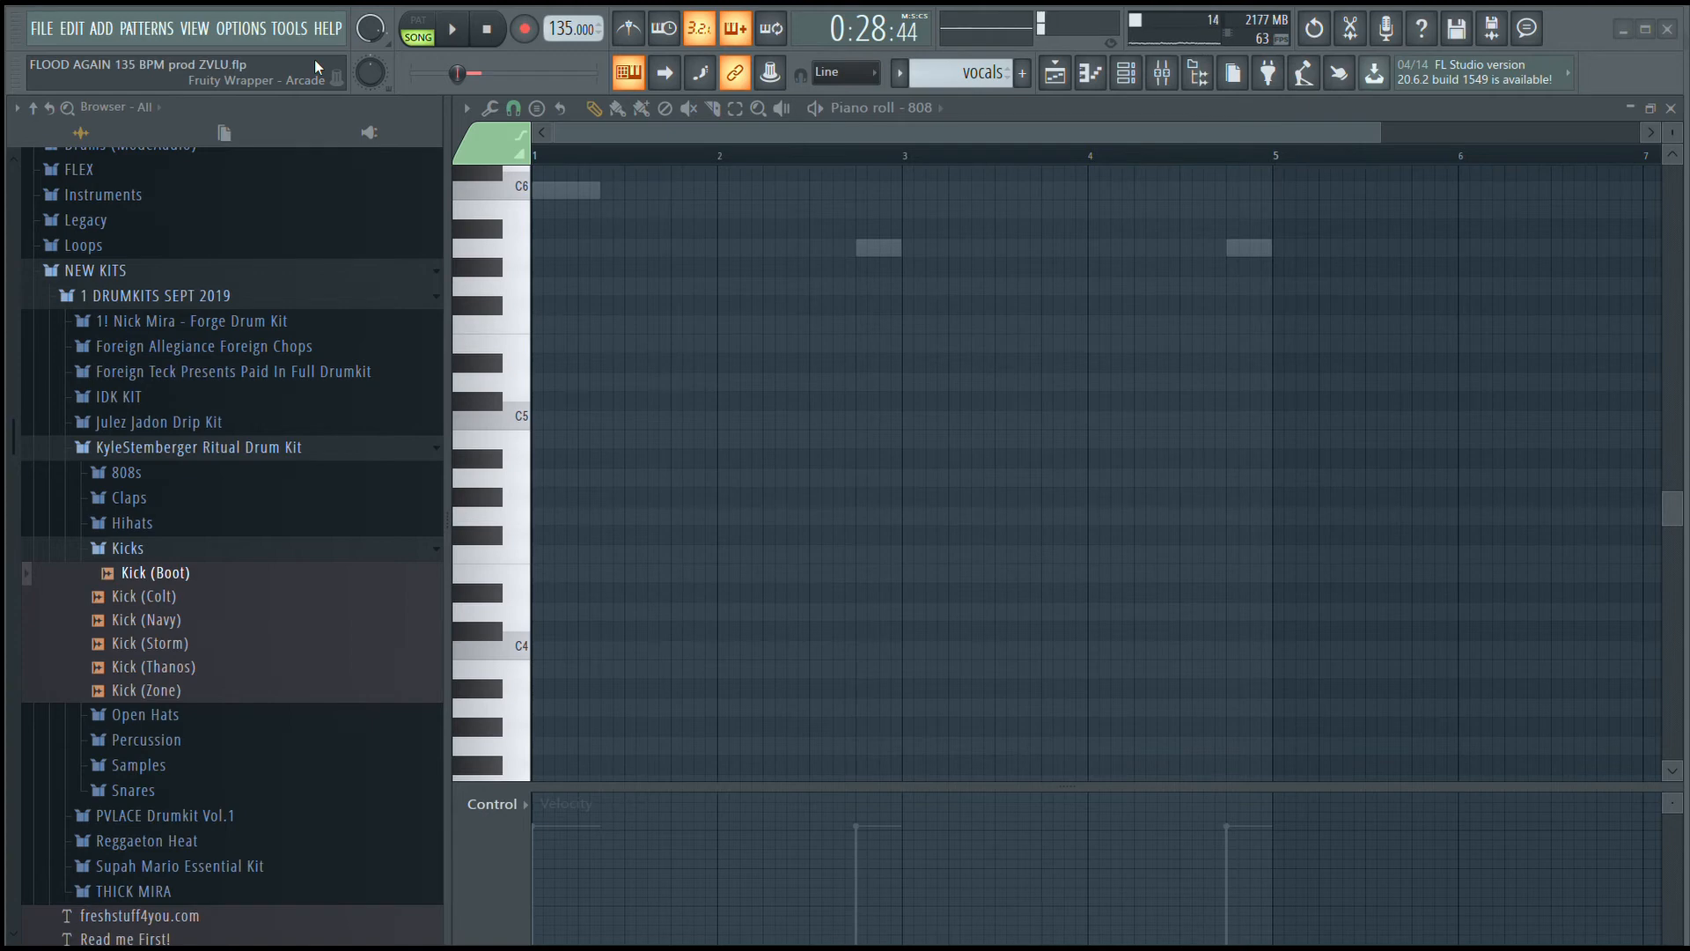
pyautogui.press('x')
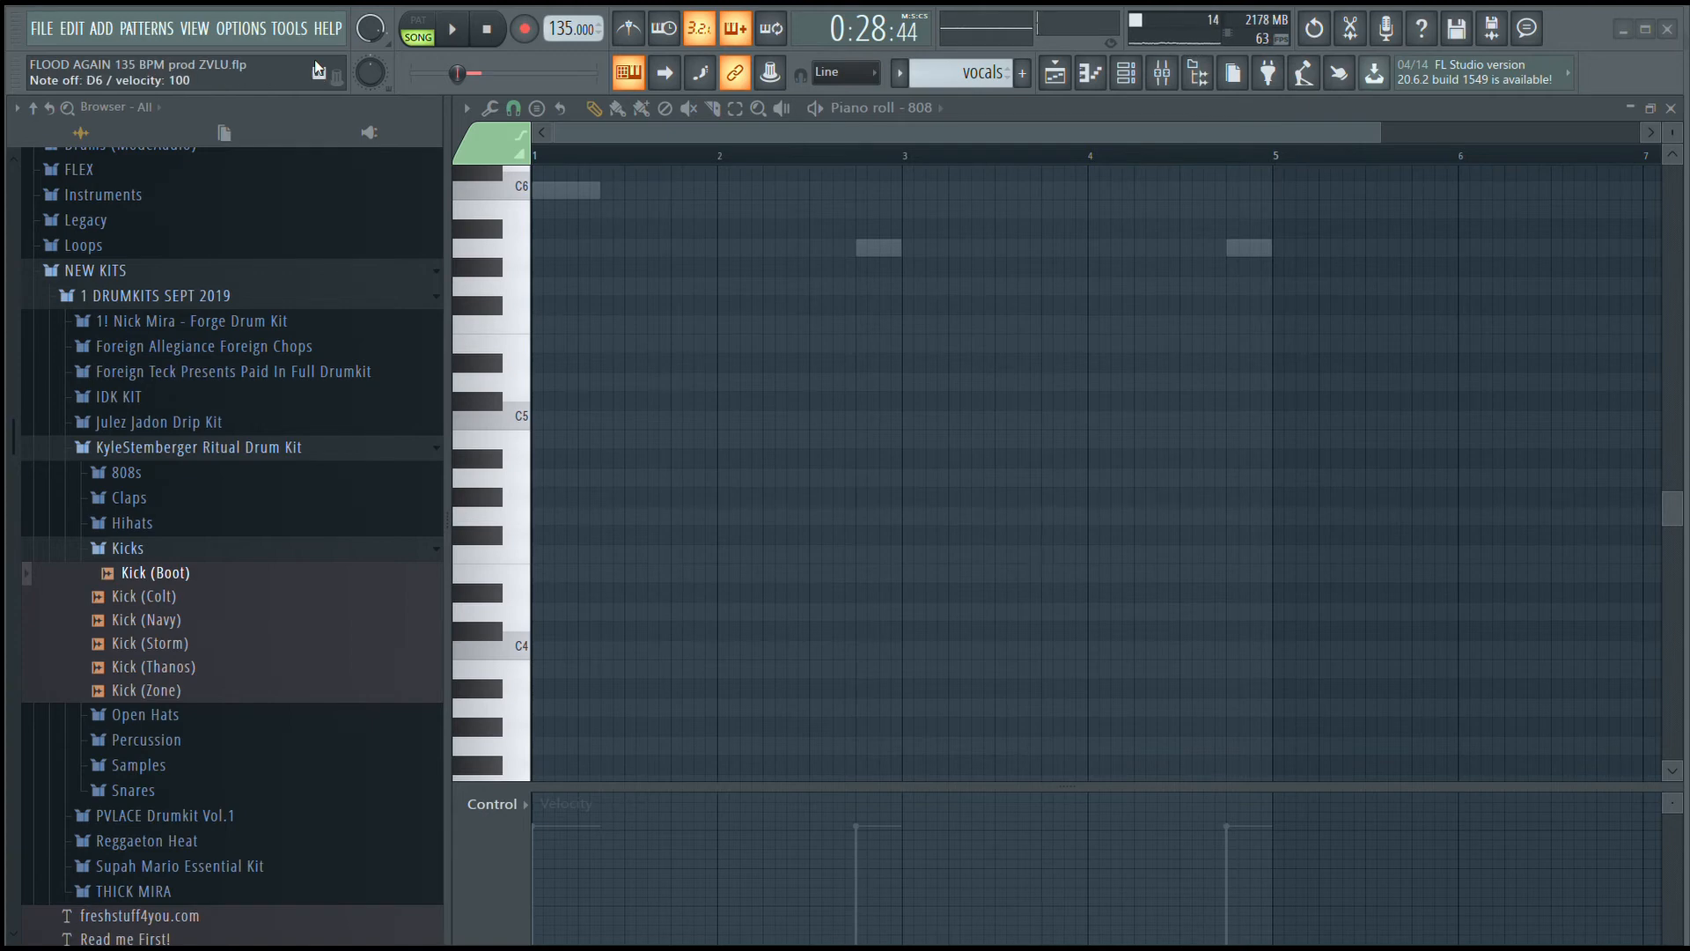
pyautogui.press('x')
pyautogui.press('w')
pyautogui.press('q')
pyautogui.press('m')
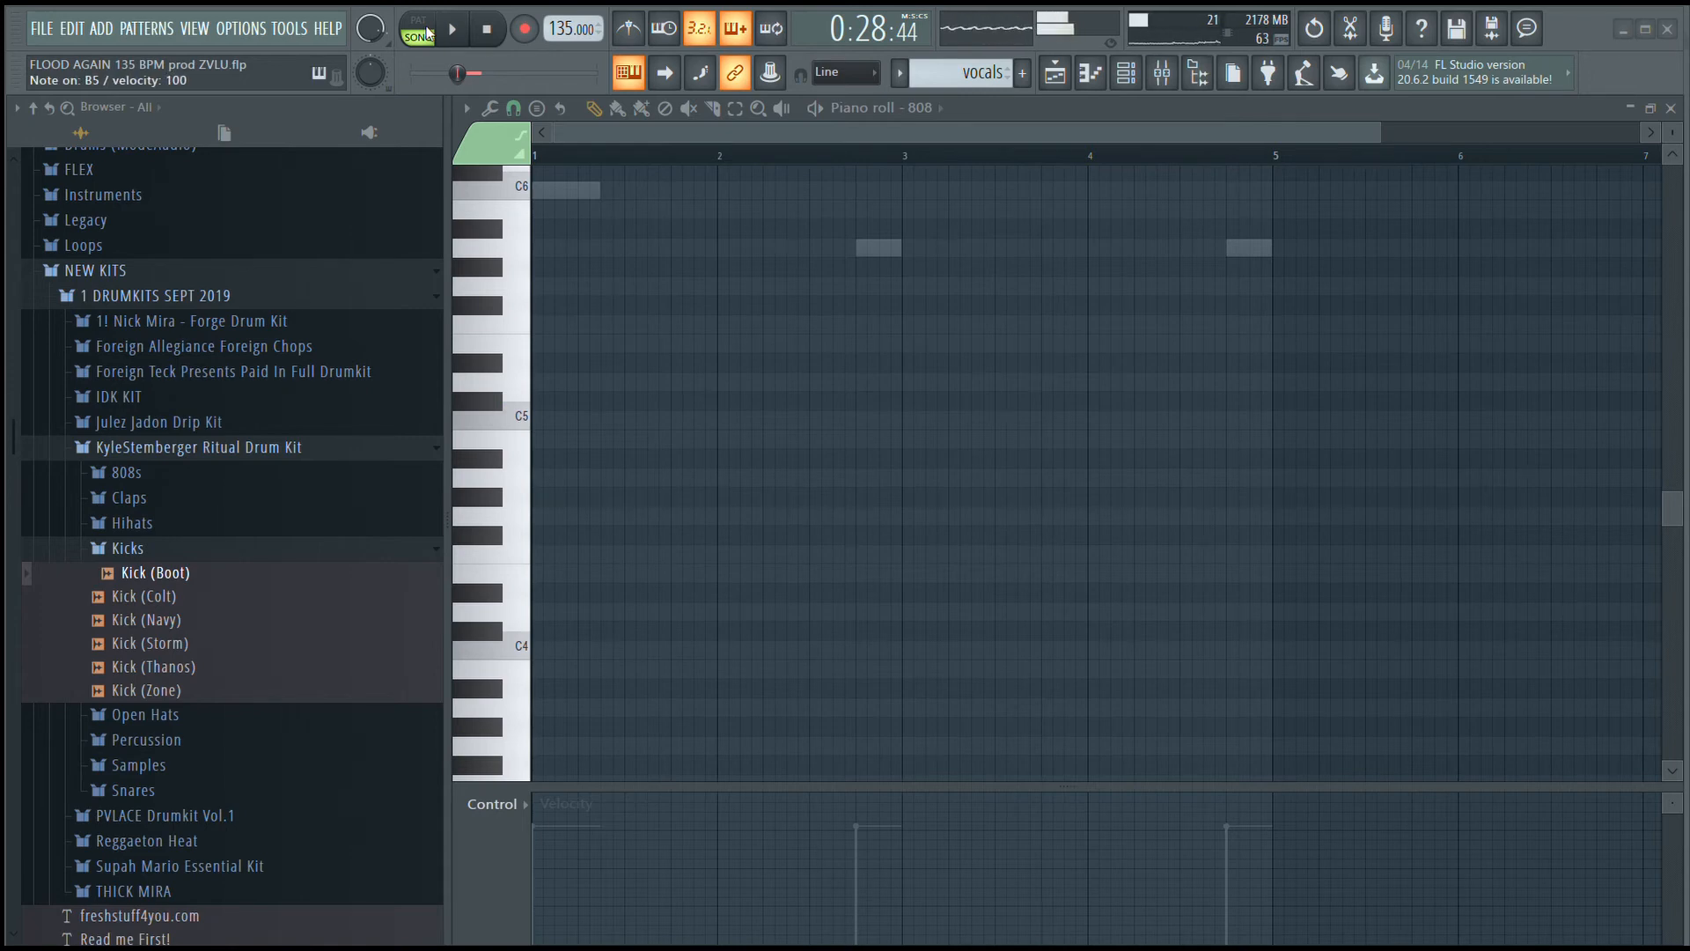
pyautogui.press('n')
pyautogui.press('n')
pyautogui.press('n')
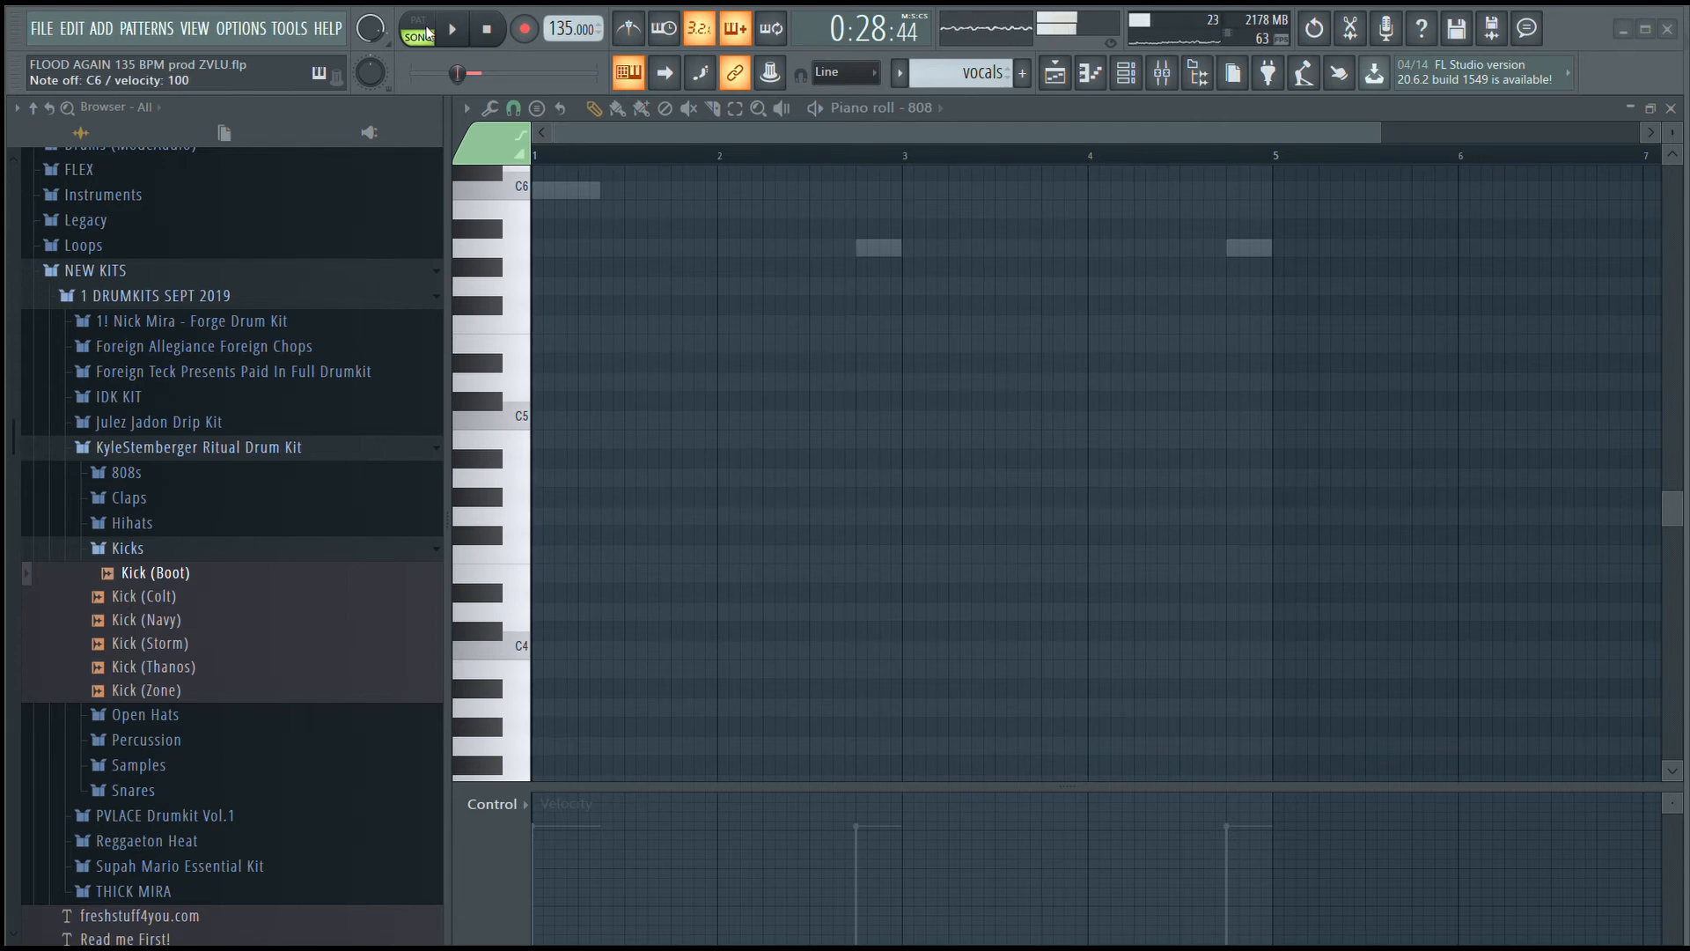
pyautogui.press('c')
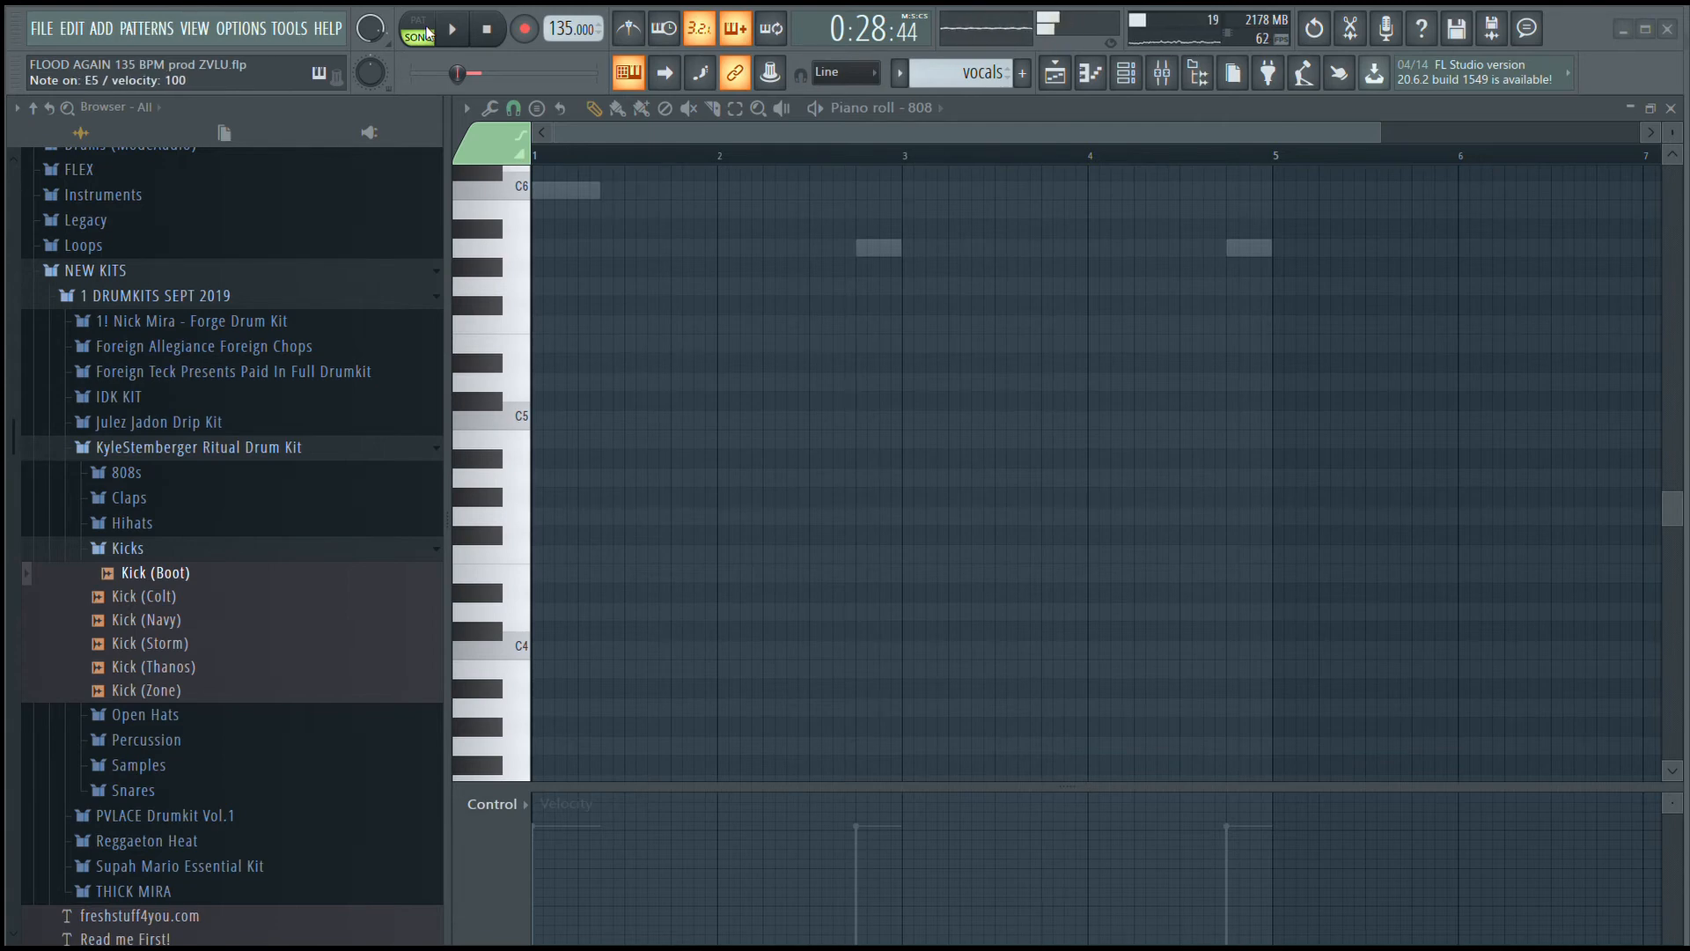
pyautogui.press('c')
pyautogui.press('x')
pyautogui.press('z')
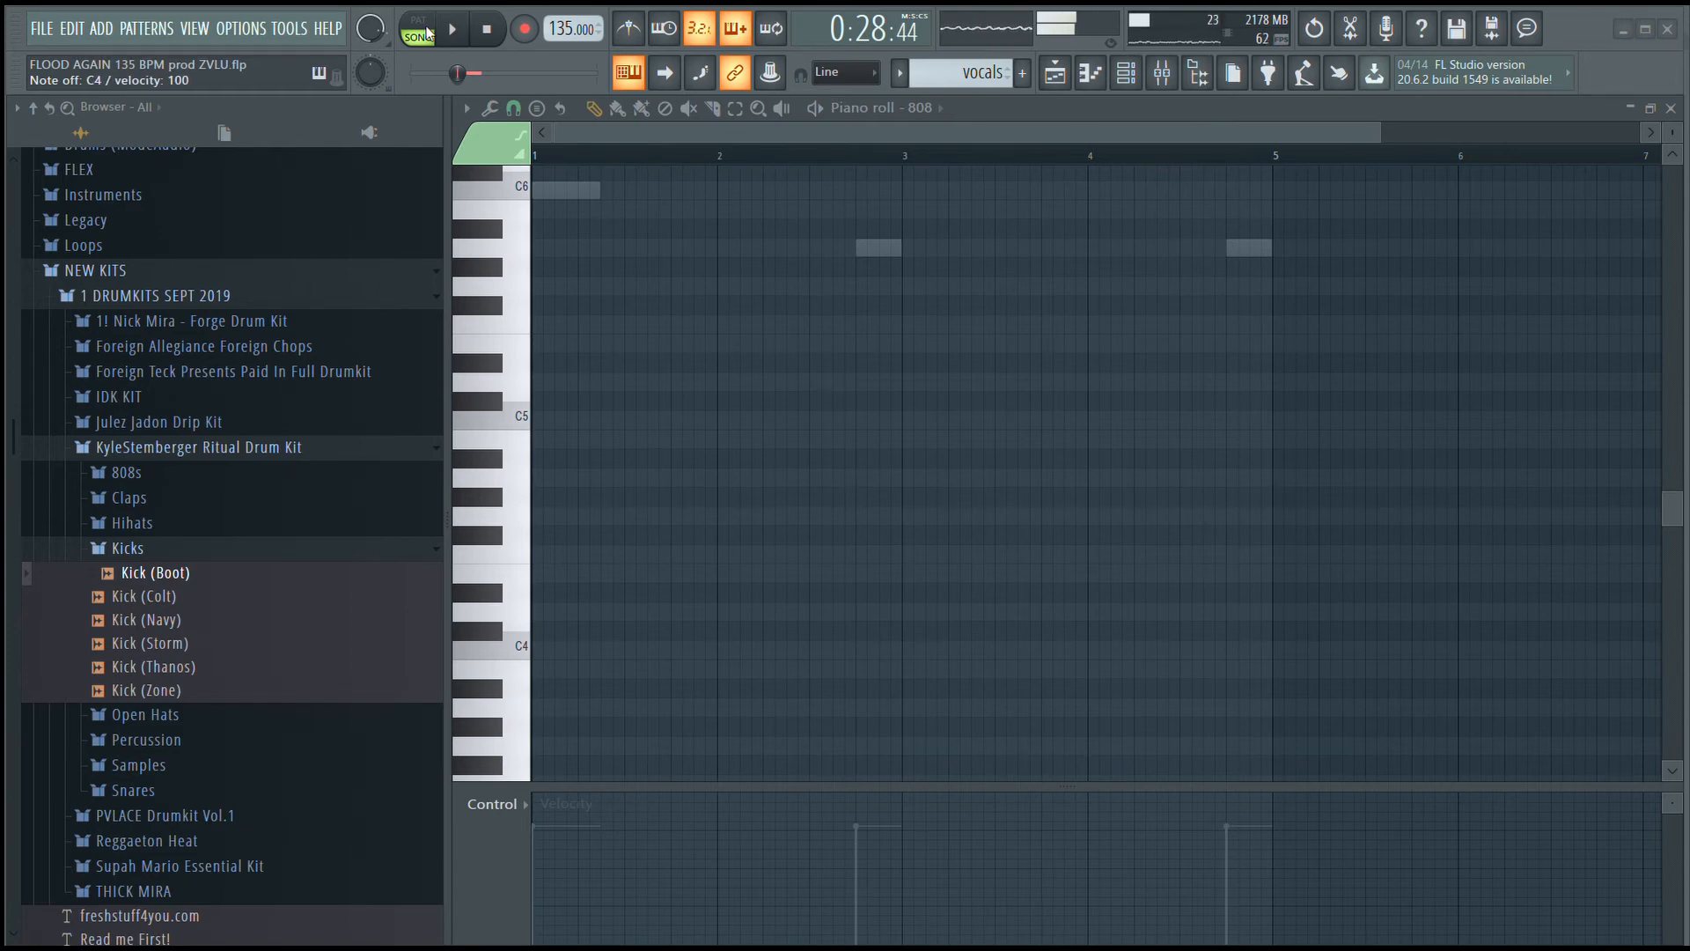
pyautogui.press('x')
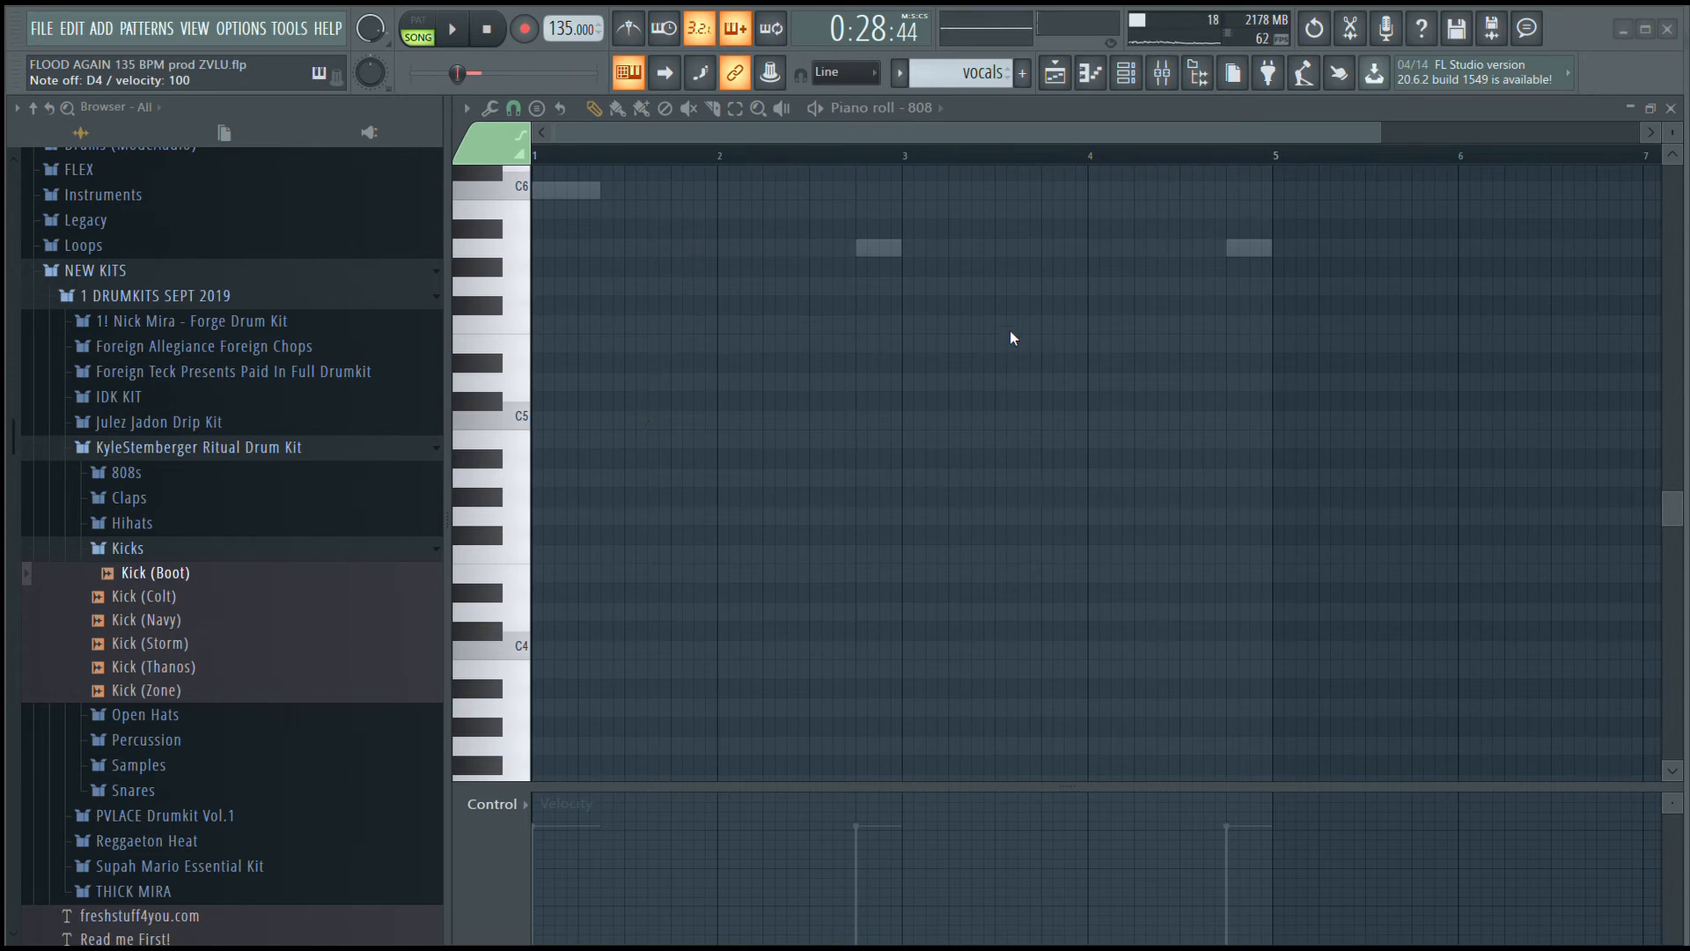
# Open the vocals notes in the piano roll and widen the visible range to about eight bars.
pyautogui.rightClick(913, 438)
pyautogui.rightClick(913, 438)
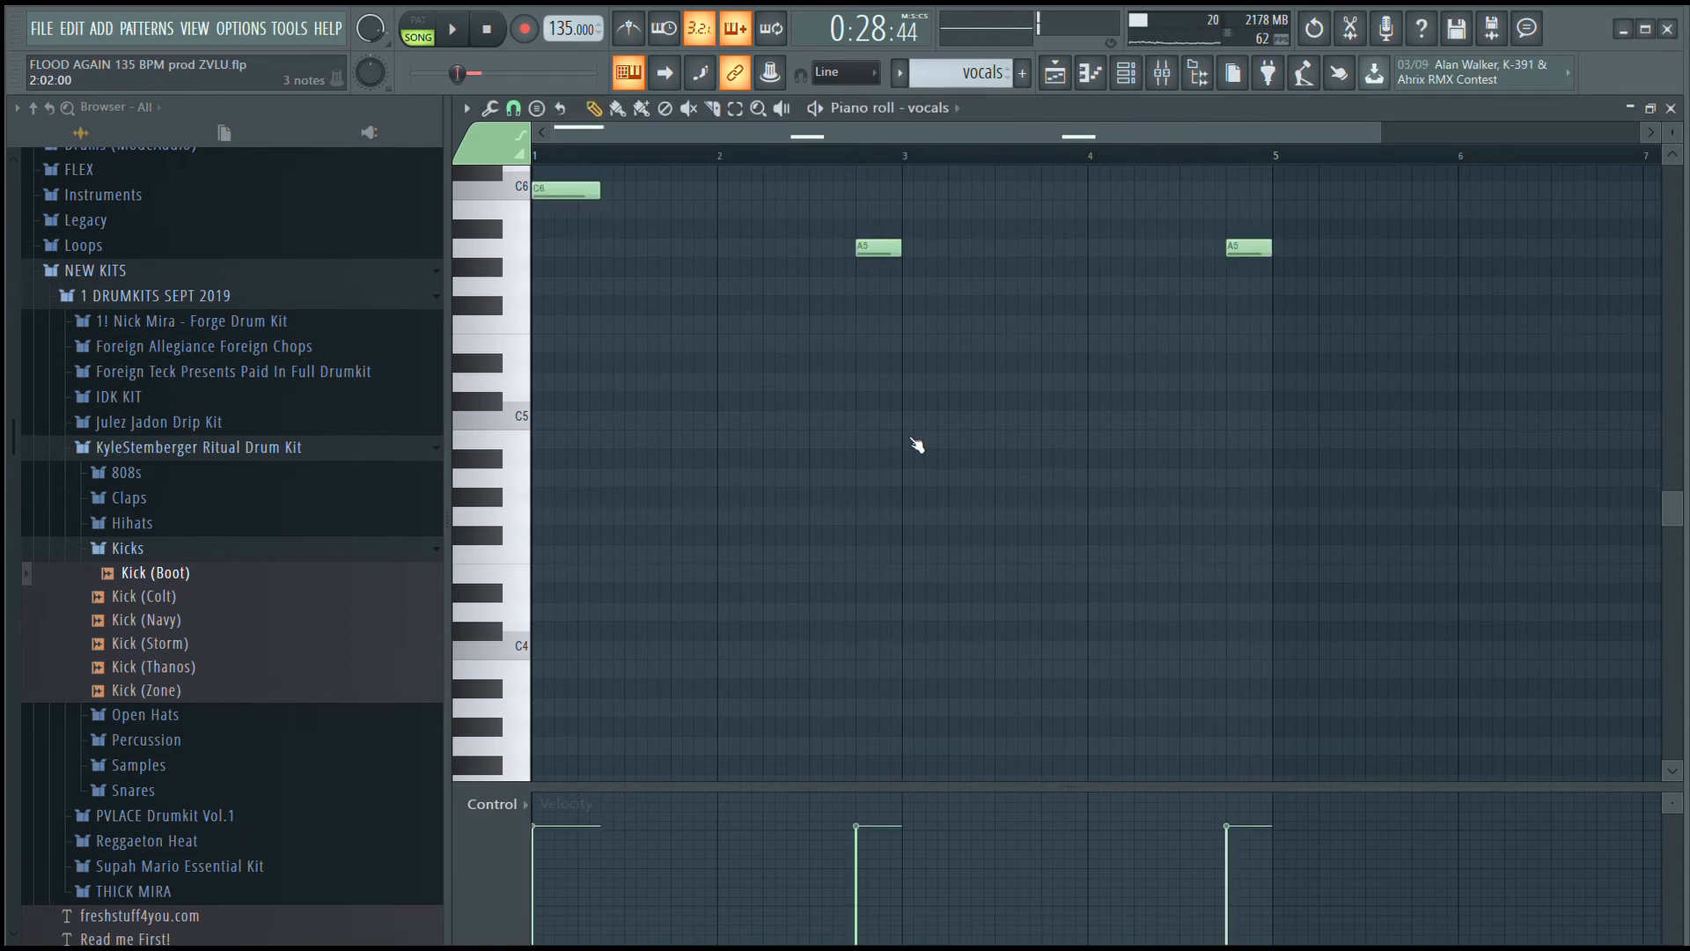
pyautogui.press('F7')
pyautogui.press('F7')
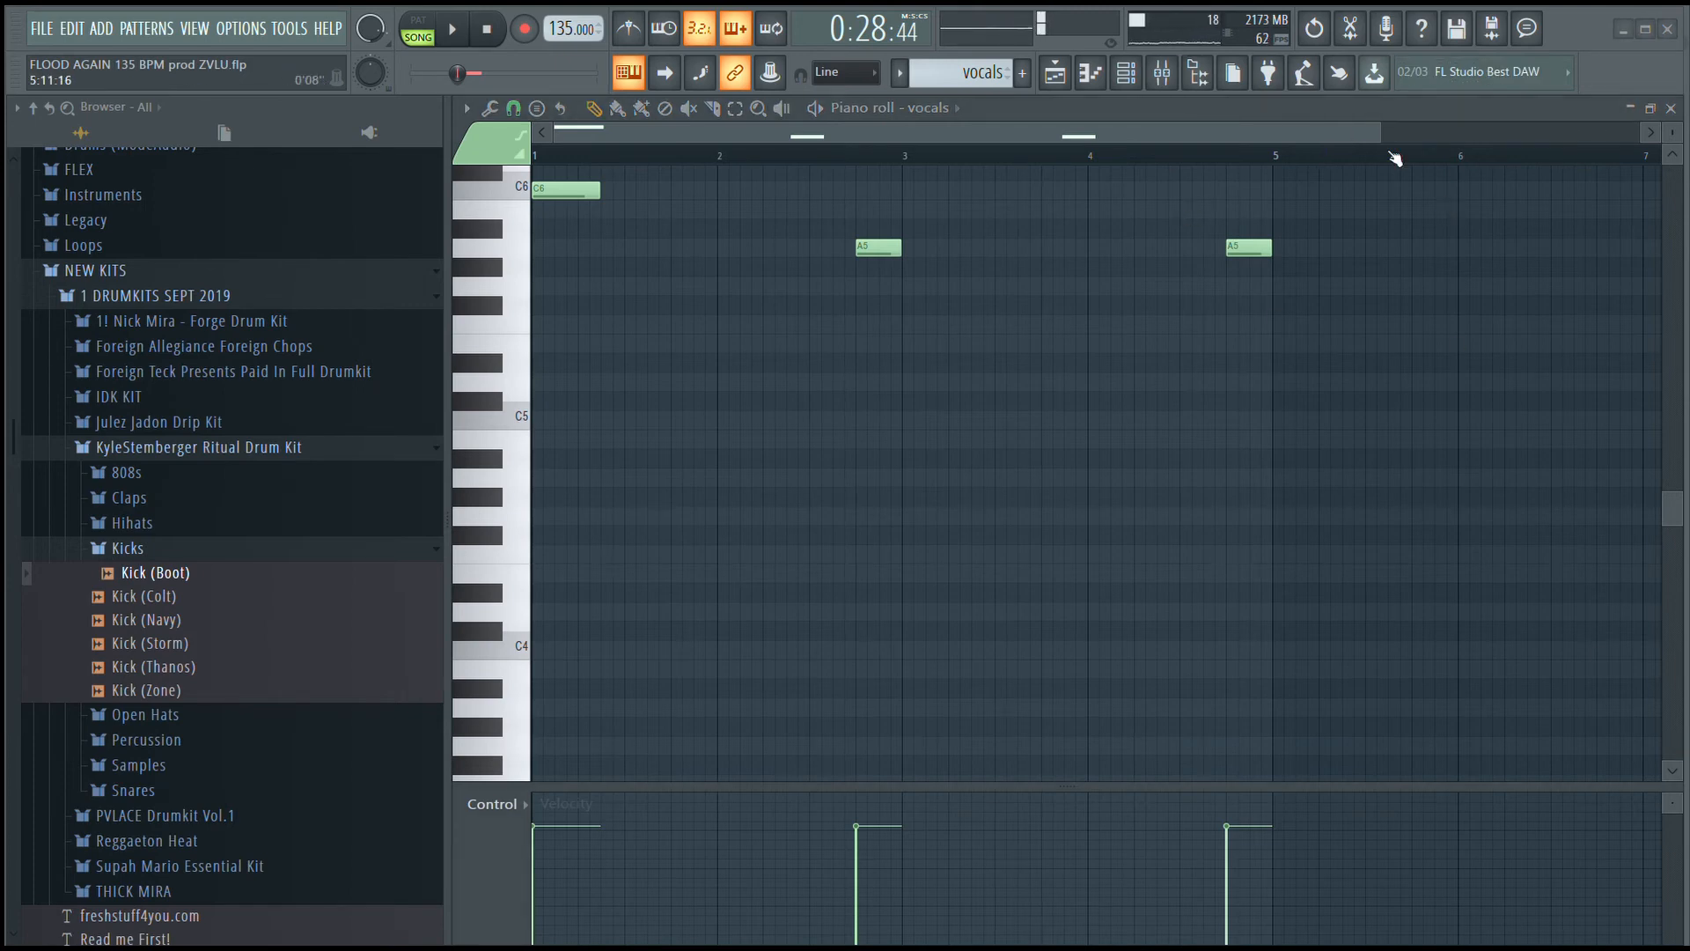
pyautogui.moveTo(1392, 140); pyautogui.dragTo(1640, 140)
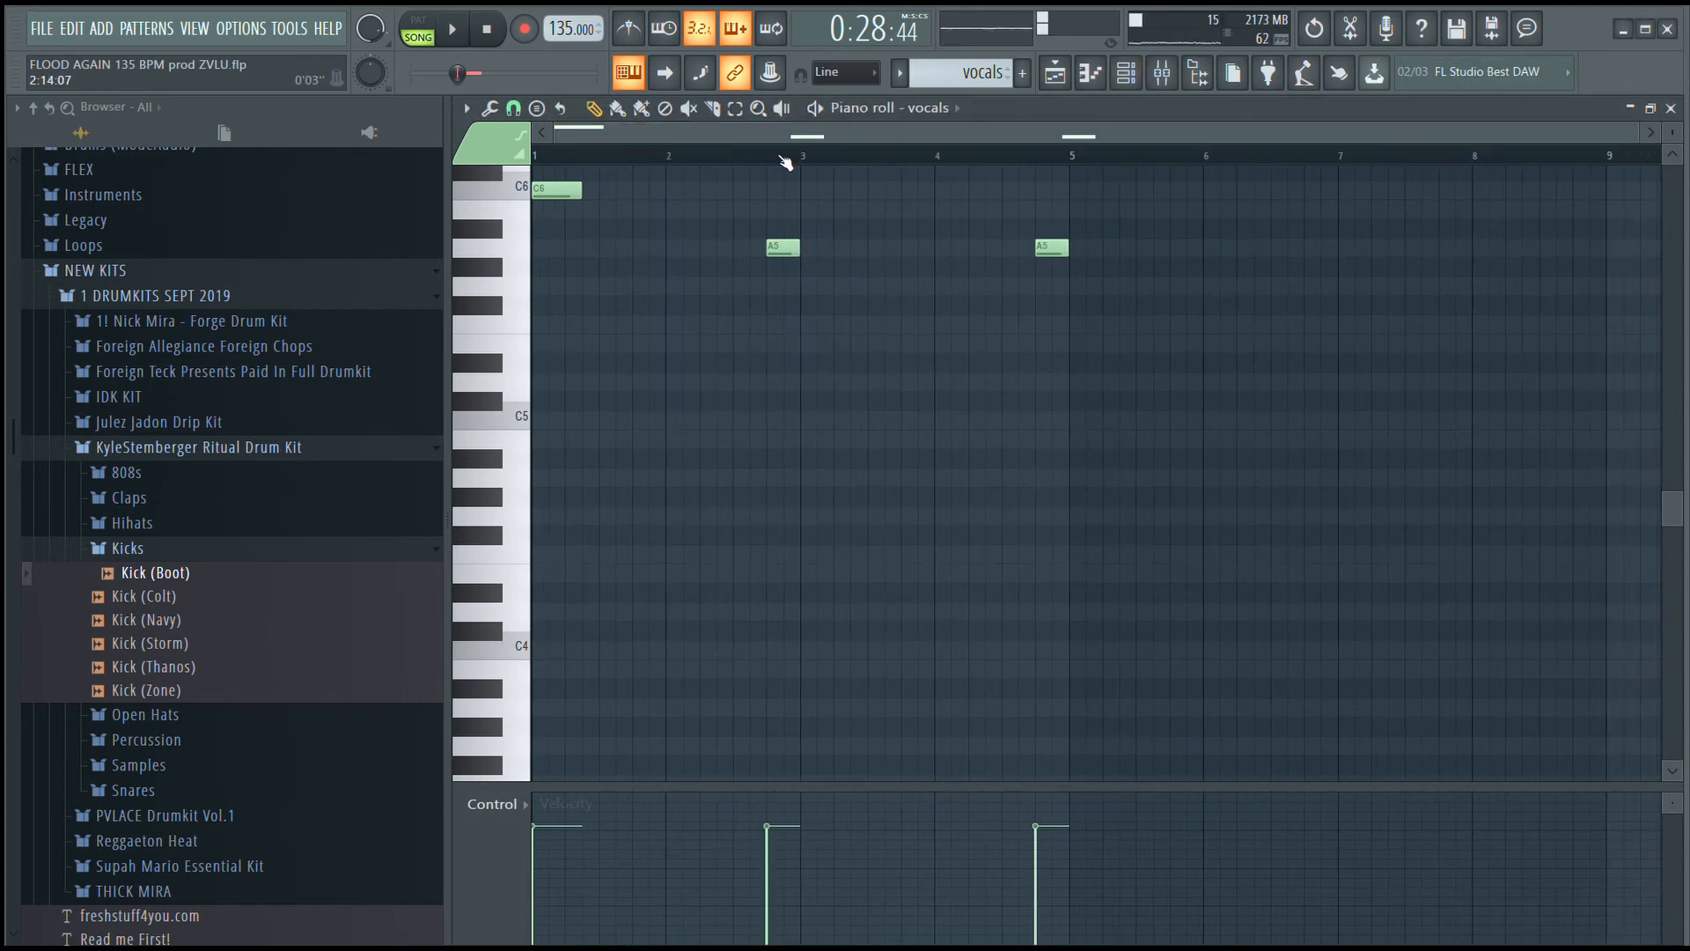
# Bring the octave above C6 into view and preview the C6 vocal sample on the piano keys.
pyautogui.scroll(2, 577, 301)
pyautogui.scroll(3, 577, 300)
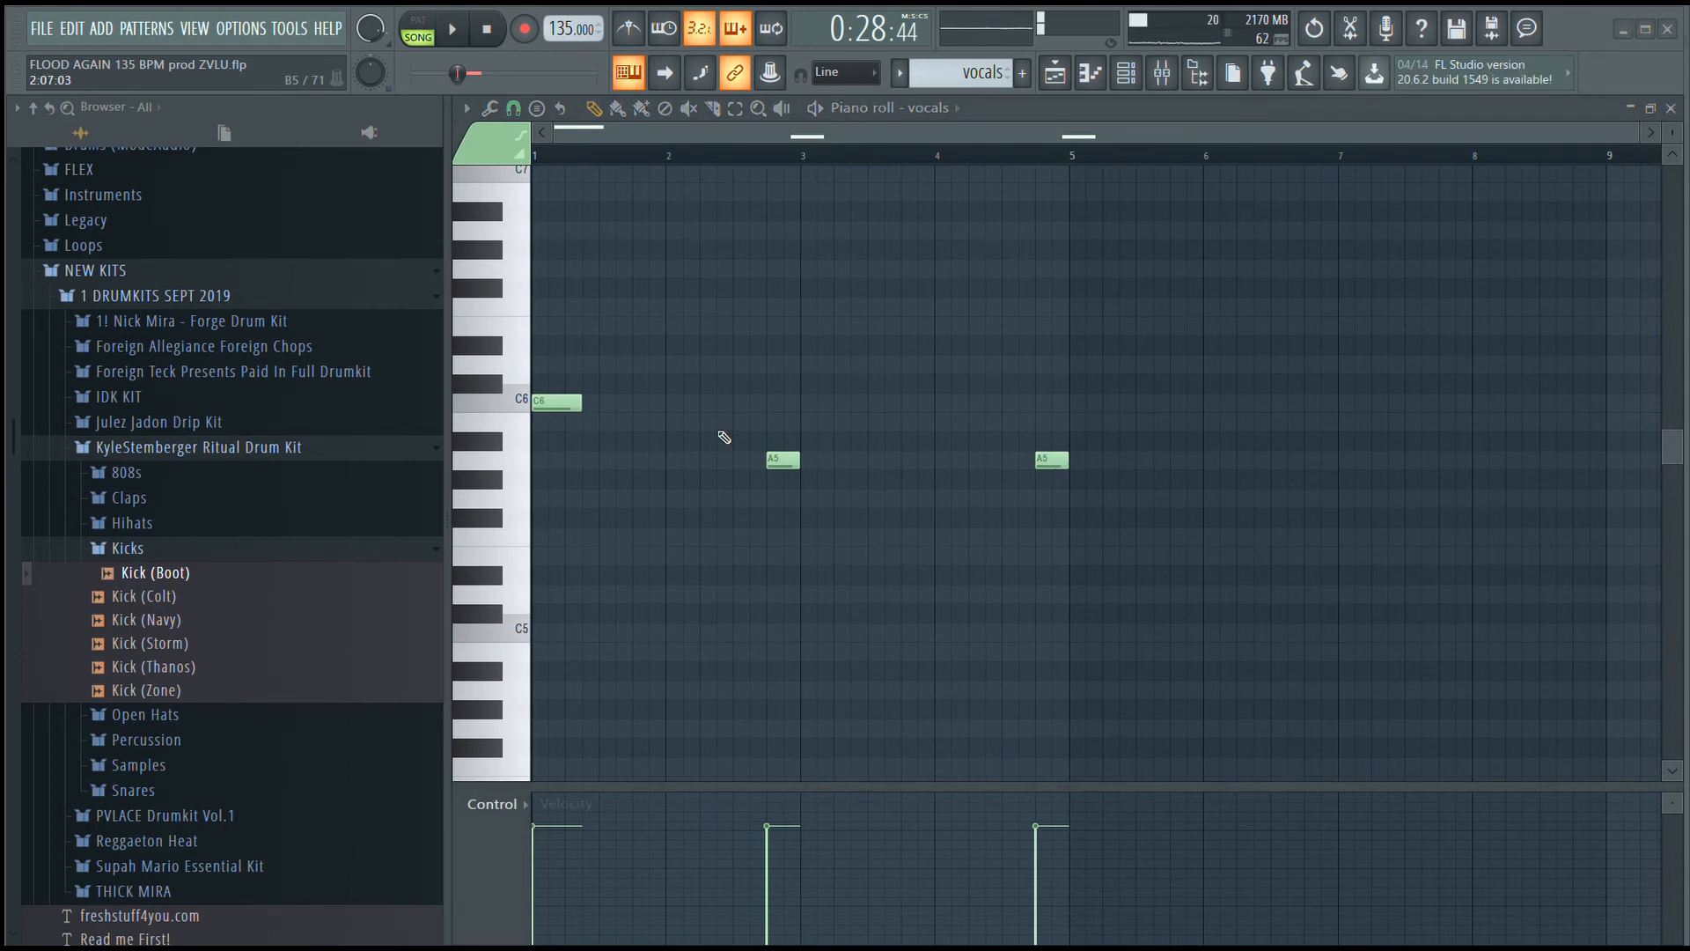
pyautogui.click(525, 407)
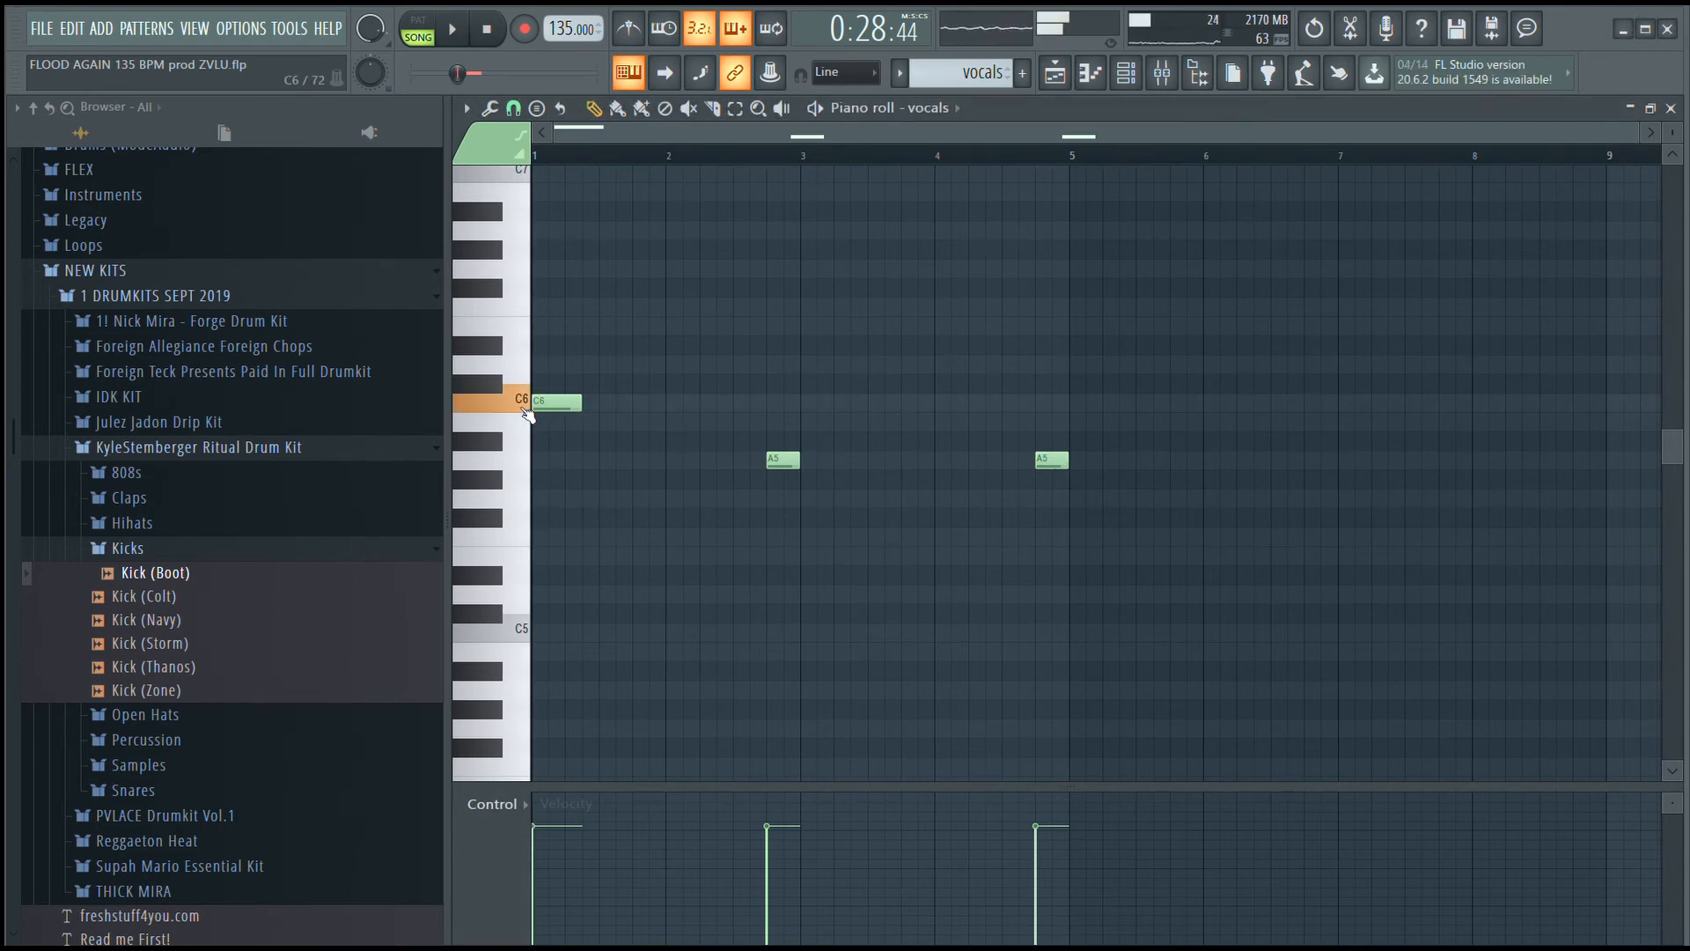
# Preview the A5 vocal sample on the piano keys and play the looped section to hear the vocals in the beat.
pyautogui.click(528, 469)
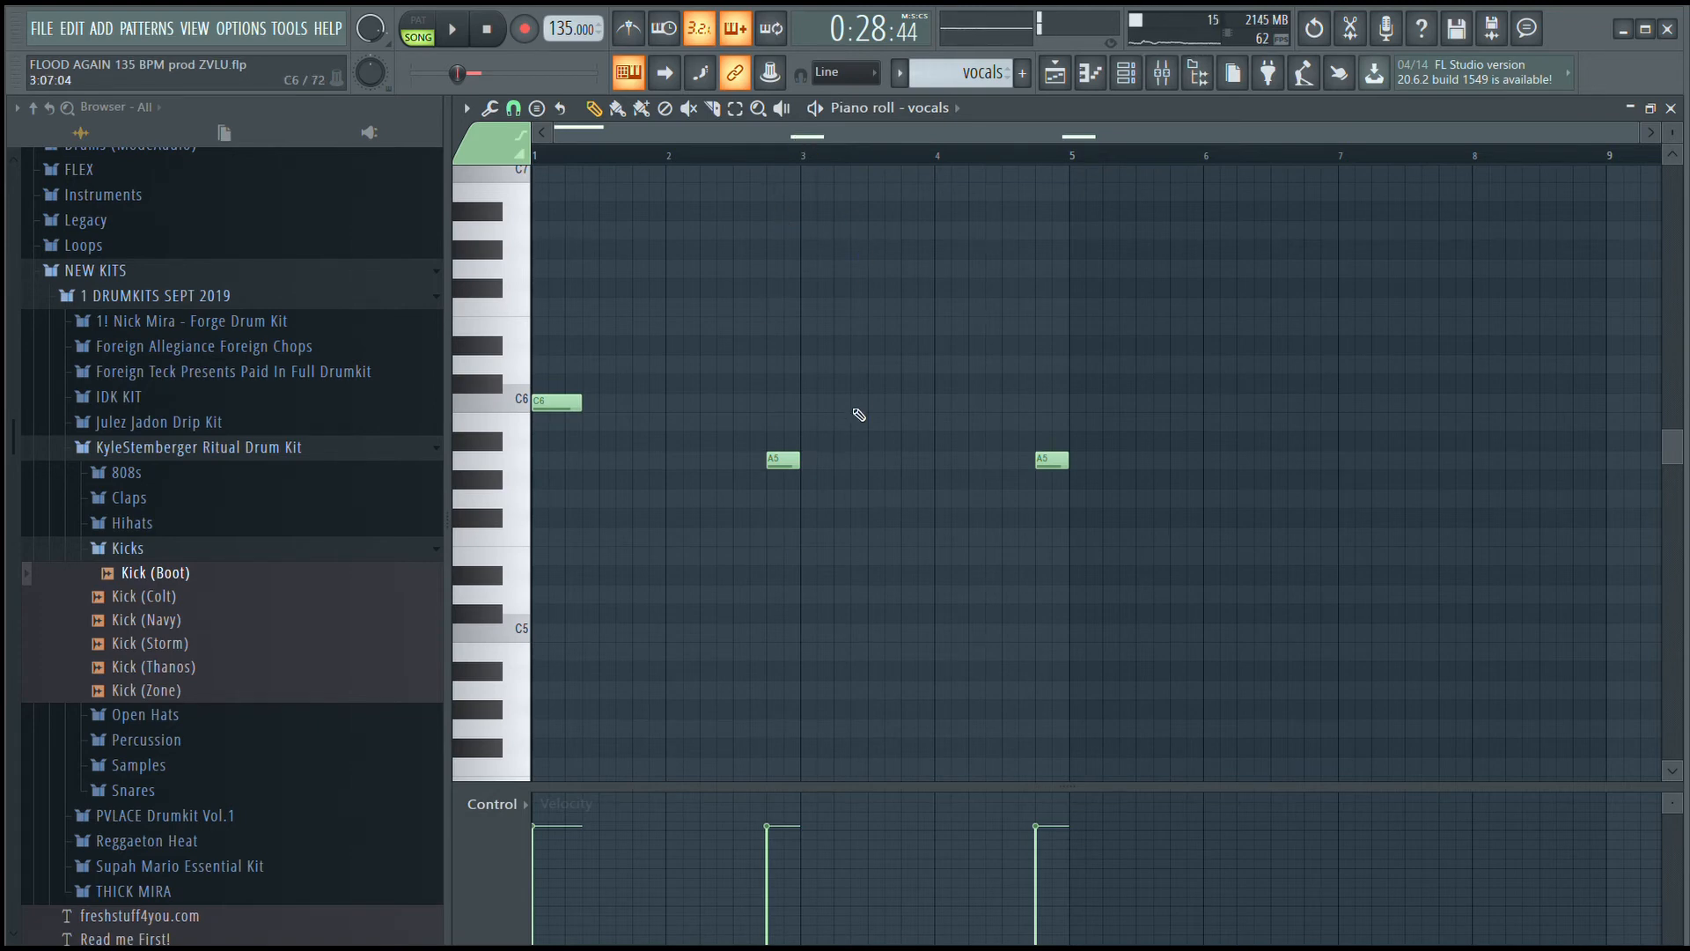
pyautogui.press('space')
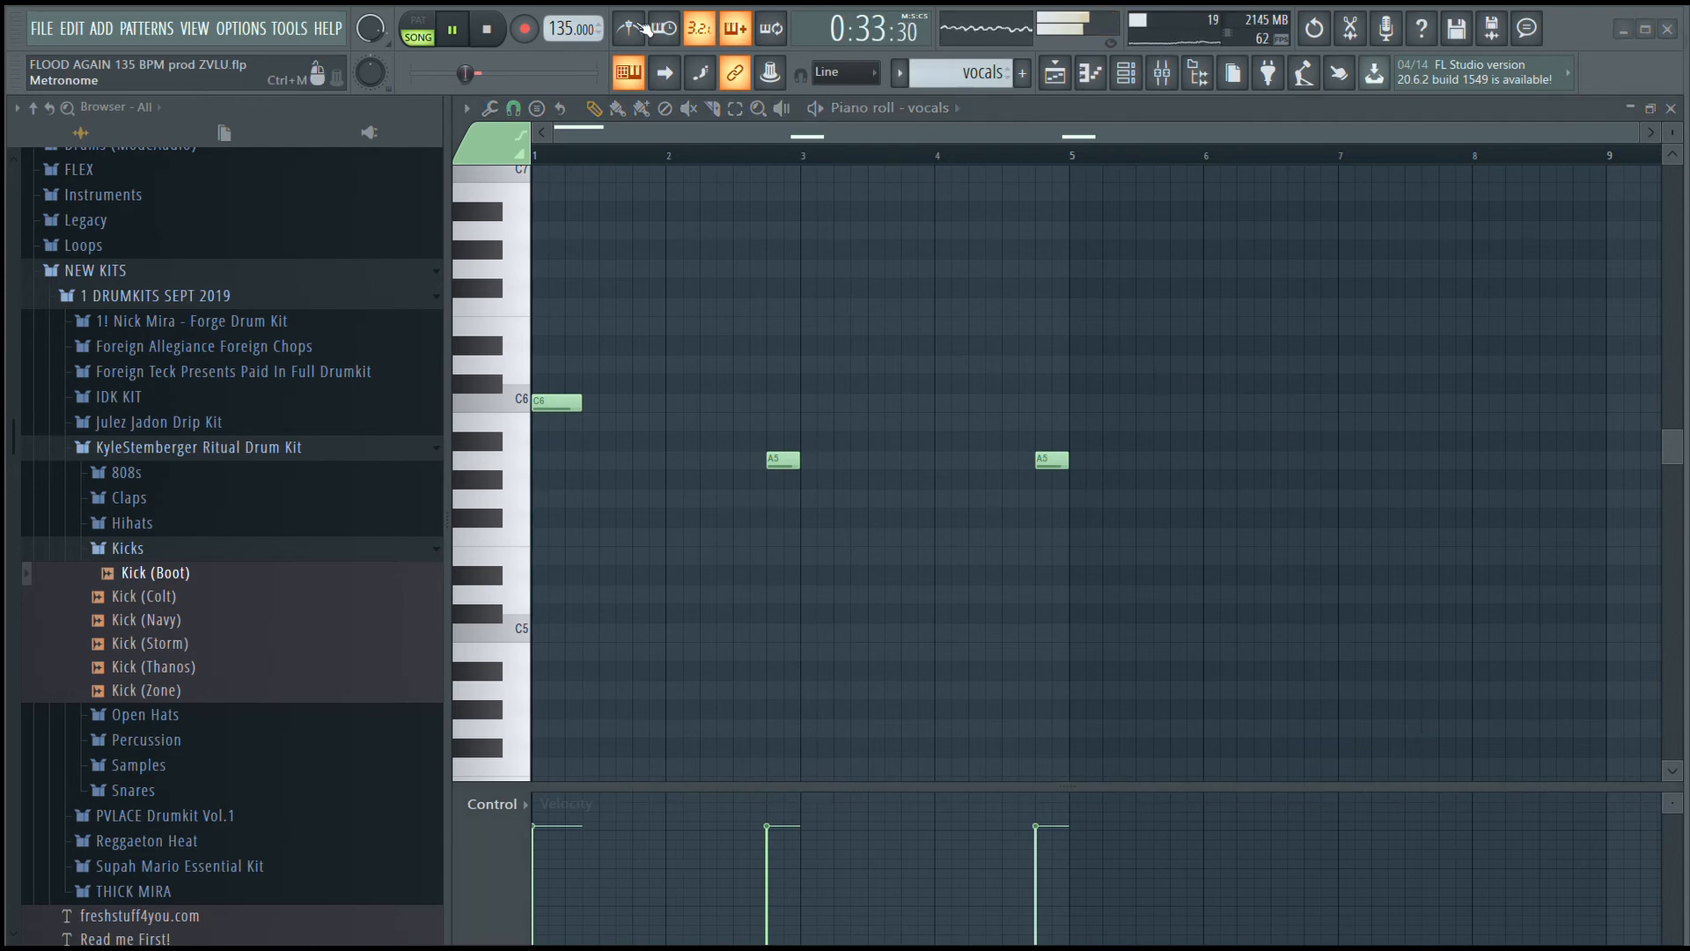
pyautogui.press('space')
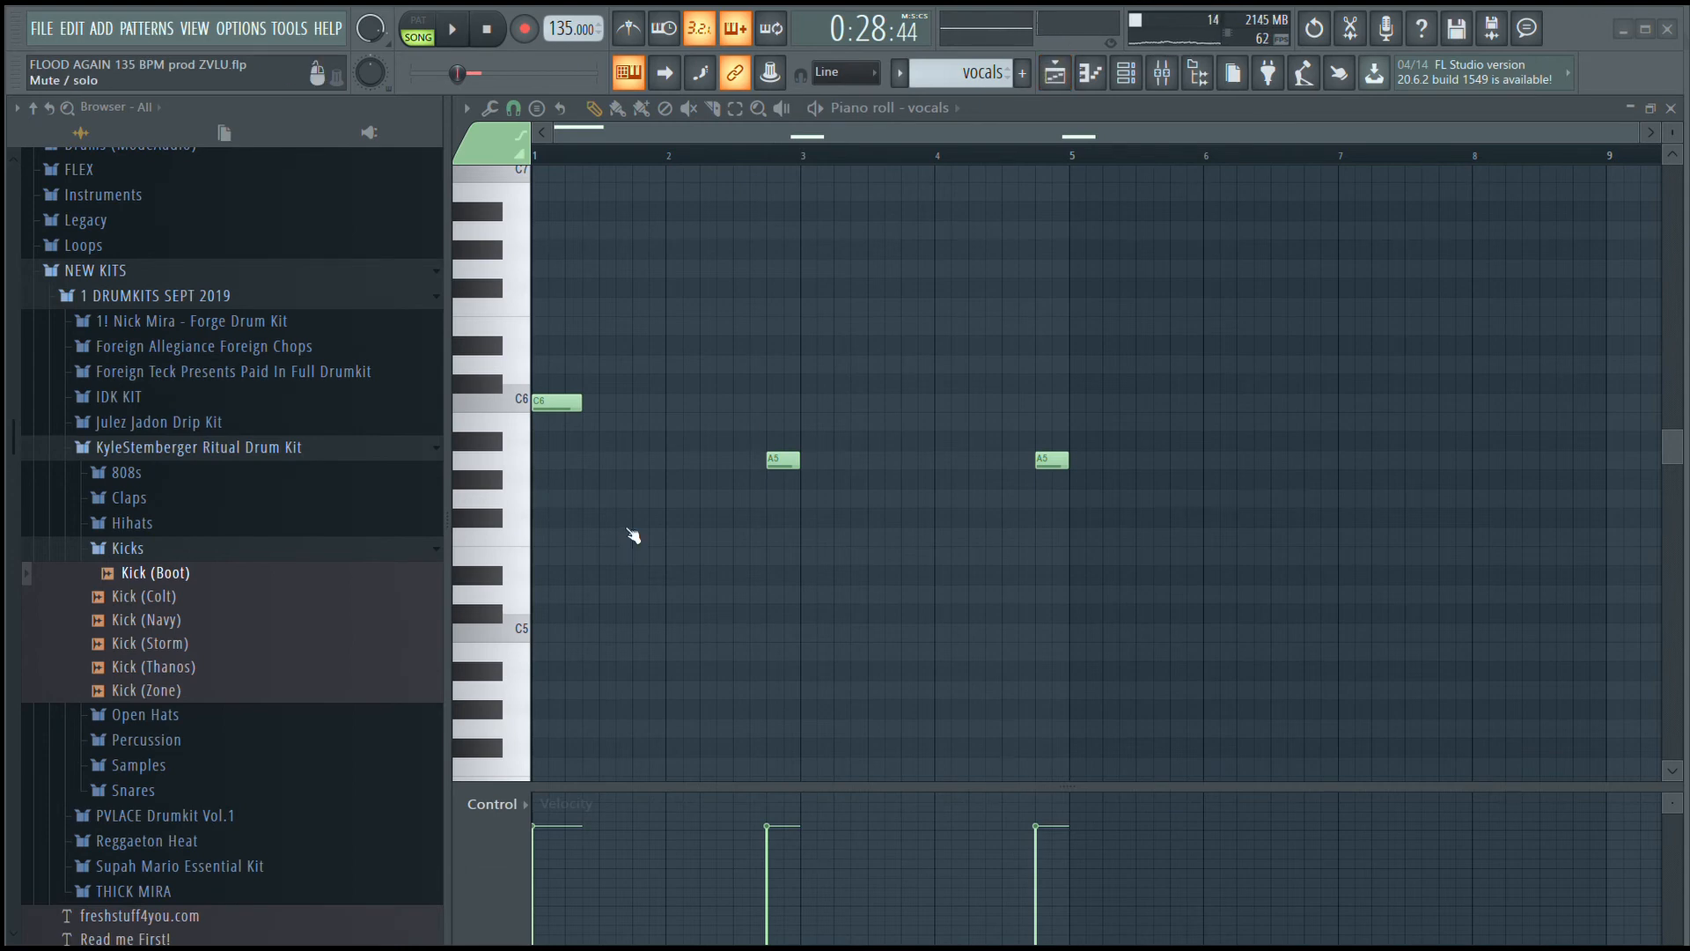
# Raise the velocity of all three vocals notes to maximum during playback and replay the section to hear them.
pyautogui.press('space')
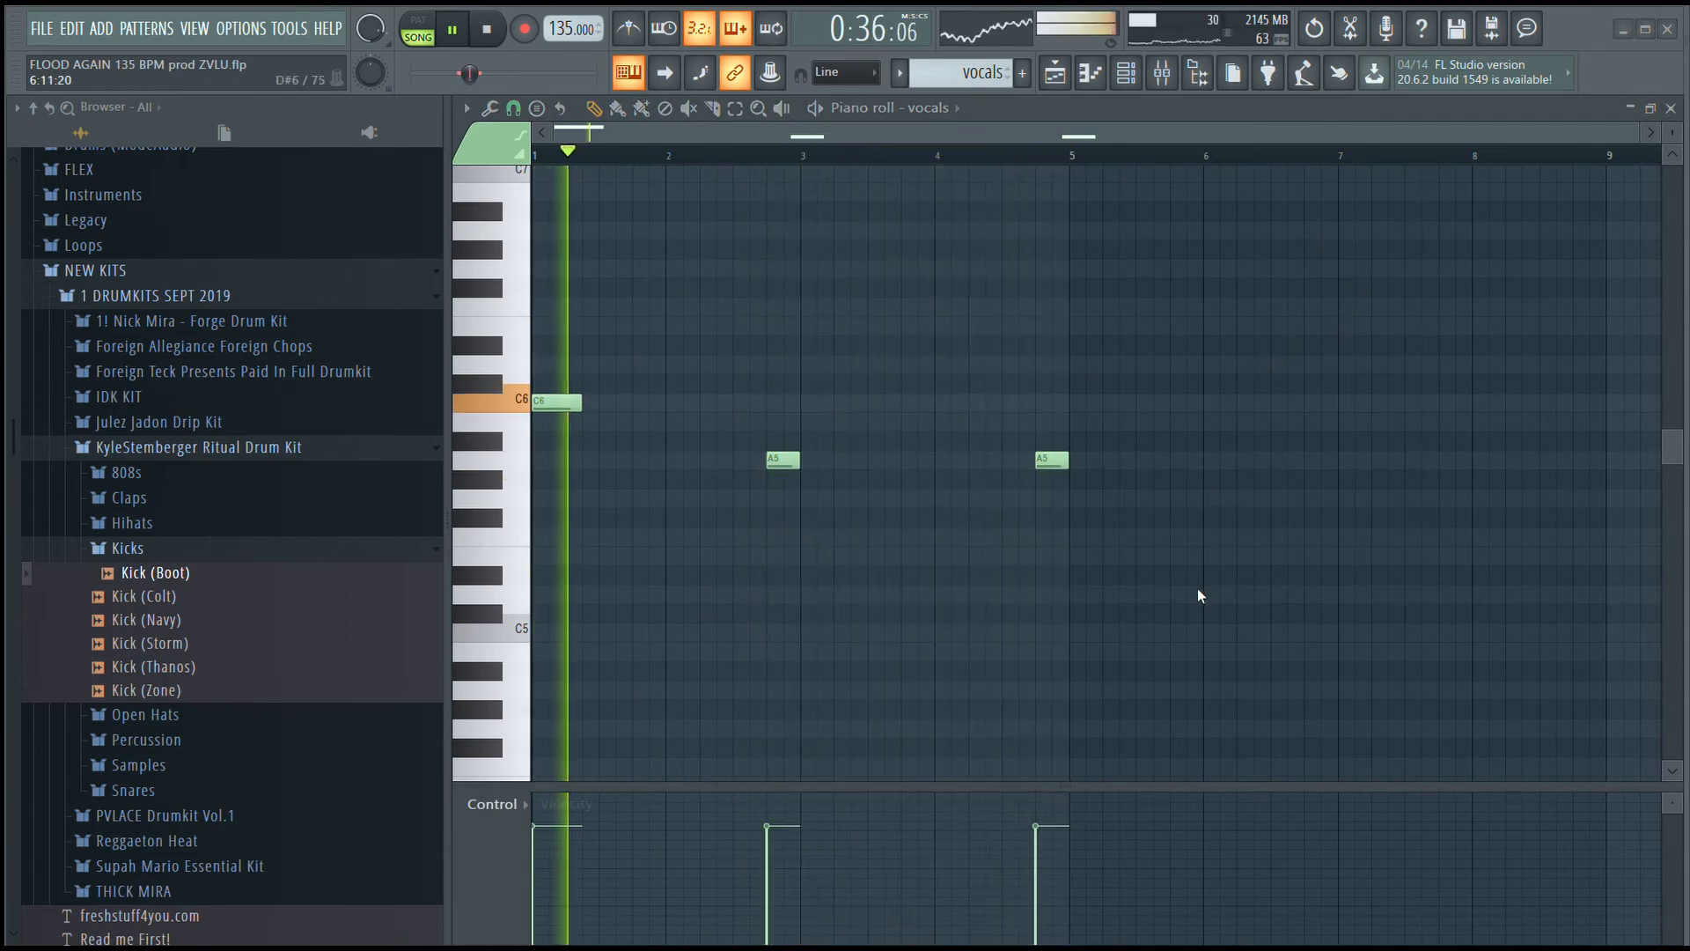
pyautogui.moveTo(549, 824)
pyautogui.mouseDown()
pyautogui.moveTo(590, 711)
pyautogui.moveTo(1065, 690)
pyautogui.mouseUp()
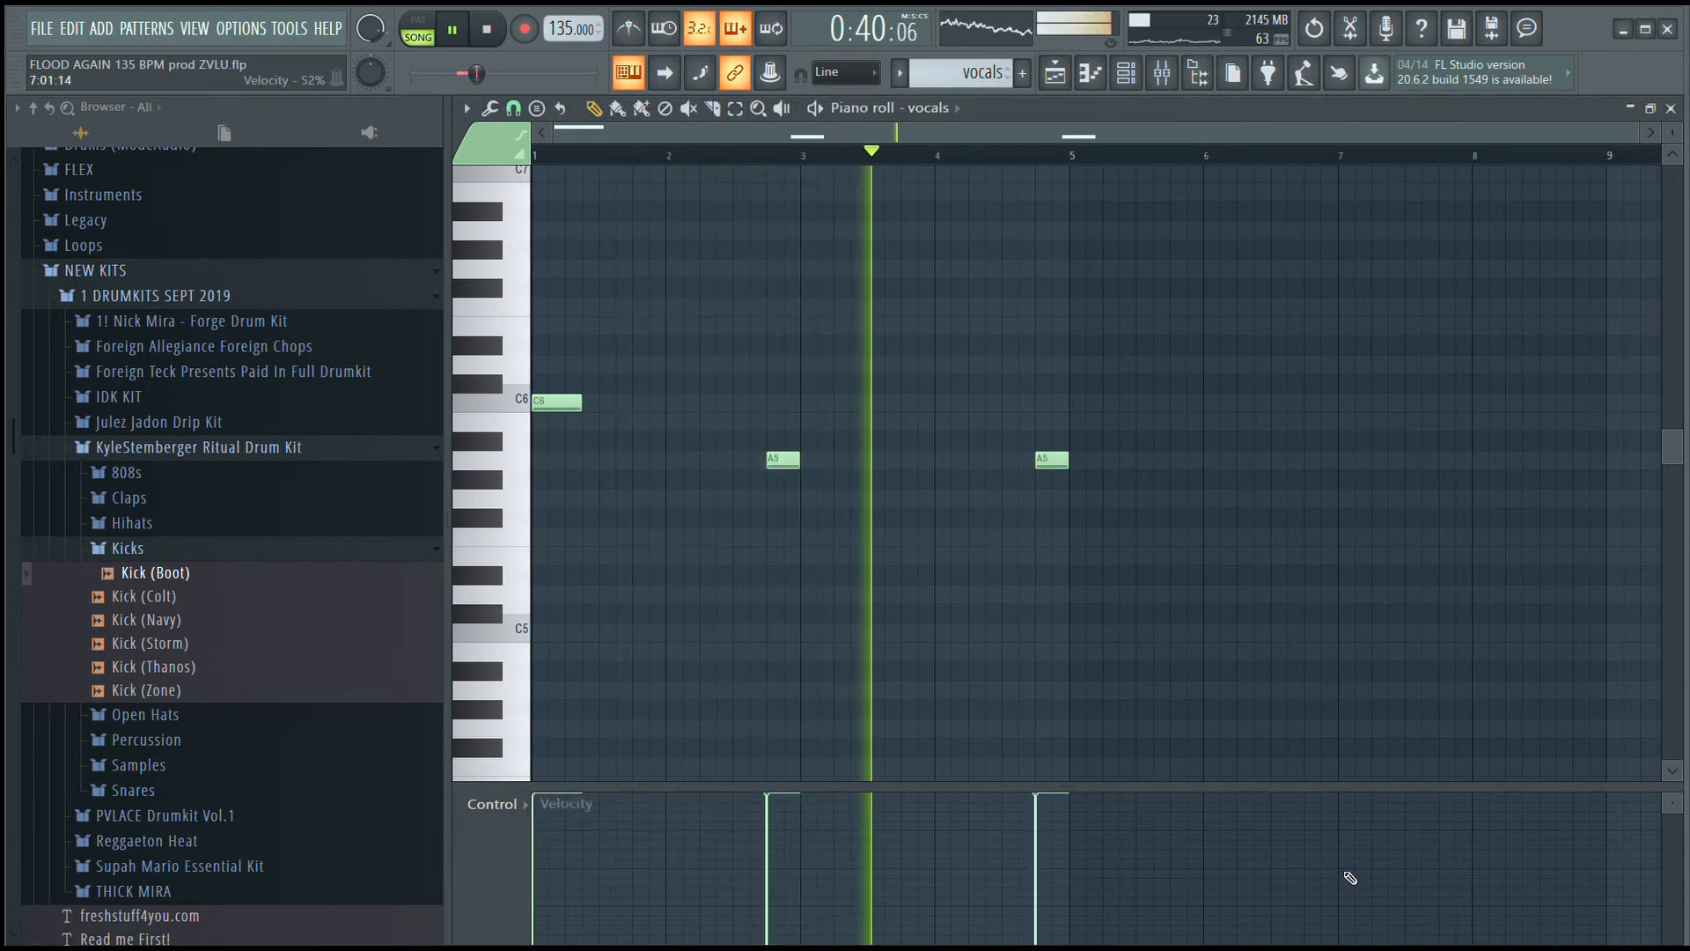
pyautogui.press('space')
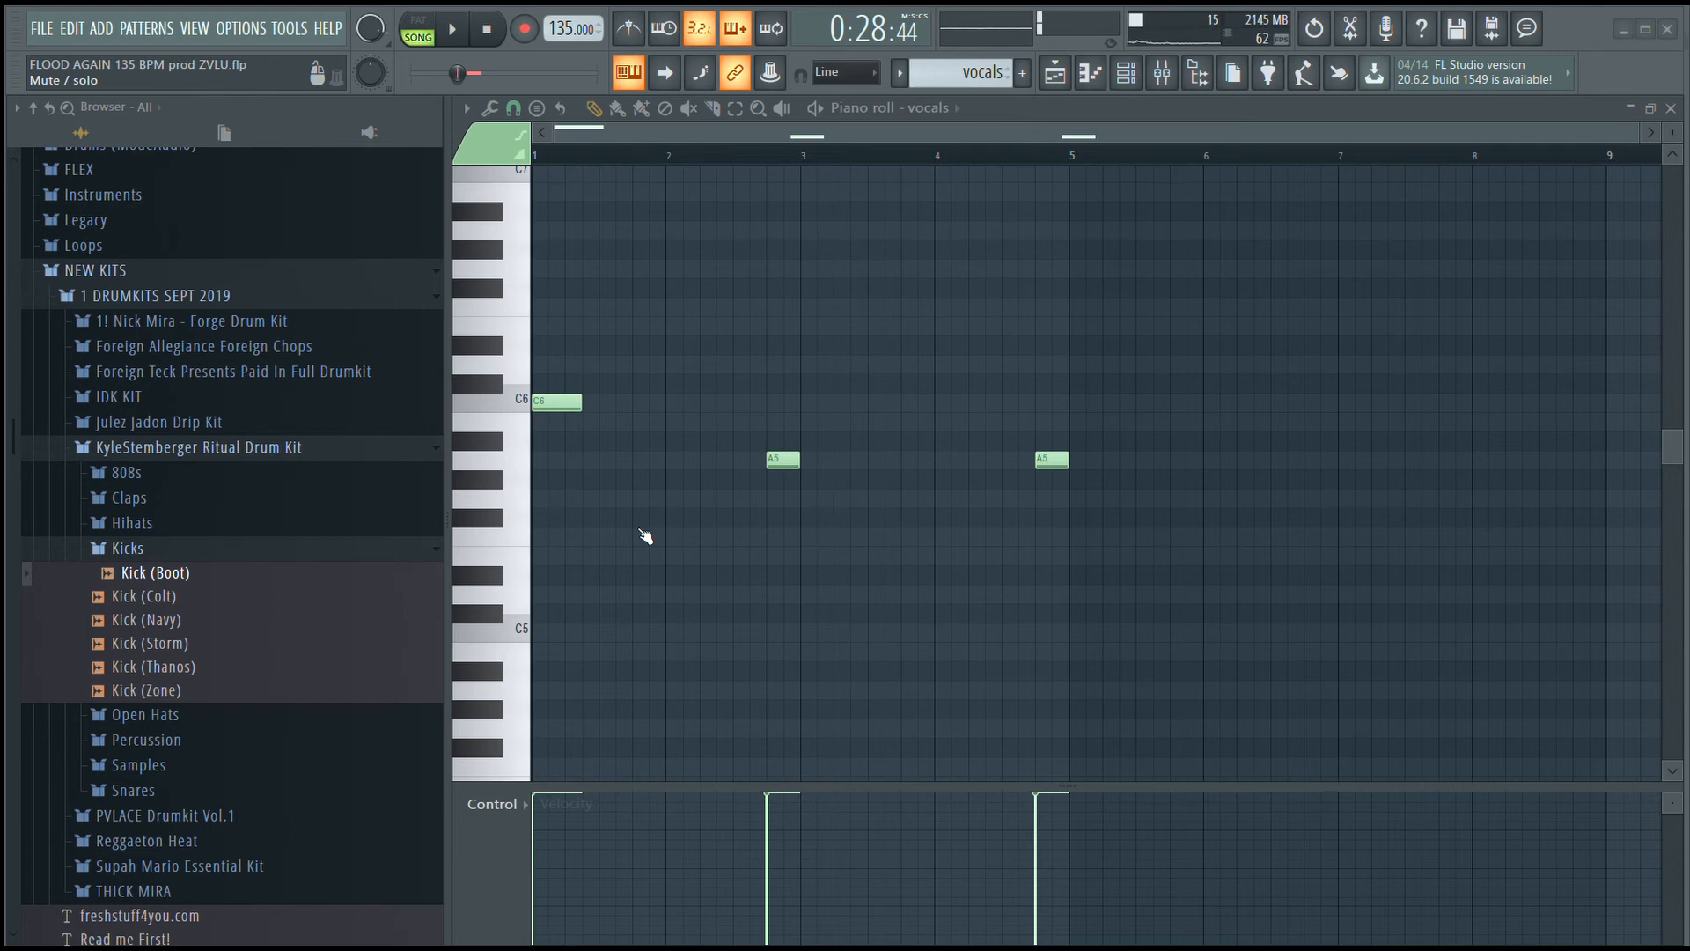
pyautogui.press('space')
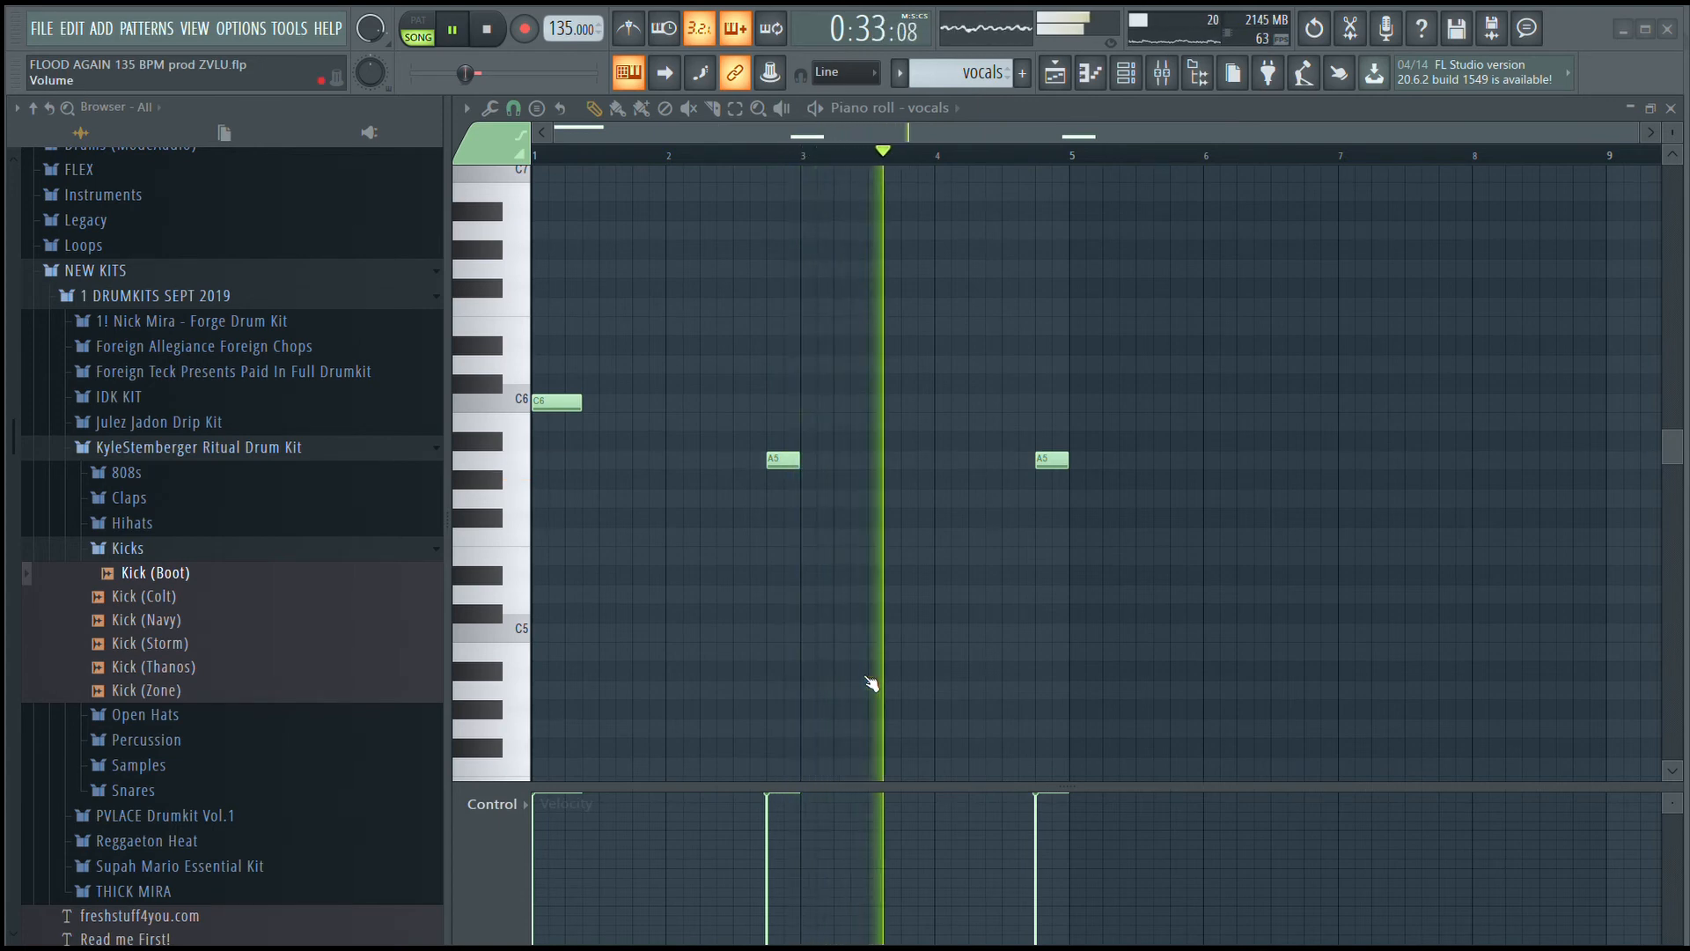
pyautogui.press('space')
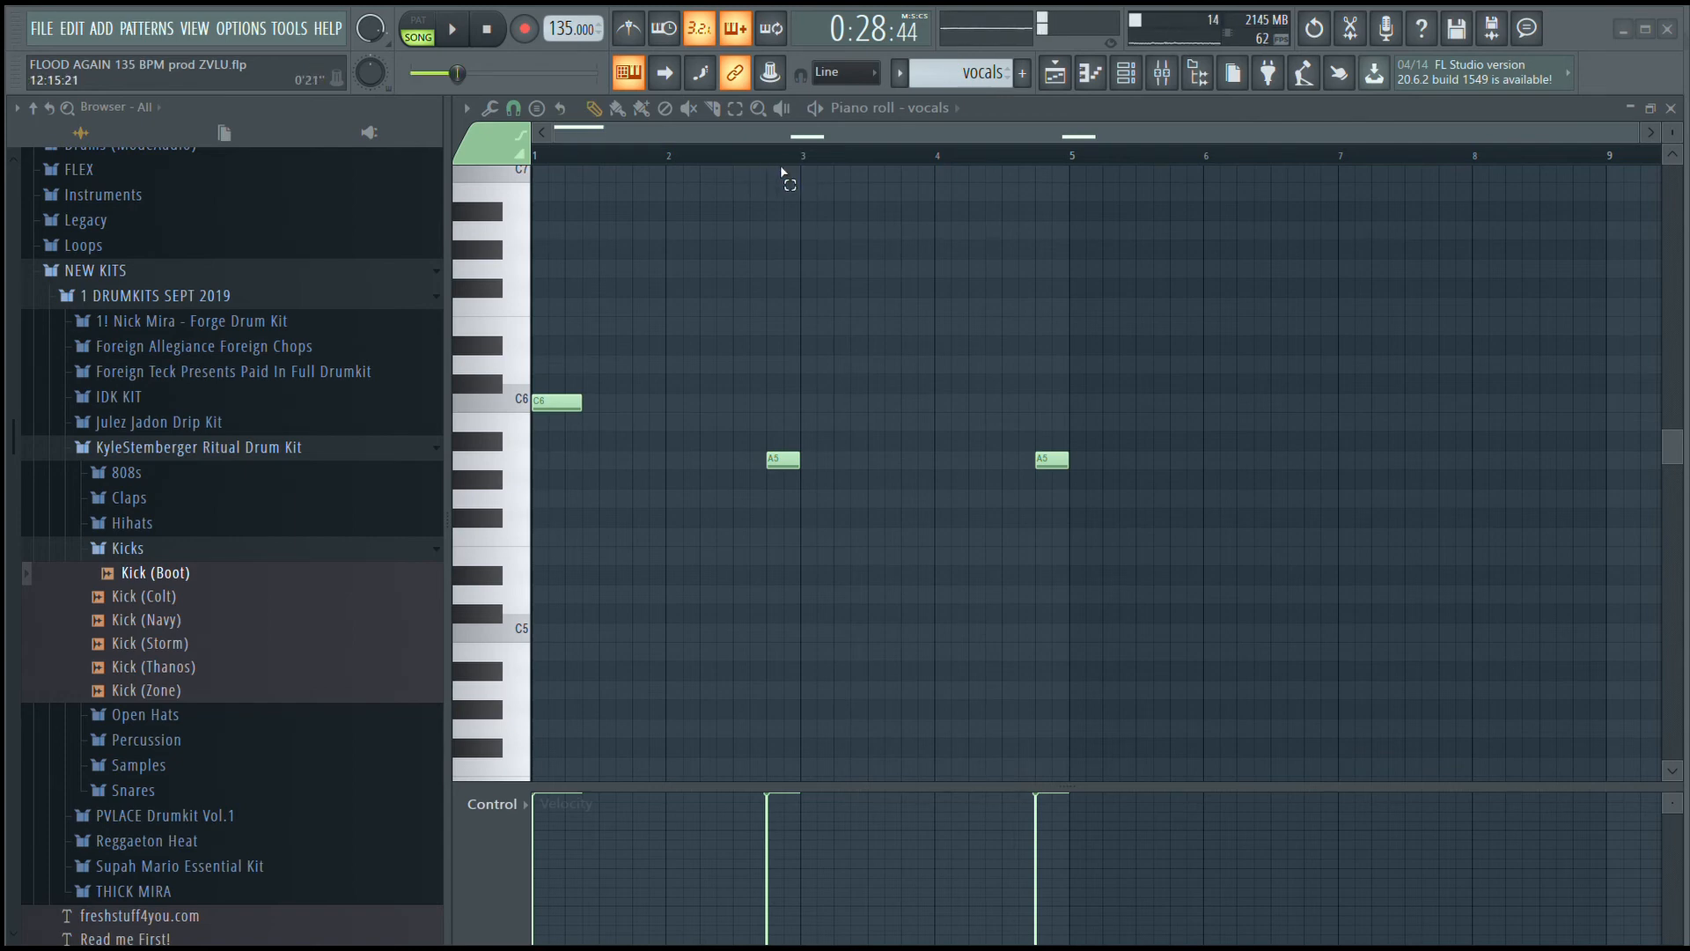
# Play the song repeatedly from about 0:21 to demonstrate that section of the arrangement, and stop playback.
pyautogui.click(507, 34)
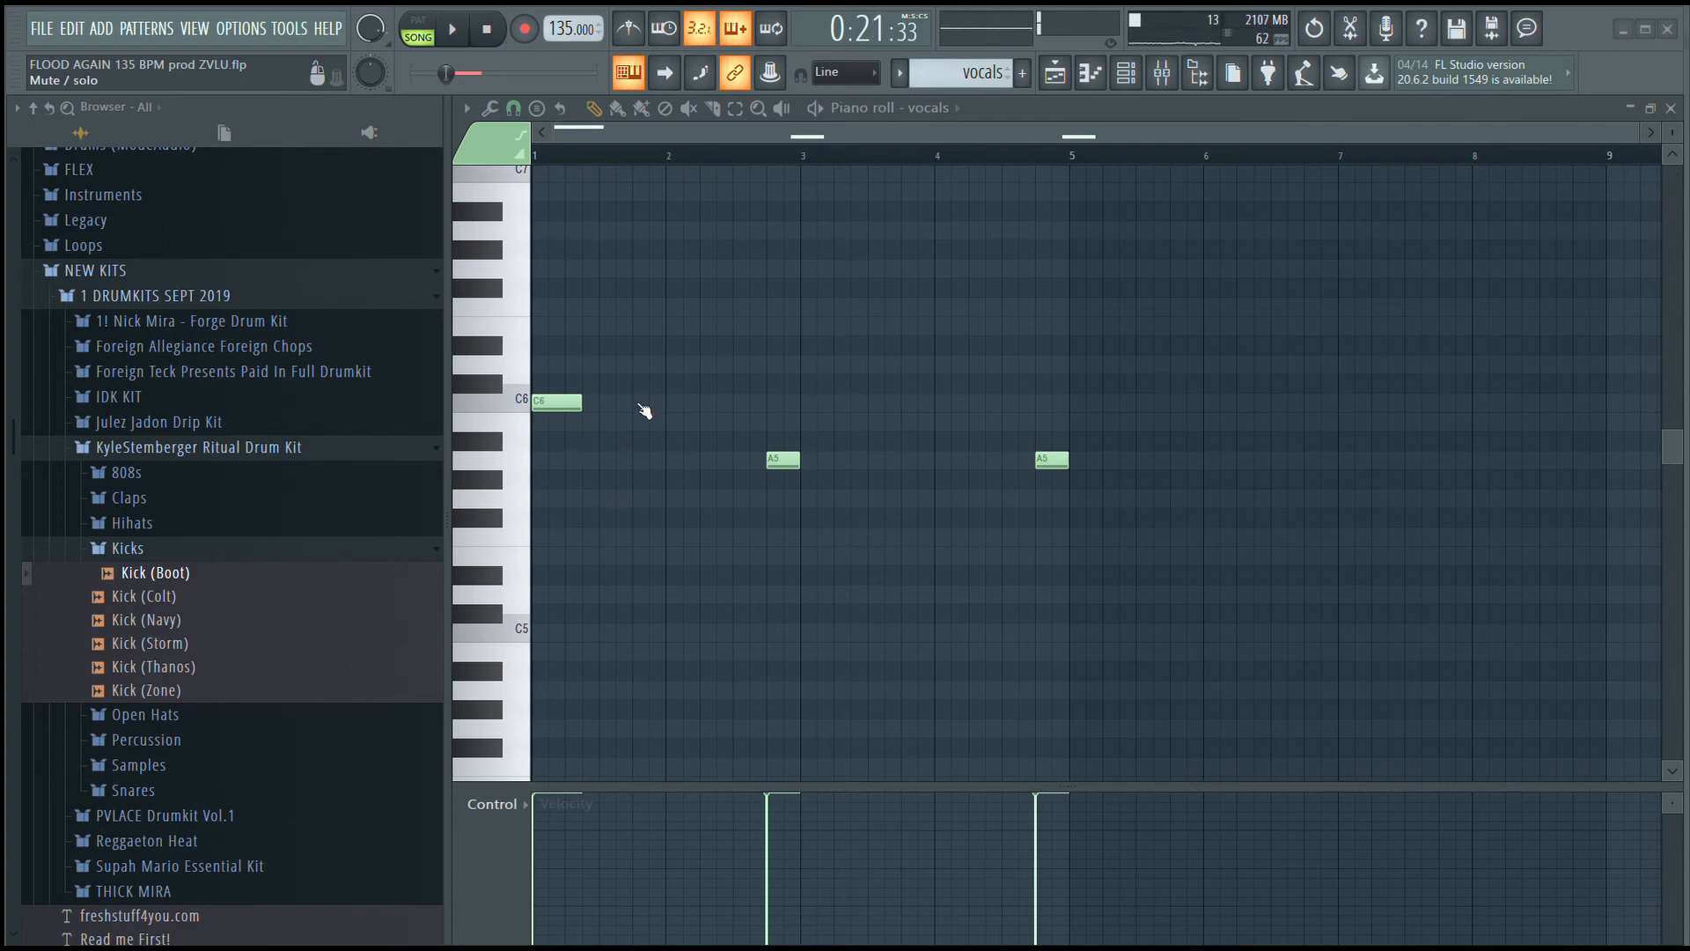
pyautogui.press('space')
pyautogui.press('space')
pyautogui.press('space')
pyautogui.press('space')
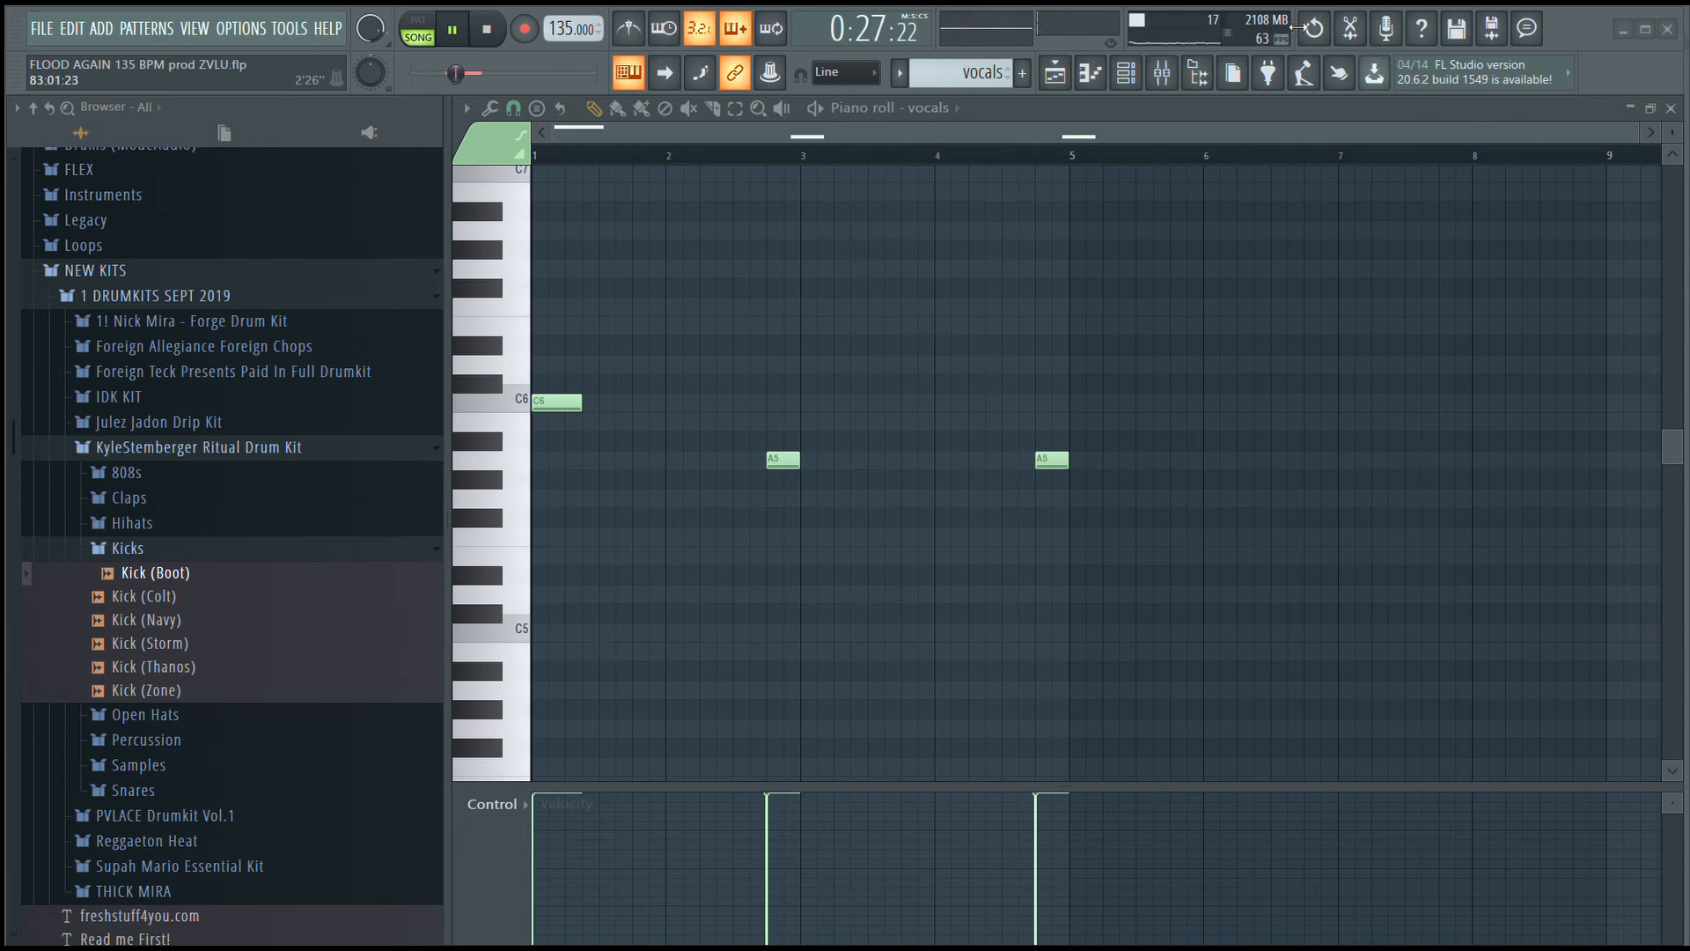
pyautogui.click(1040, 20)
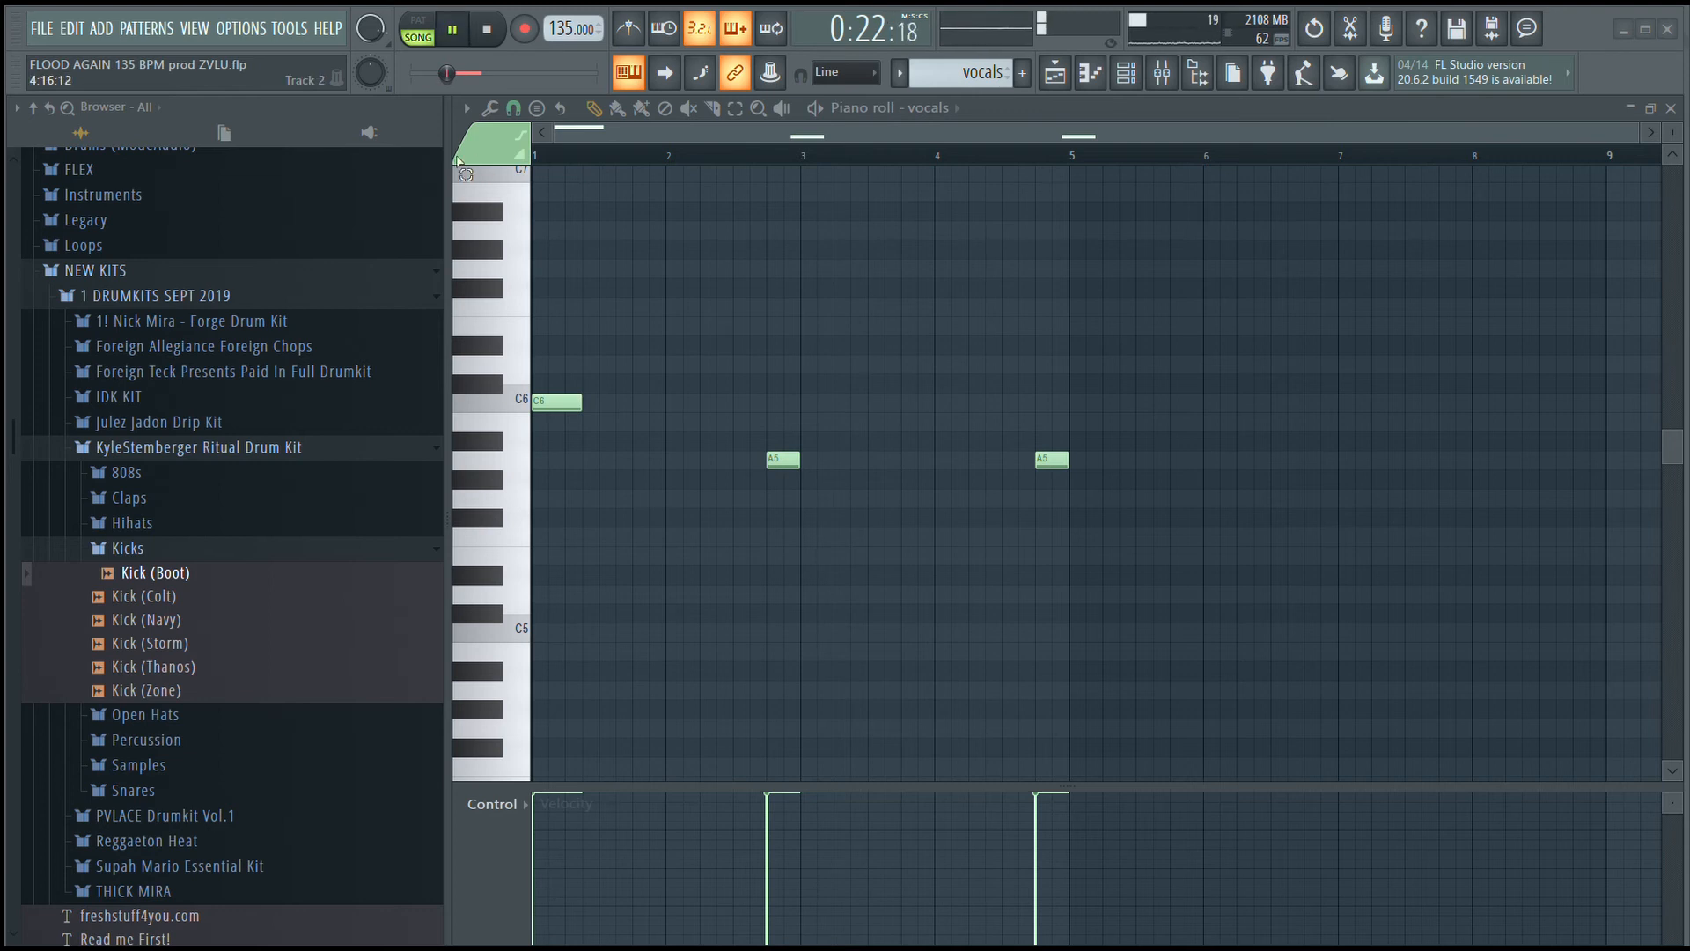
pyautogui.press('space')
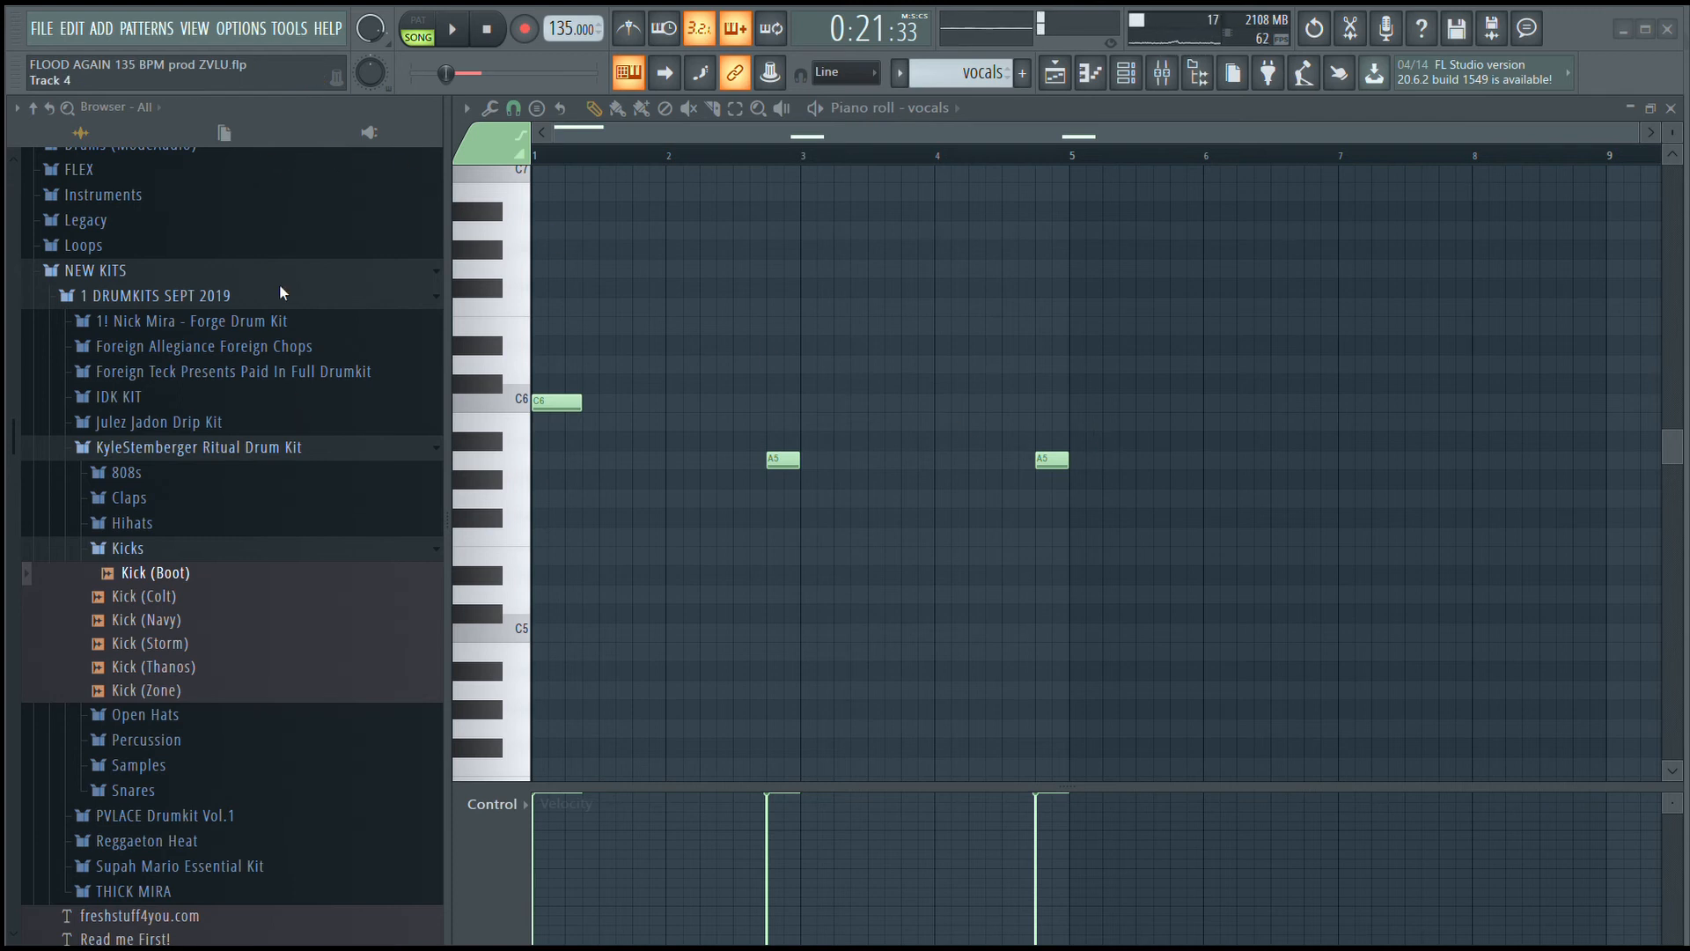
pyautogui.press('space')
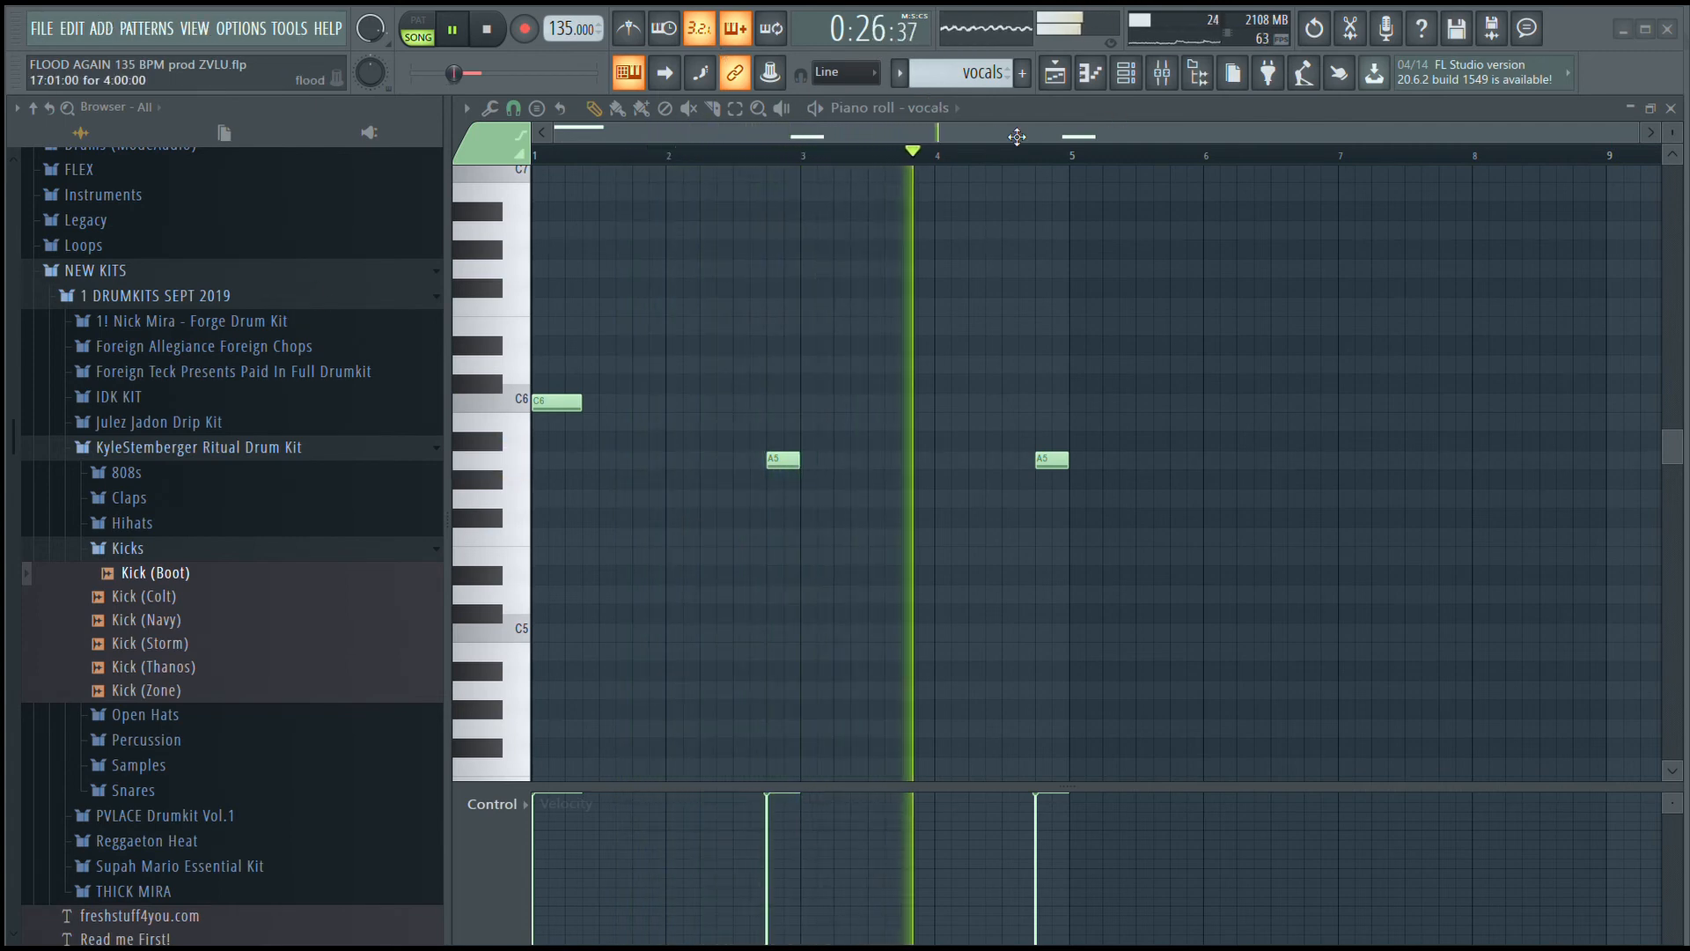
pyautogui.press('space')
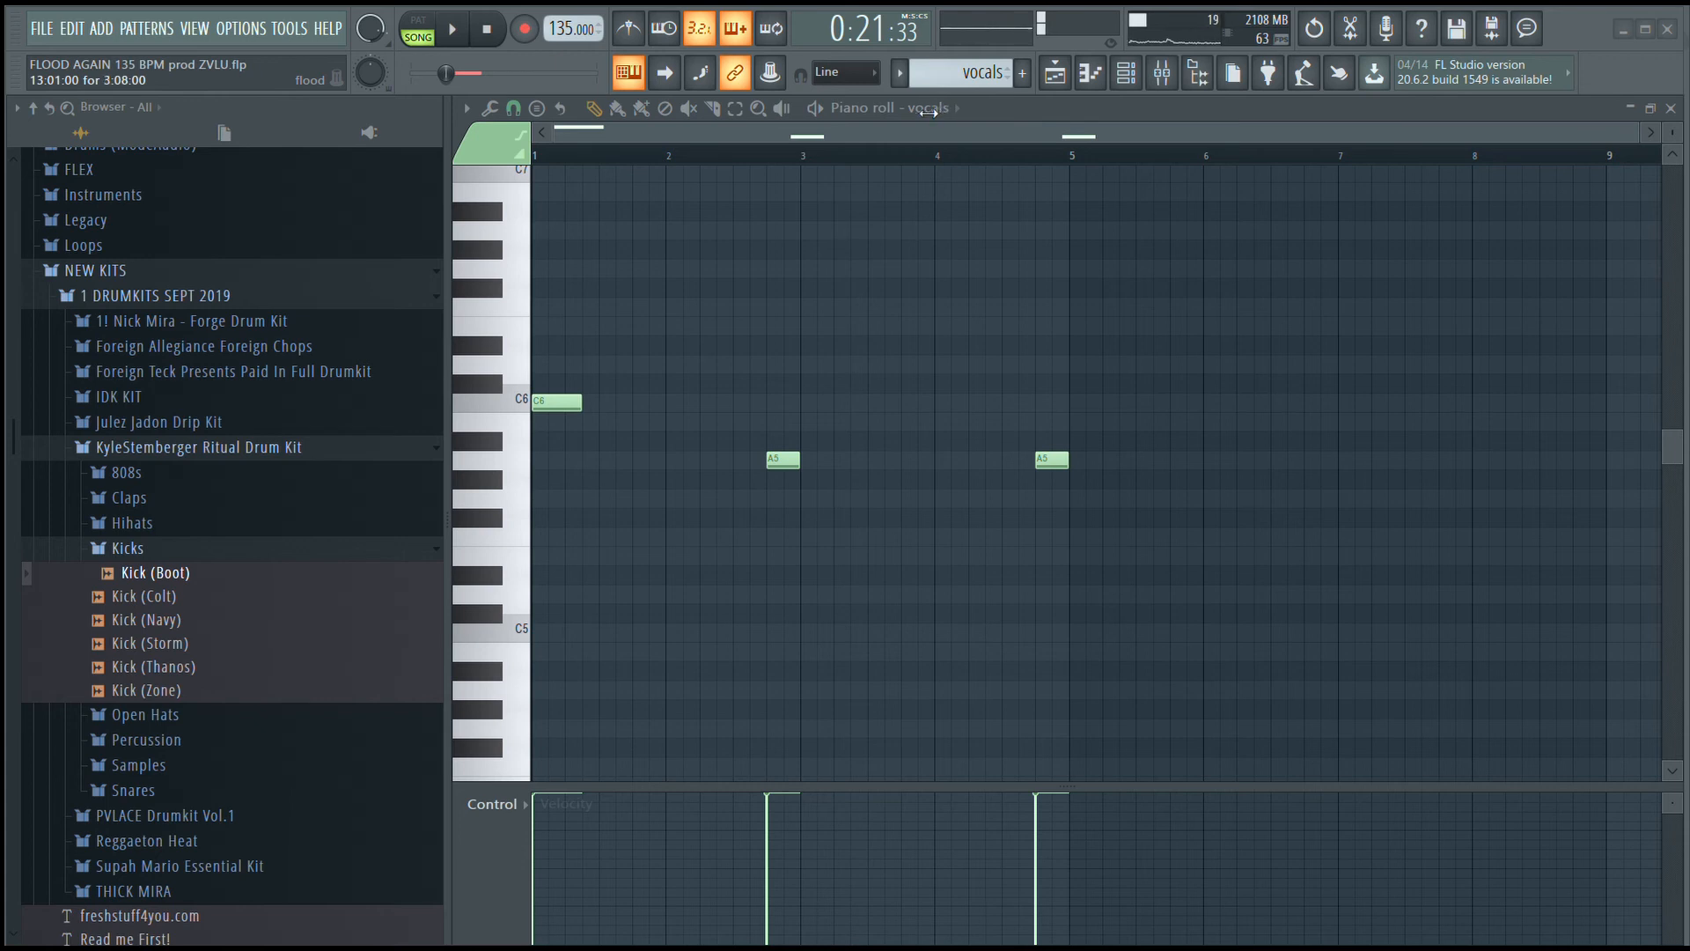
# Play the opening of the song from 0:00, and play the section around 0:28 for comparison.
pyautogui.press('space')
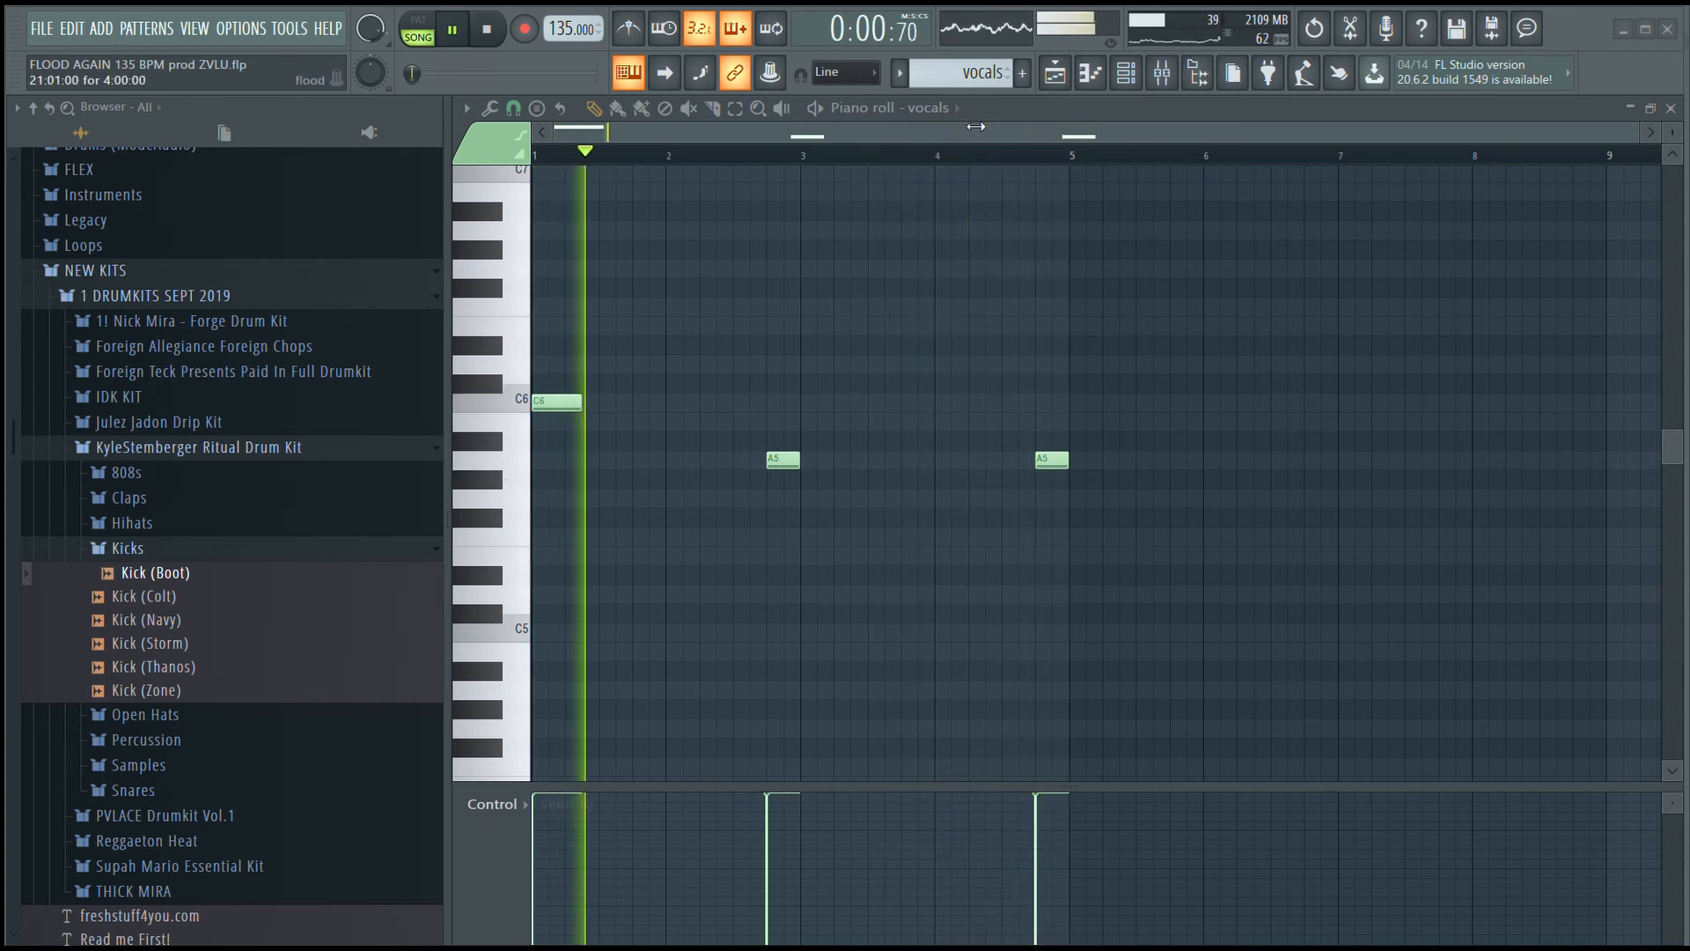
pyautogui.press('space')
pyautogui.press('space')
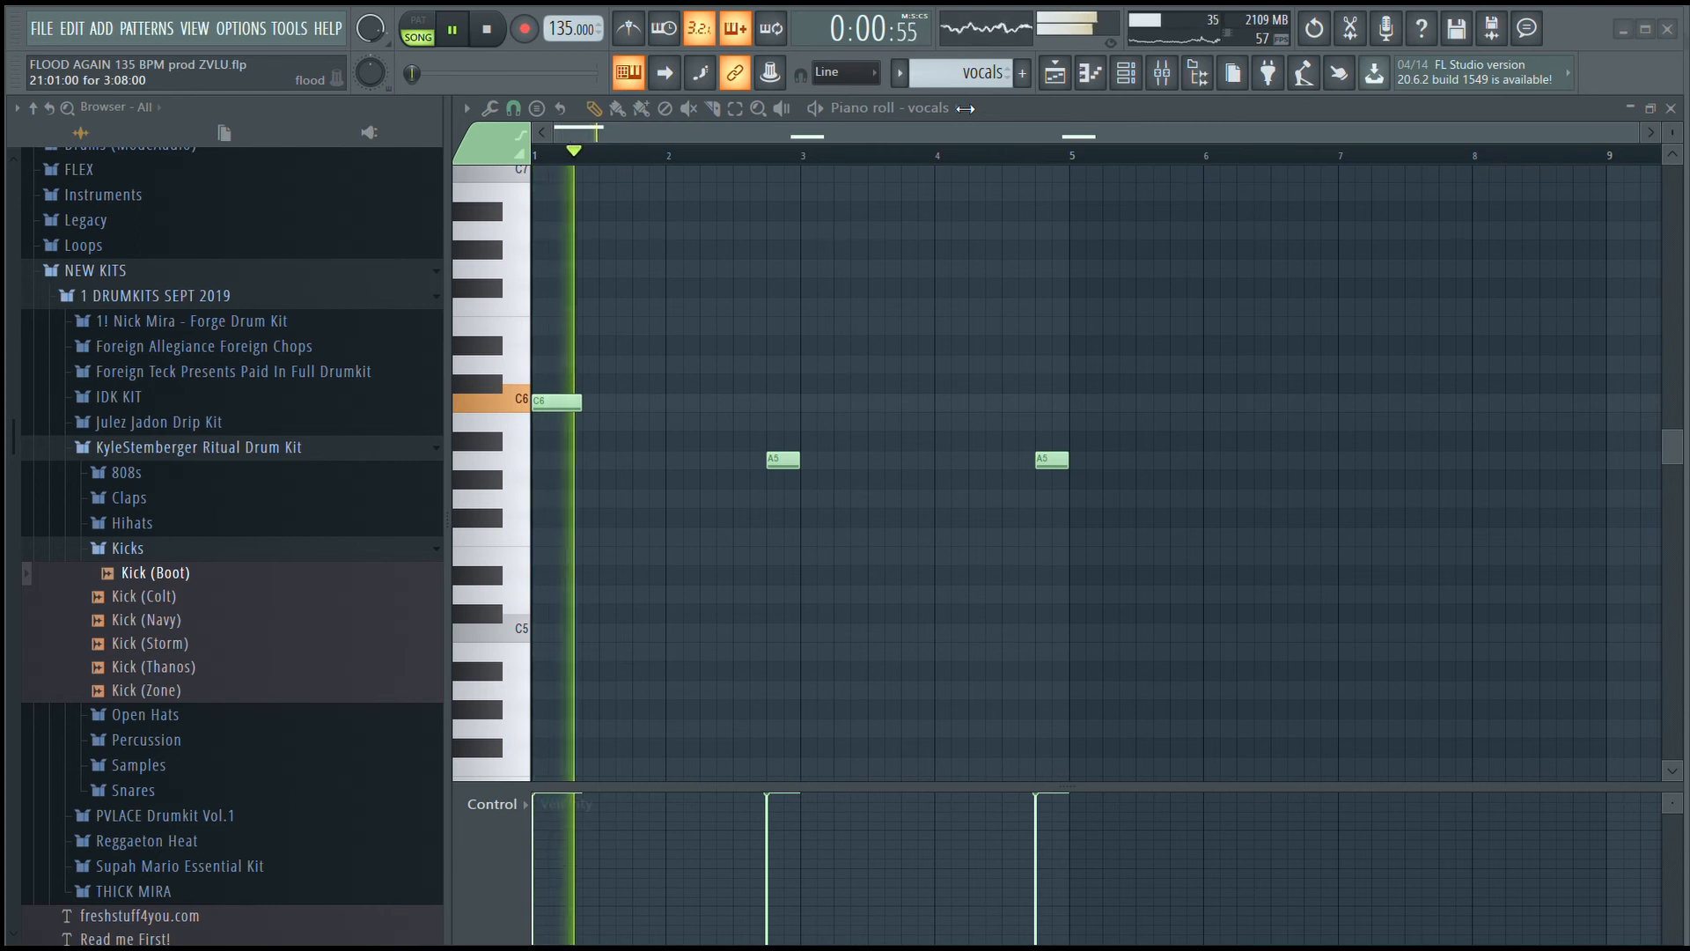
pyautogui.press('space')
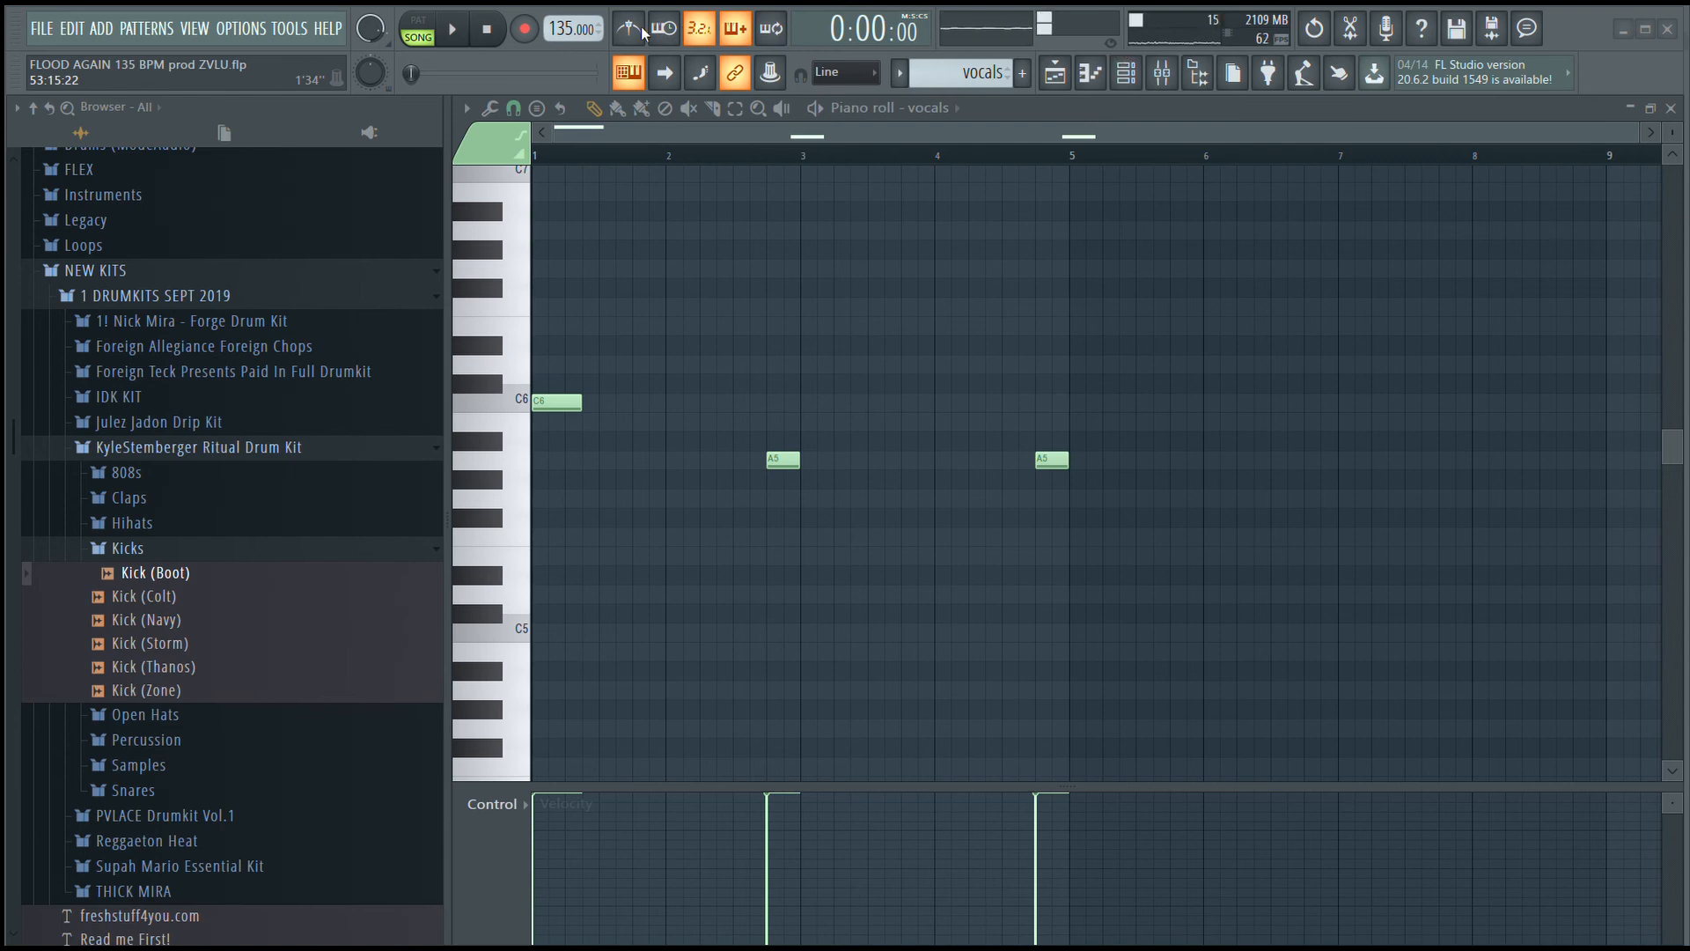
pyautogui.press('space')
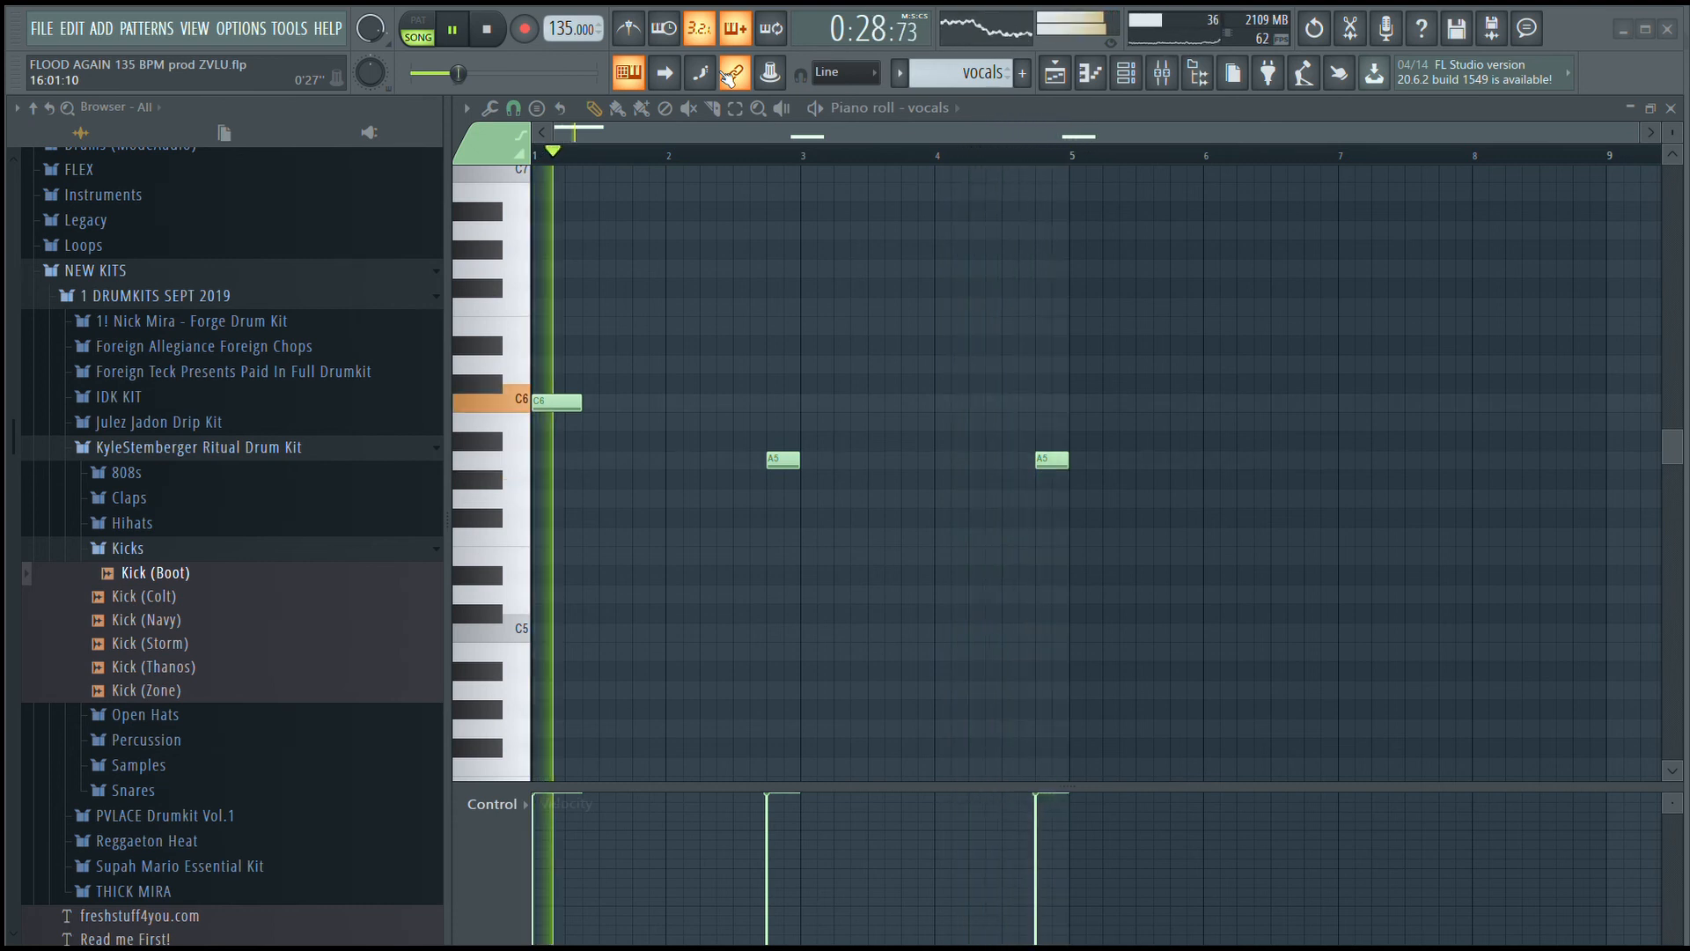
pyautogui.press('space')
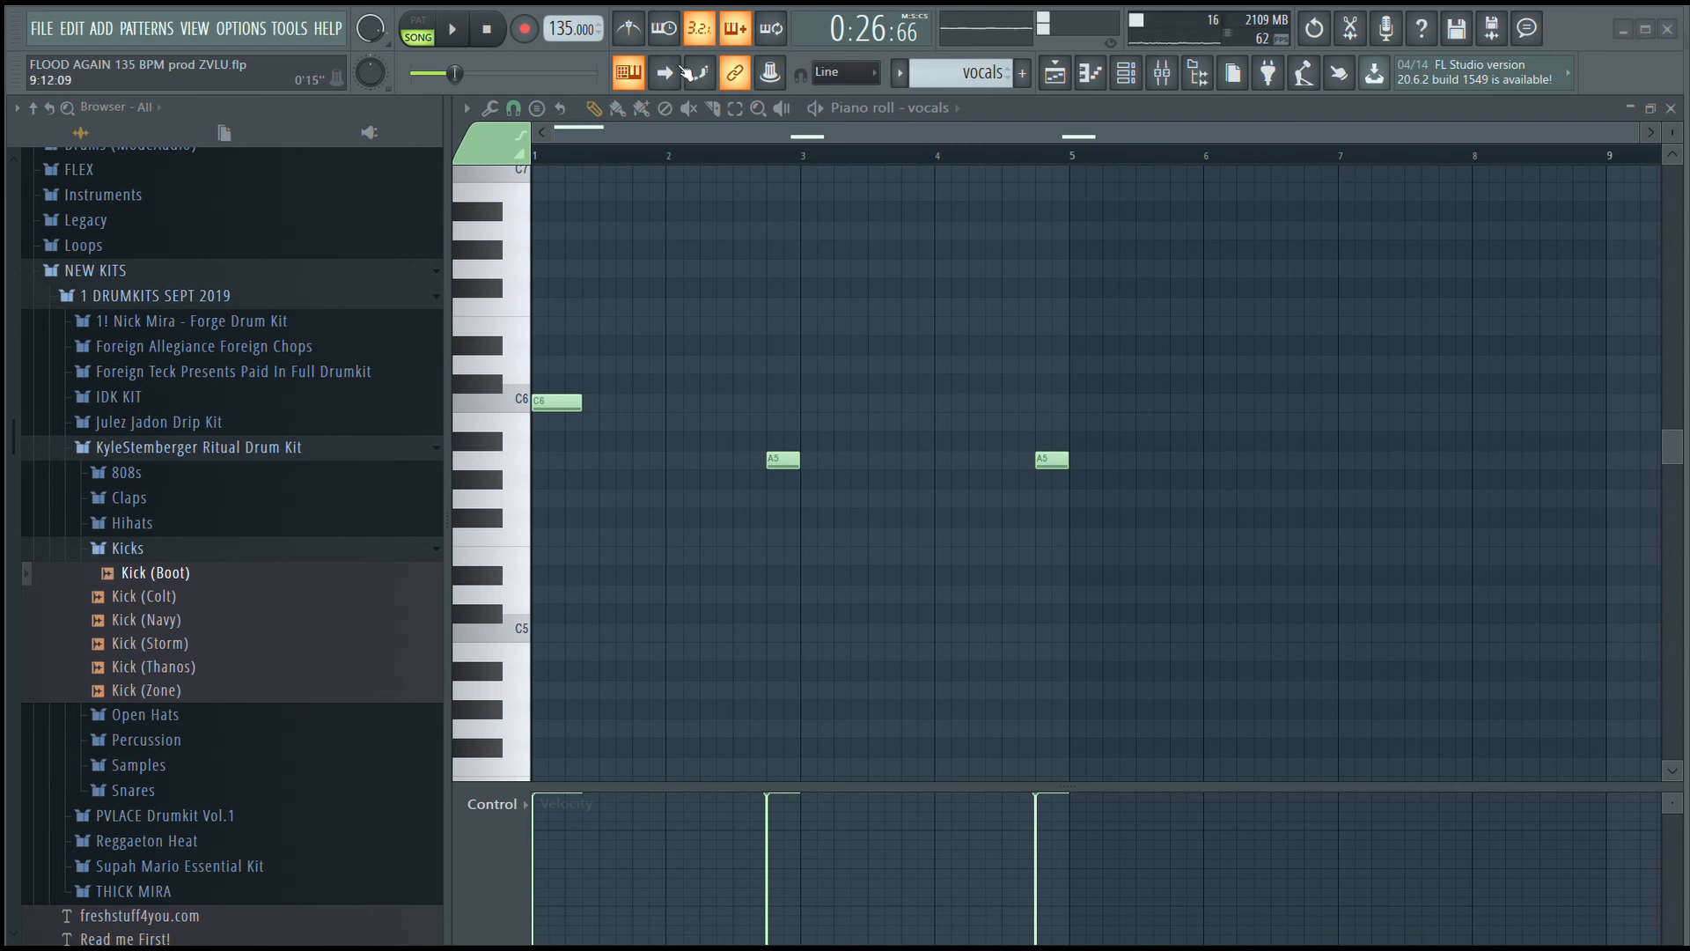
# Step the song position backward and forward through the arrangement, play the beat through past 1:38, and stop playback.
pyautogui.press('KP_Divide')
pyautogui.press('KP_Divide')
pyautogui.press('KP_Divide')
pyautogui.press('KP_Divide')
pyautogui.press('KP_Divide')
pyautogui.press('KP_Divide')
pyautogui.press('KP_Divide')
pyautogui.press('KP_Multiply')
pyautogui.press('KP_Multiply')
pyautogui.press('KP_Multiply')
pyautogui.press('KP_Multiply')
pyautogui.press('KP_Multiply')
pyautogui.press('KP_Multiply')
pyautogui.press('KP_Multiply')
pyautogui.press('KP_Multiply')
pyautogui.press('space')
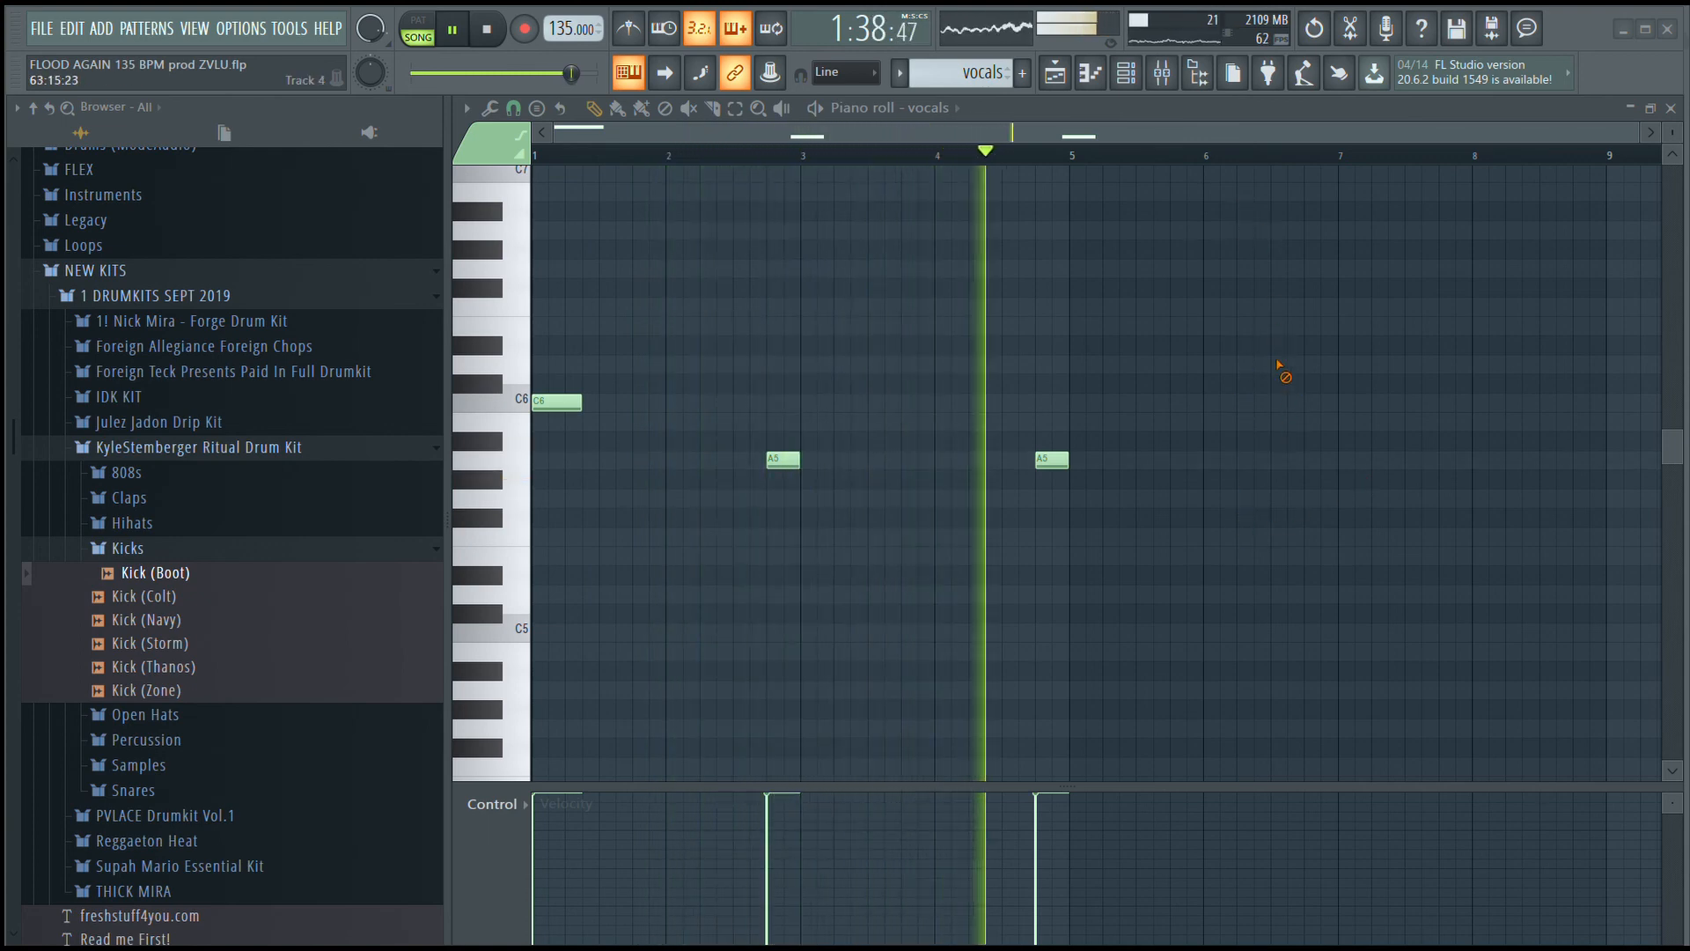
pyautogui.press('space')
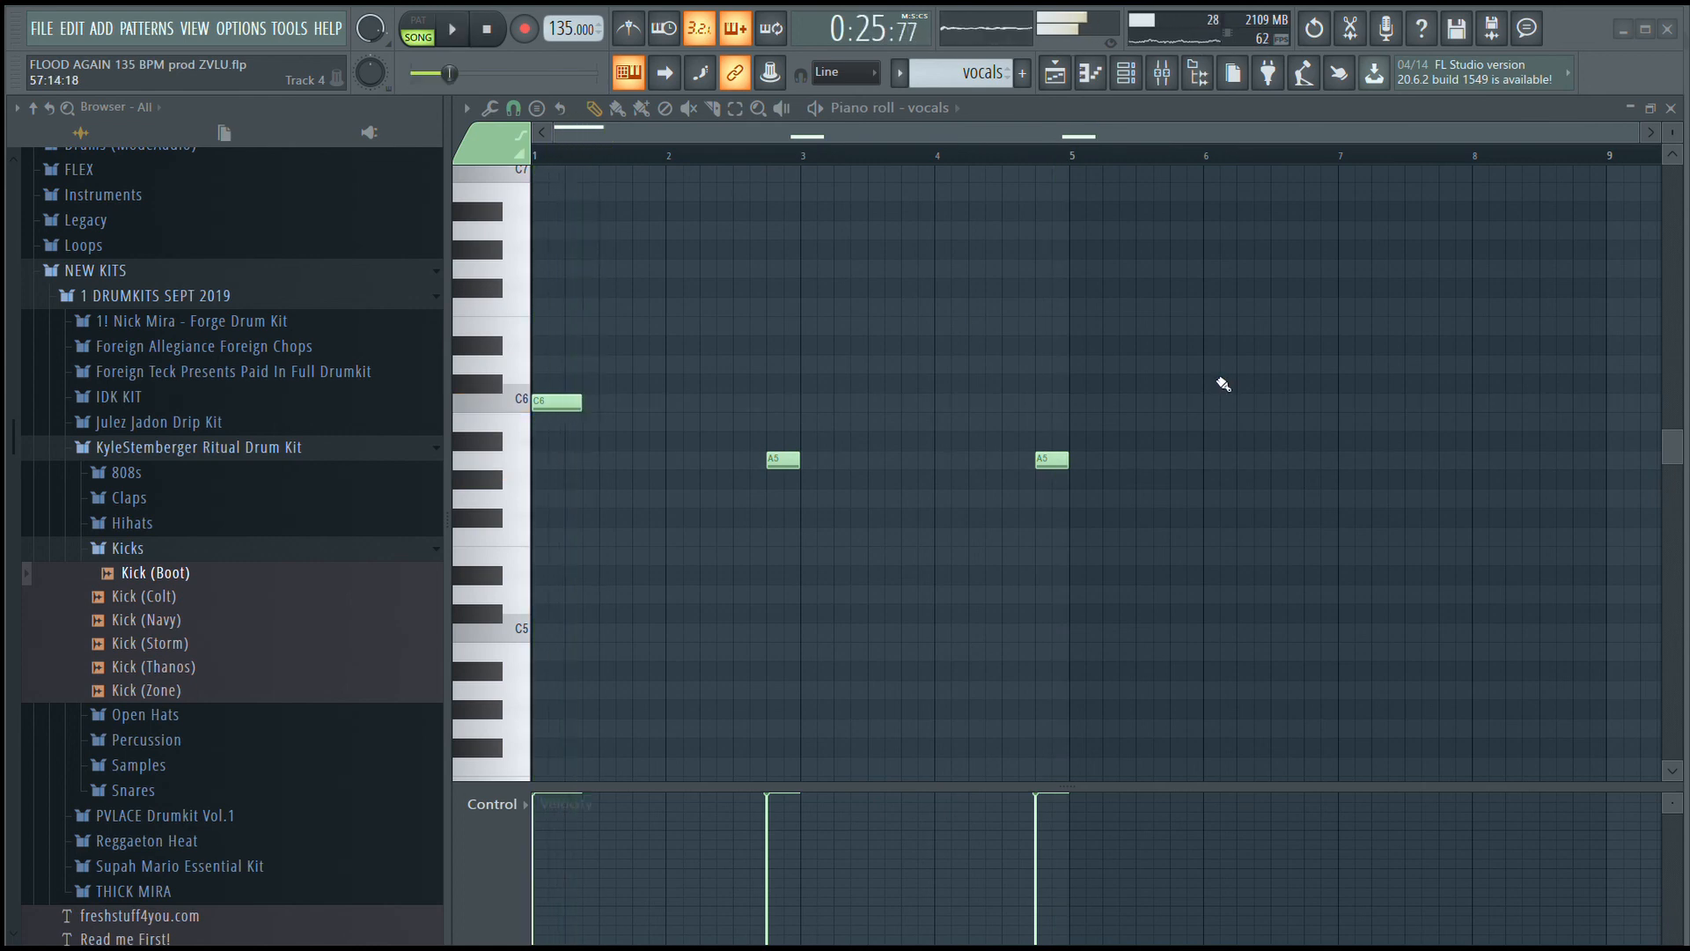